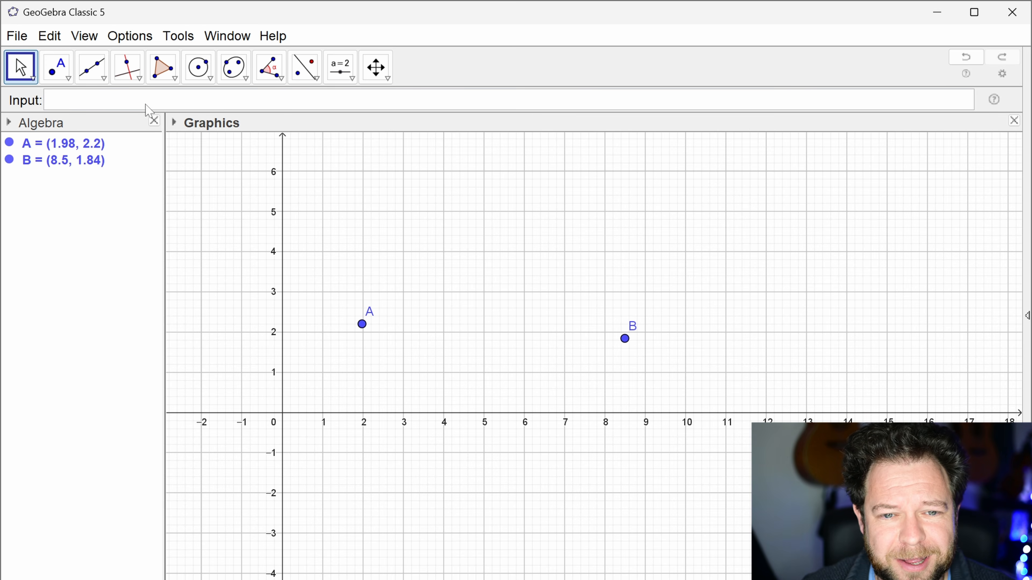
Step: Draw a segment from point A to point B
{"action": "left_click", "coordinate": [91, 67]}
{"action": "left_click", "coordinate": [139, 138]}
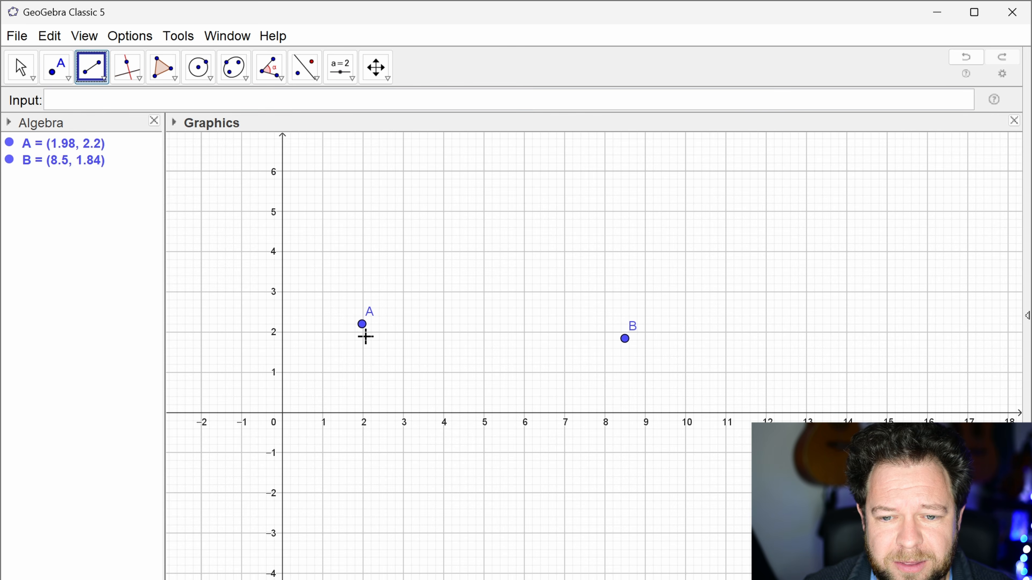
{"action": "left_click", "coordinate": [362, 325]}
{"action": "left_click", "coordinate": [624, 339]}
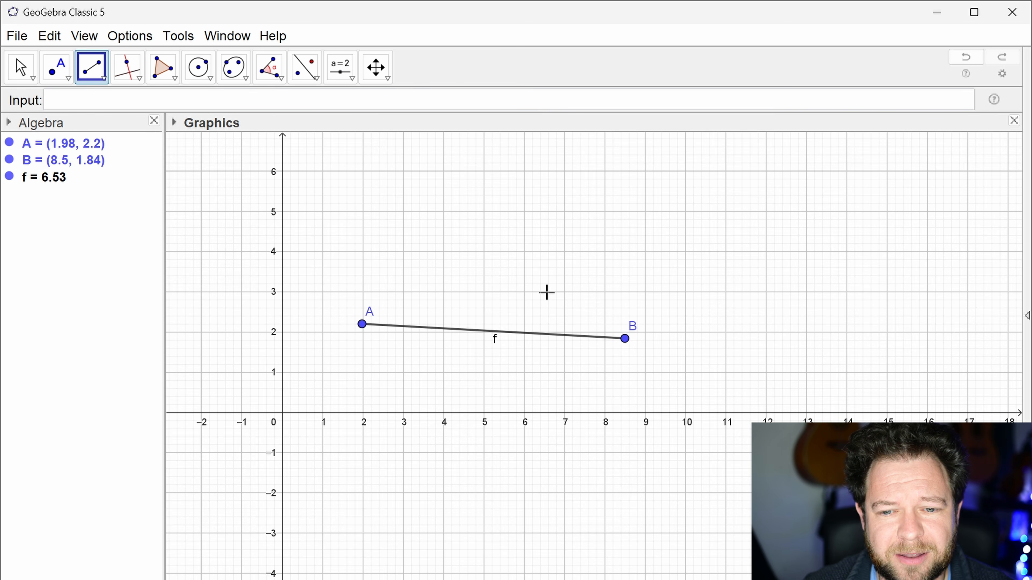
{"action": "key", "text": "Escape"}
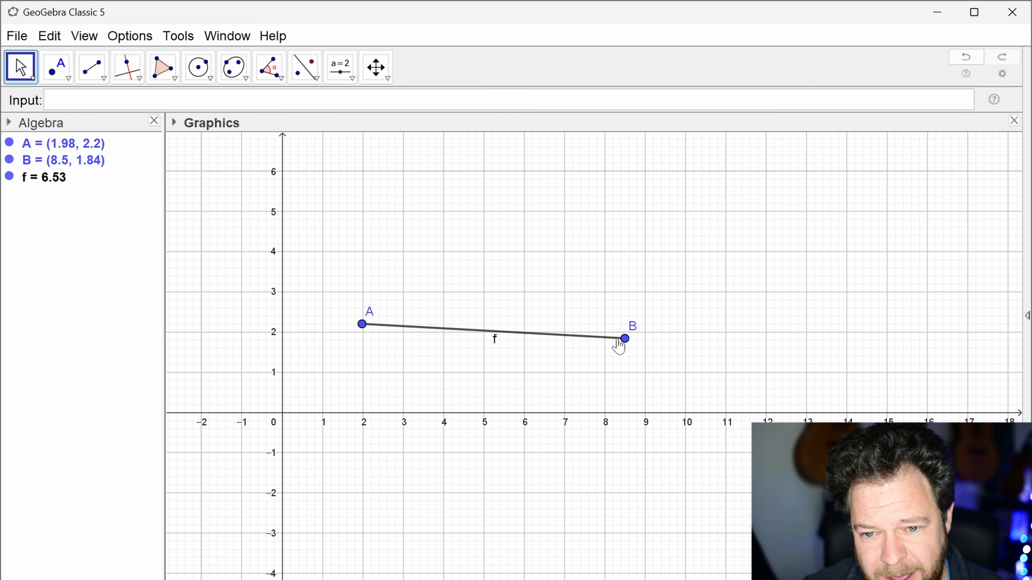
Step: Enter a Rotate command that turns segment f by pi/2 about point A
{"action": "left_click", "coordinate": [462, 336]}
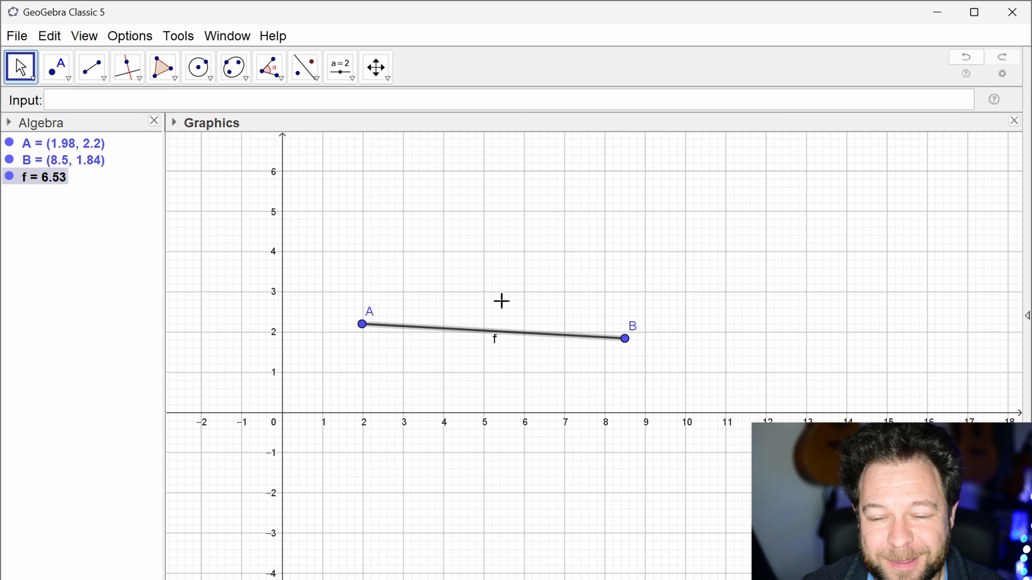
{"action": "left_click", "coordinate": [228, 100]}
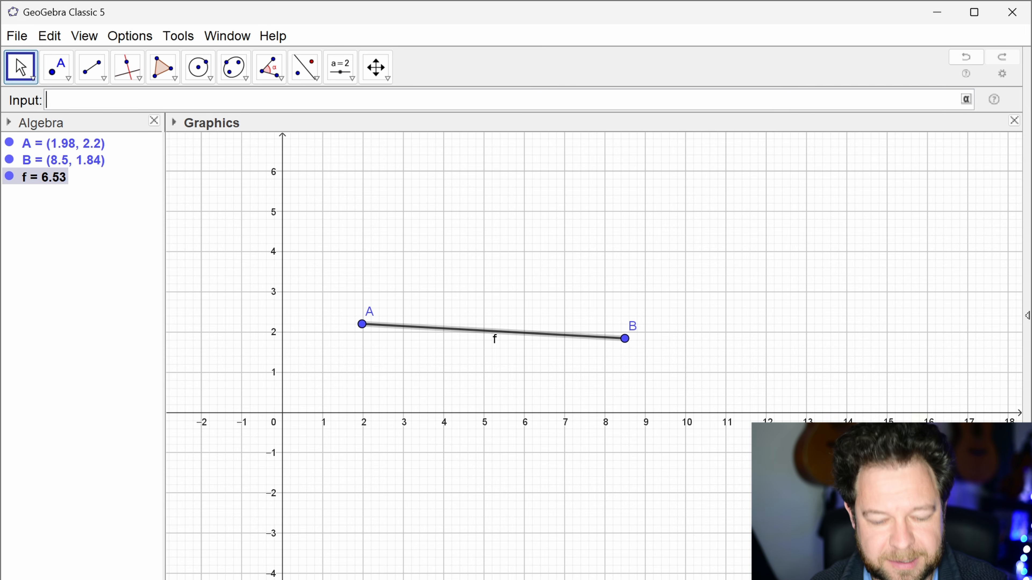
{"action": "type", "text": "rota"}
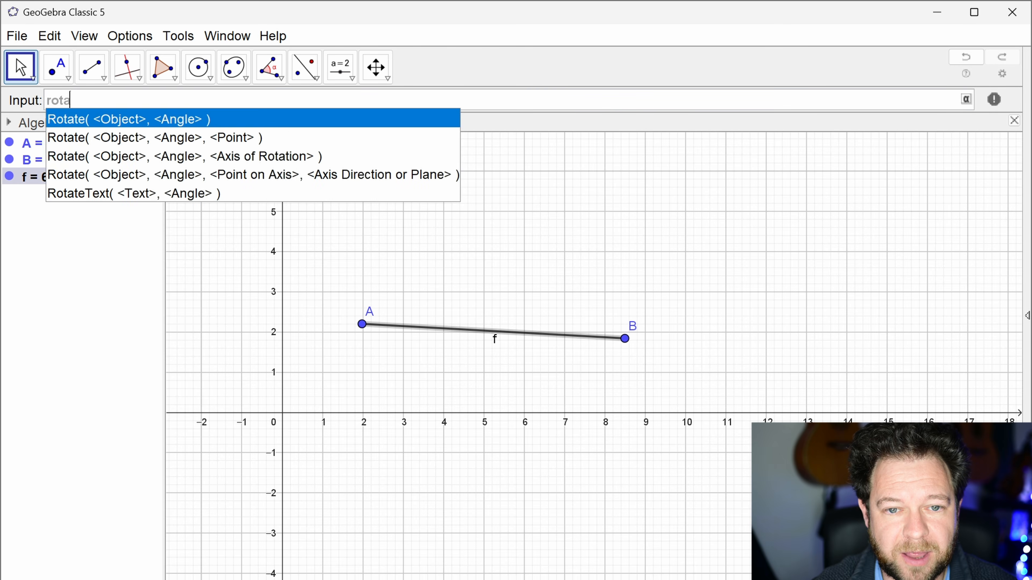
{"action": "key", "text": "Return"}
{"action": "type", "text": "f"}
{"action": "key", "text": "Tab"}
{"action": "type", "text": "pi/2"}
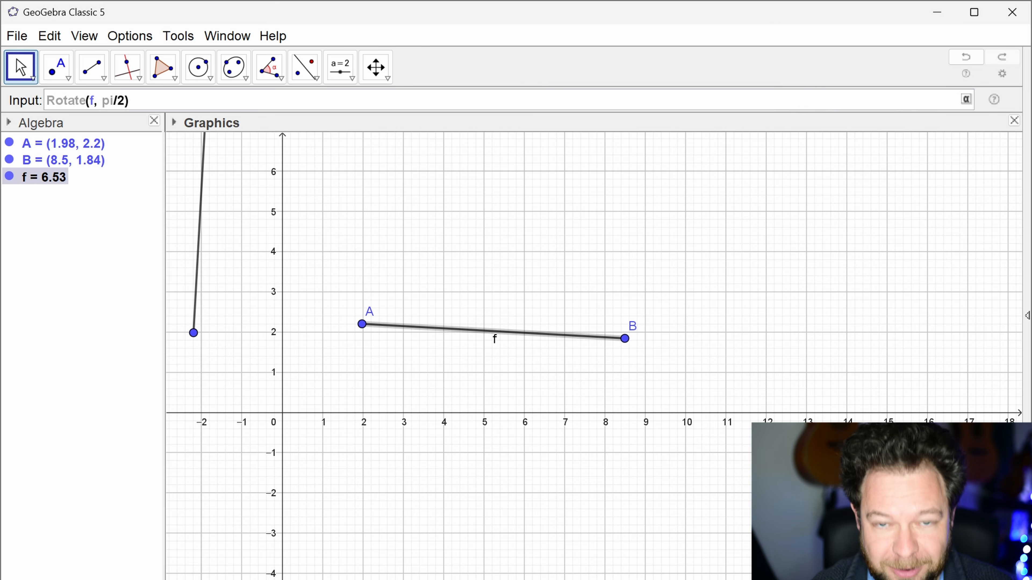
{"action": "type", "text": ","}
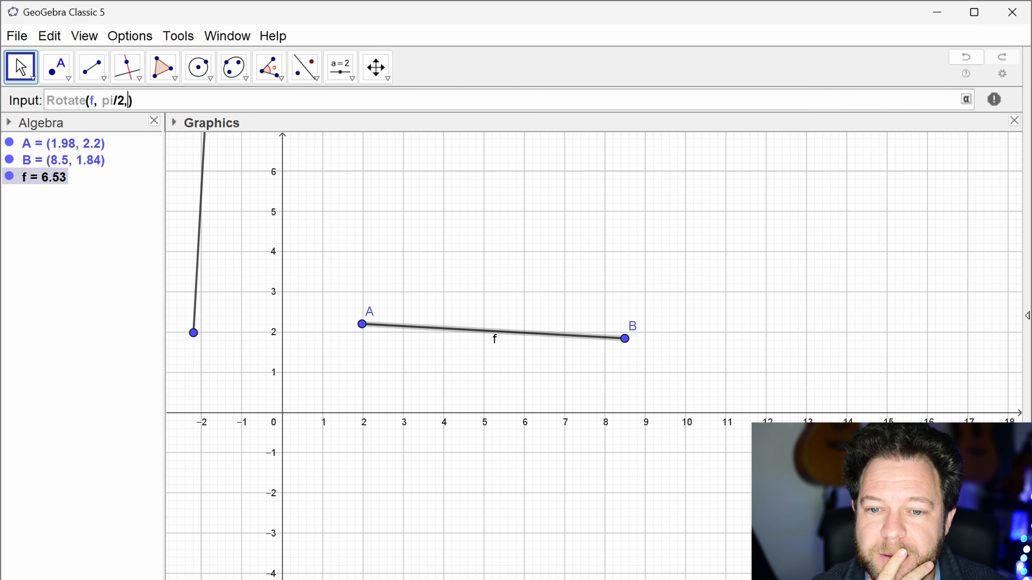
{"action": "type", "text": "A"}
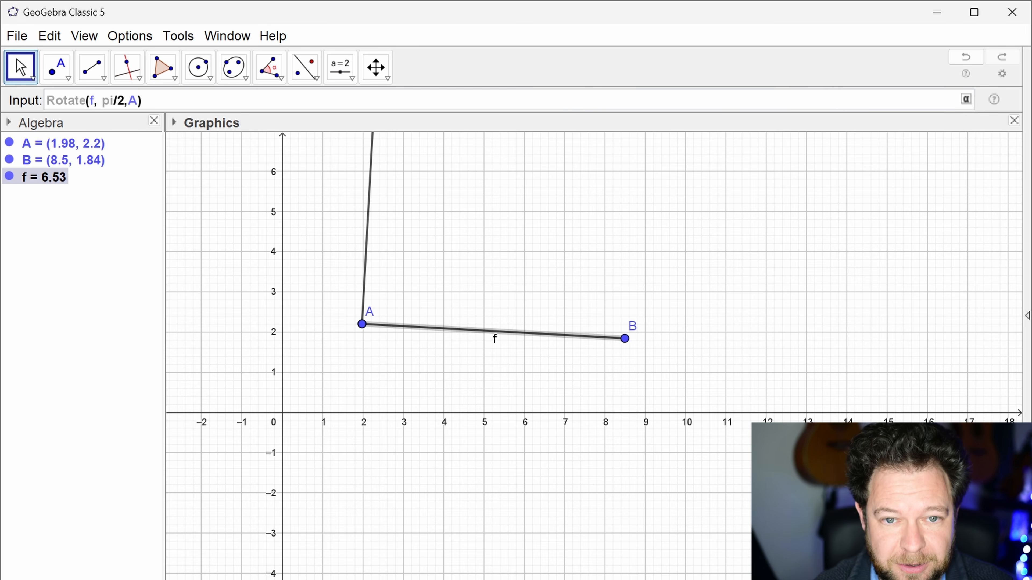
Step: Replace the rotation centre with point(f,0) and create the rotated segment
{"action": "key", "text": "BackSpace"}
{"action": "type", "text": "point("}
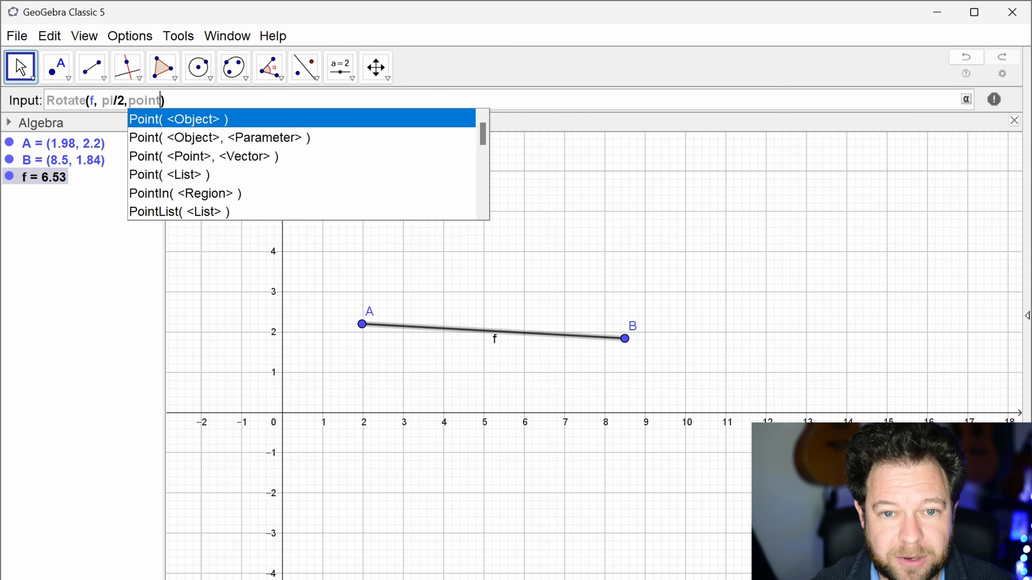
{"action": "type", "text": "f"}
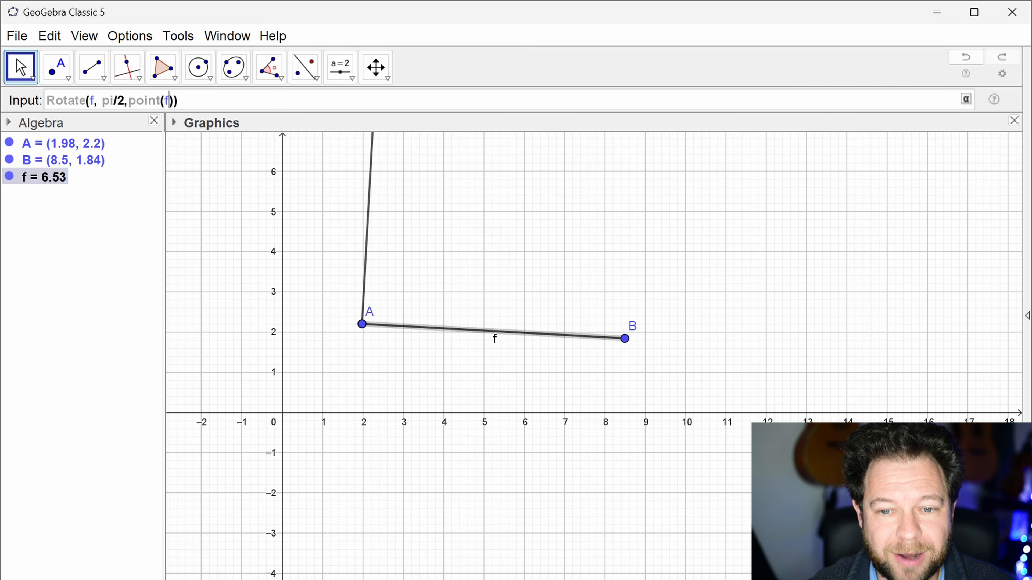
{"action": "type", "text": ",0"}
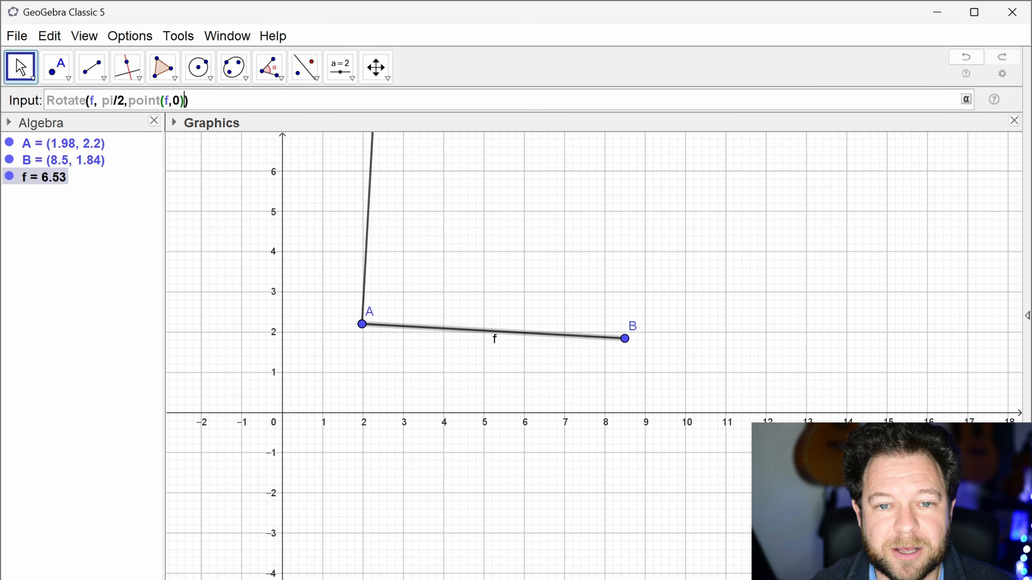
{"action": "key", "text": "Right"}
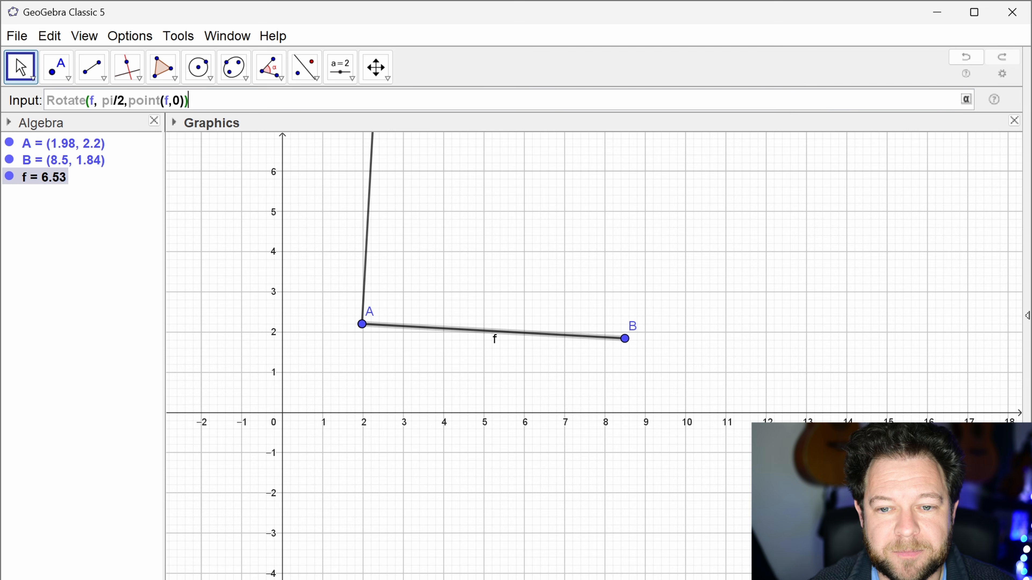
{"action": "key", "text": "Return"}
{"action": "left_click_drag", "start_coordinate": [533, 270], "coordinate": [498, 350]}
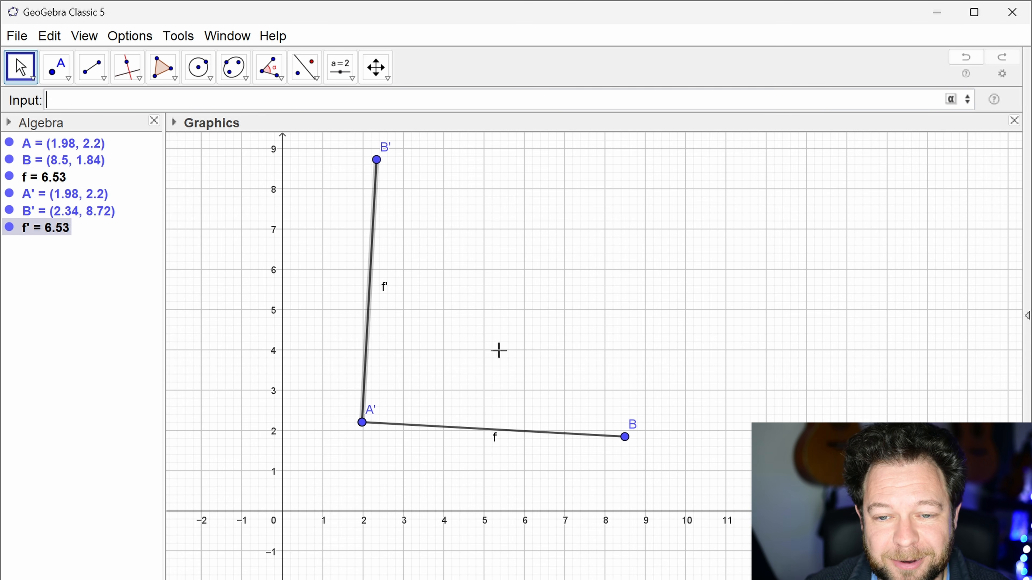
Step: Examine the definitions of the rotated segment f' and its endpoints A' and B' without changing them
{"action": "double_click", "coordinate": [61, 236]}
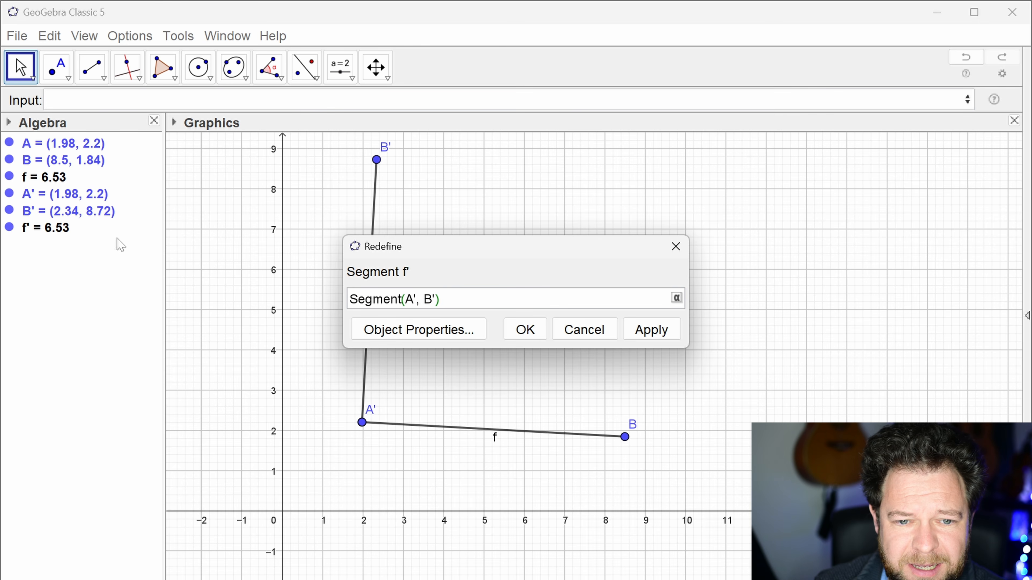
{"action": "left_click", "coordinate": [64, 209]}
{"action": "left_click", "coordinate": [67, 199]}
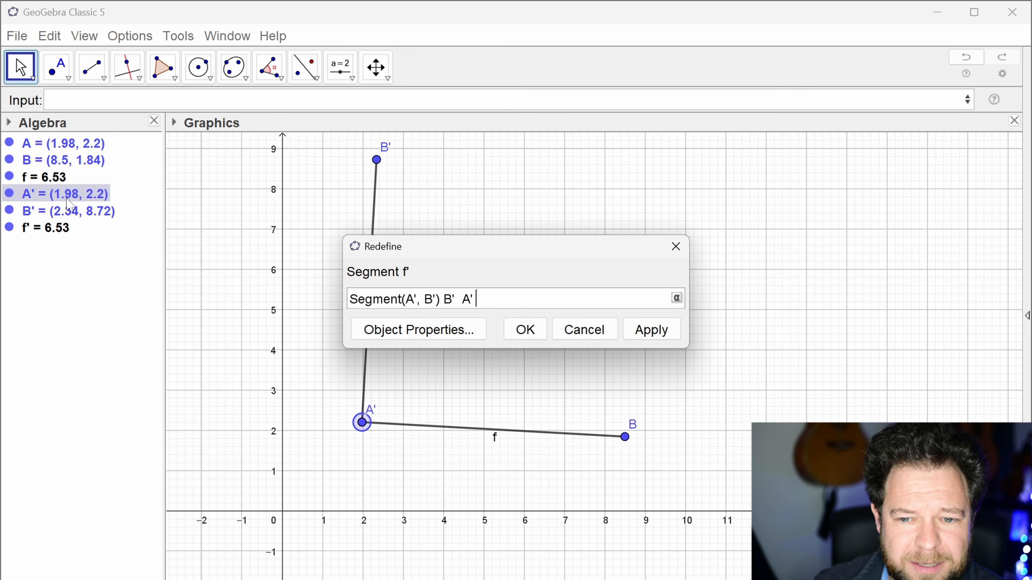
{"action": "key", "text": "Escape"}
{"action": "double_click", "coordinate": [88, 194]}
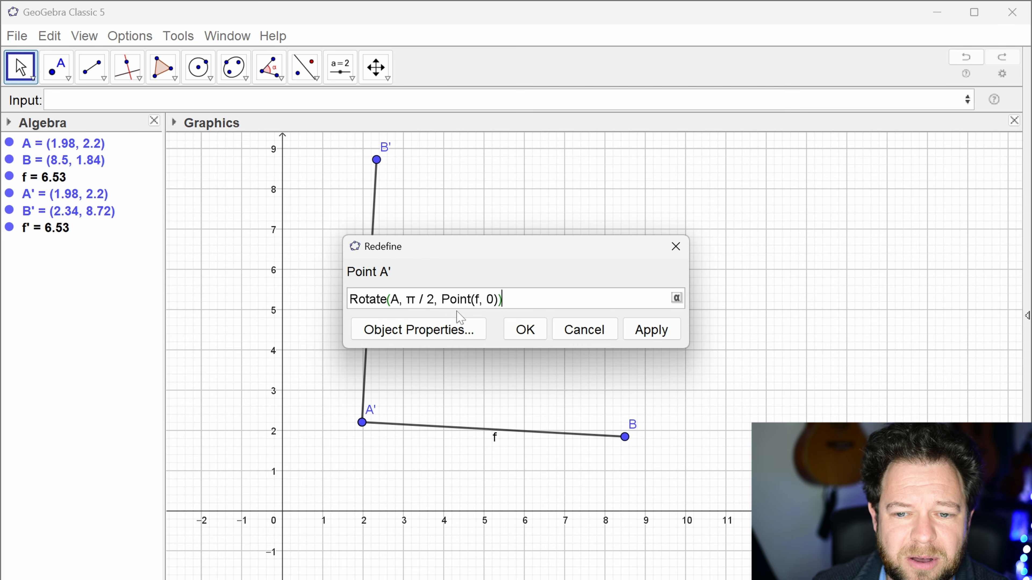
{"action": "key", "text": "Escape"}
{"action": "double_click", "coordinate": [89, 212]}
{"action": "key", "text": "Escape"}
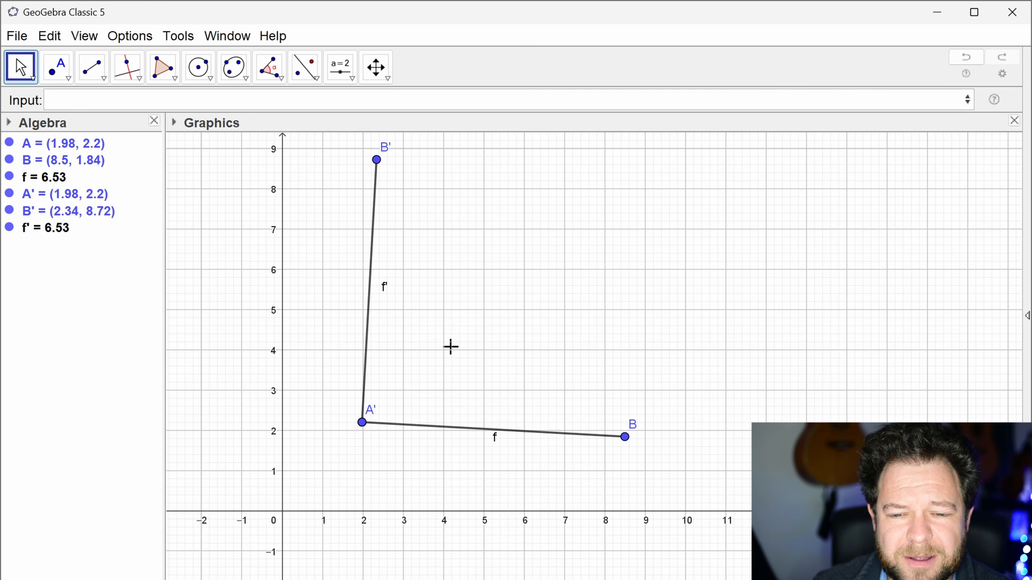
Step: Recall the previous Rotate command and cut it from the input for reuse
{"action": "left_click", "coordinate": [143, 100]}
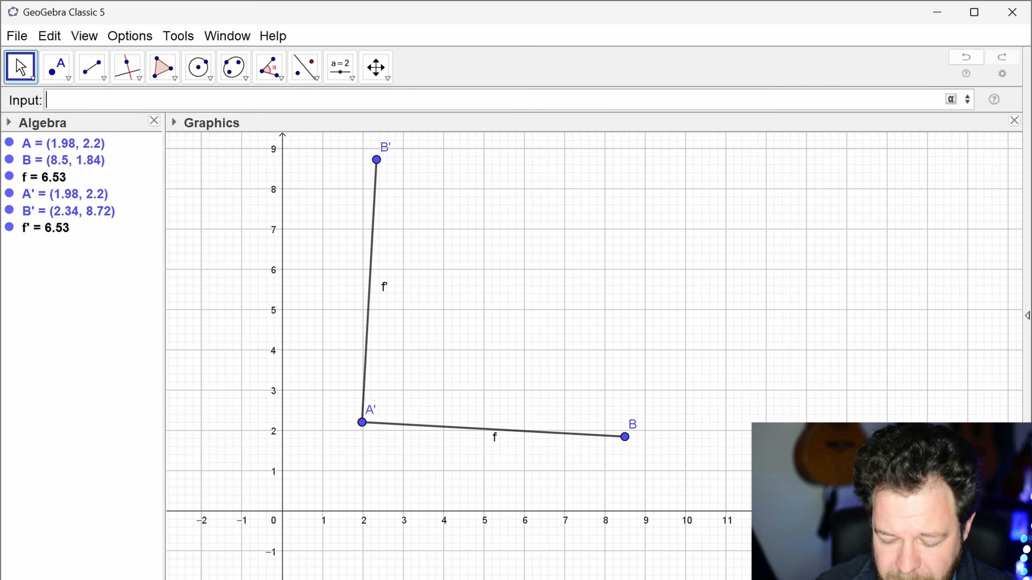
{"action": "key", "text": "Up"}
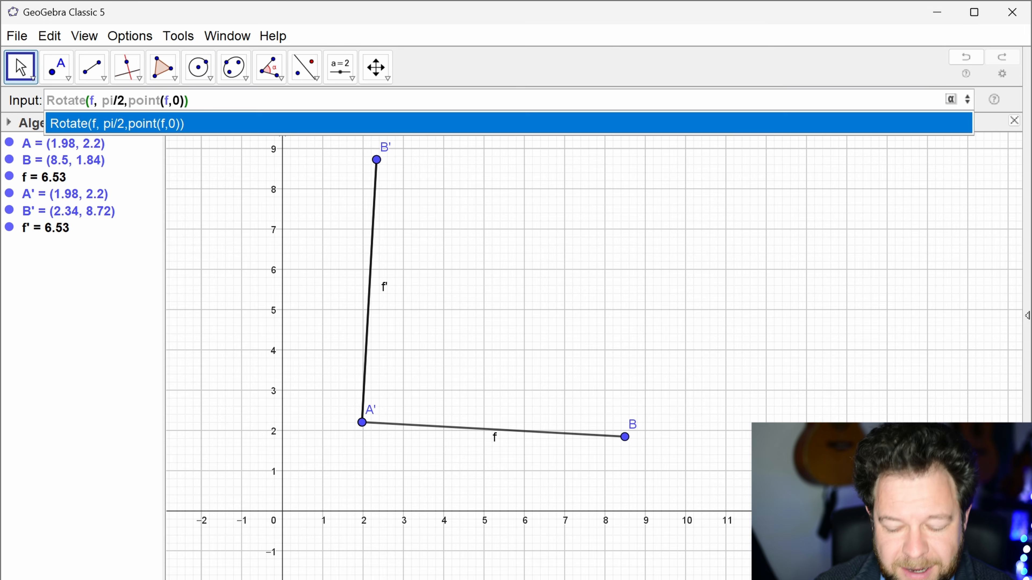
{"action": "key", "text": "Return"}
{"action": "key", "text": "ctrl+c"}
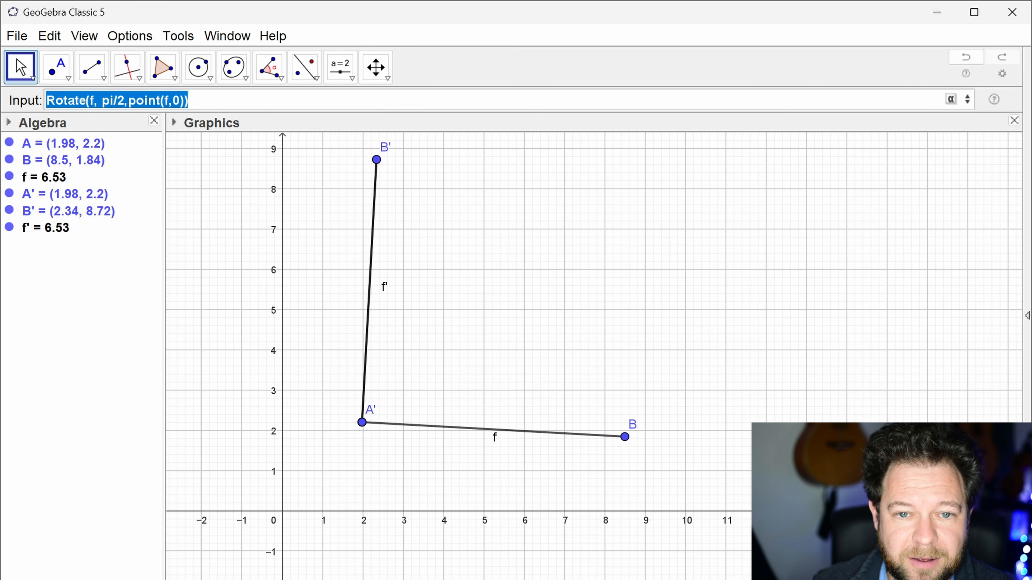
{"action": "key", "text": "BackSpace"}
Step: Delete the rotated points A' and B' together with their segment
{"action": "left_click", "coordinate": [75, 197]}
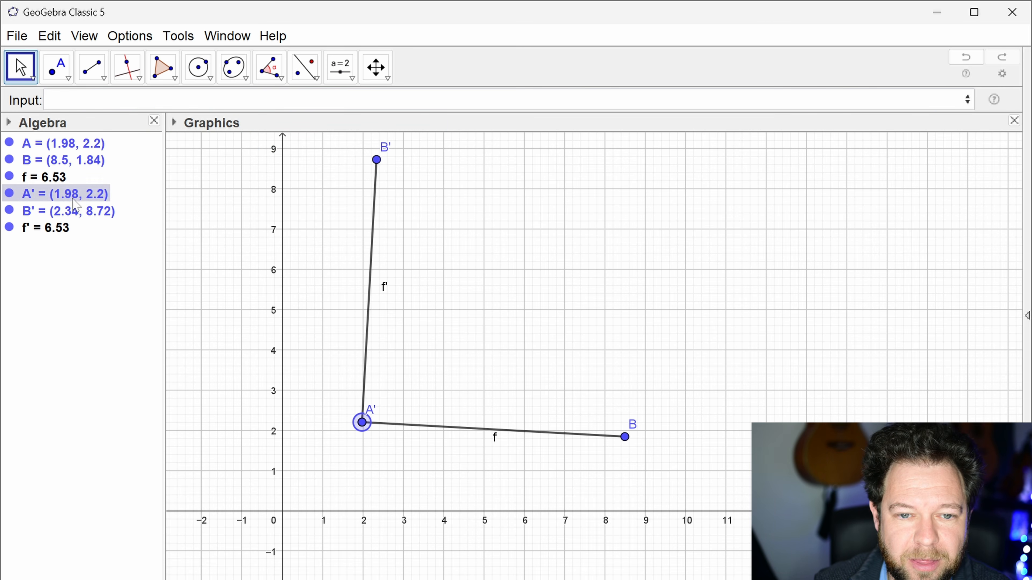
{"action": "key", "text": "Delete"}
{"action": "left_click", "coordinate": [74, 198]}
{"action": "key", "text": "Delete"}
Step: Reuse the Rotate command for segment f about point(f,0), with its angle set to pi/4
{"action": "left_click", "coordinate": [99, 101]}
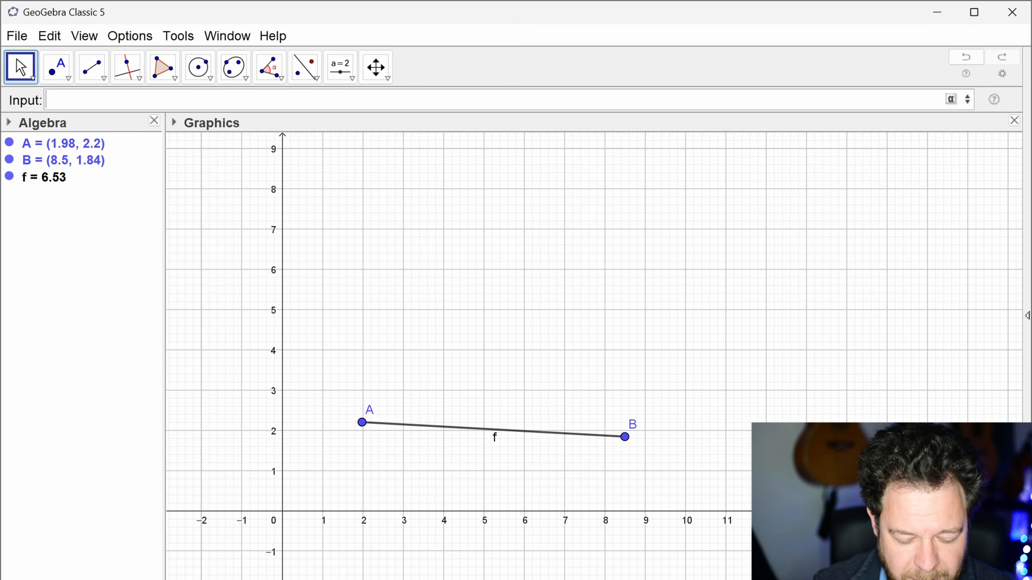
{"action": "key", "text": "ctrl+v"}
{"action": "left_click_drag", "start_coordinate": [127, 102], "coordinate": [123, 106]}
{"action": "key", "text": "Left"}
{"action": "key", "text": "Delete"}
{"action": "type", "text": "4"}
{"action": "key", "text": "End"}
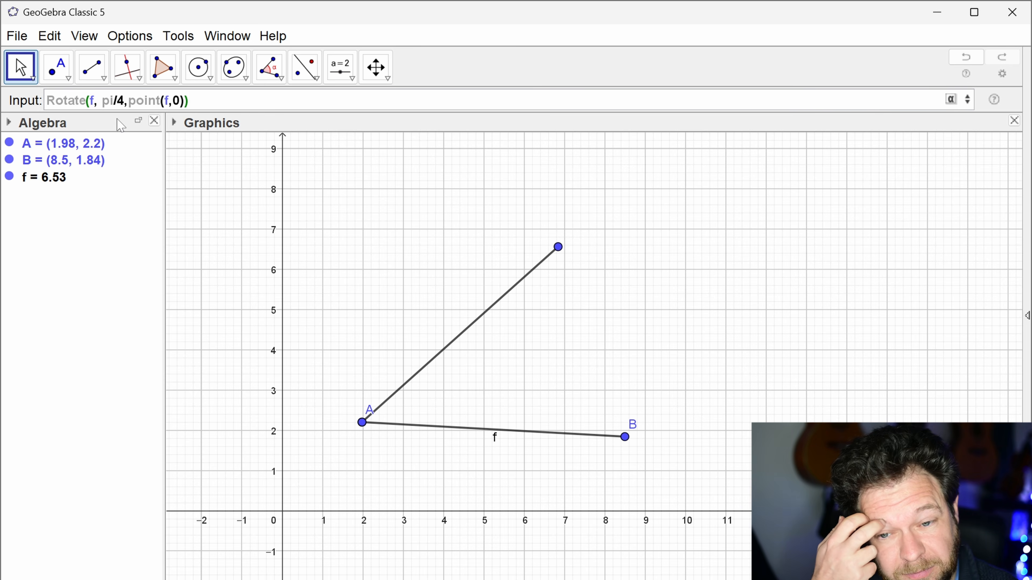
Step: Wrap the rotation in an enlarge command with factor 1/sqrt(2) about point(f,0) and create the scaled segment
{"action": "key", "text": "Home"}
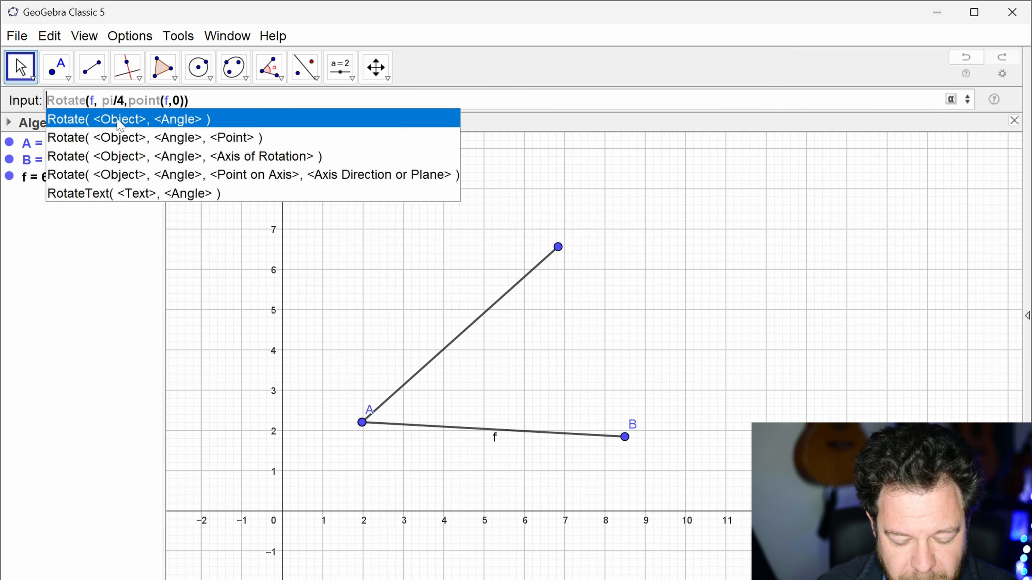
{"action": "type", "text": "enlarge("}
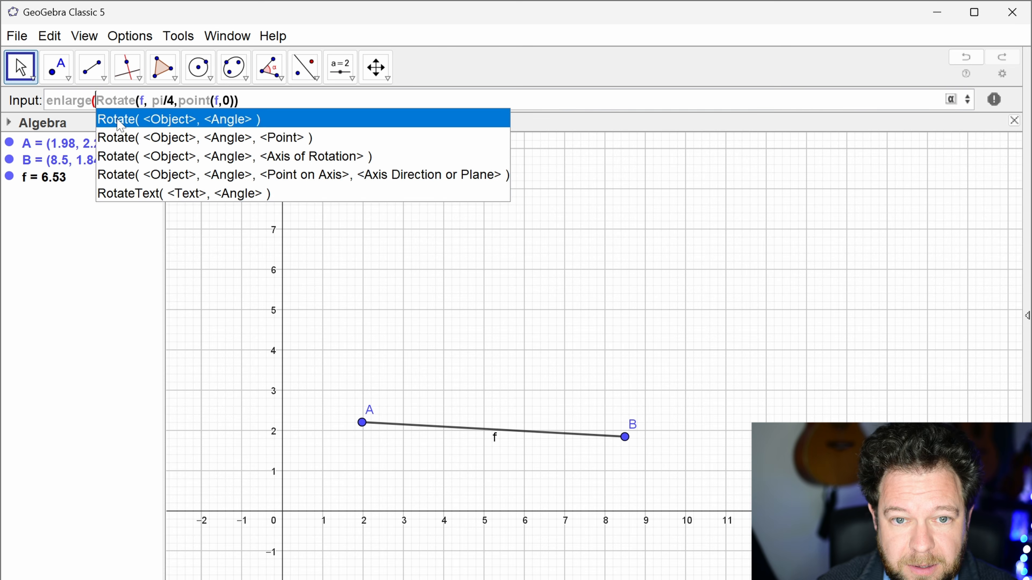
{"action": "key", "text": "End"}
{"action": "type", "text": ",1/sqrt("}
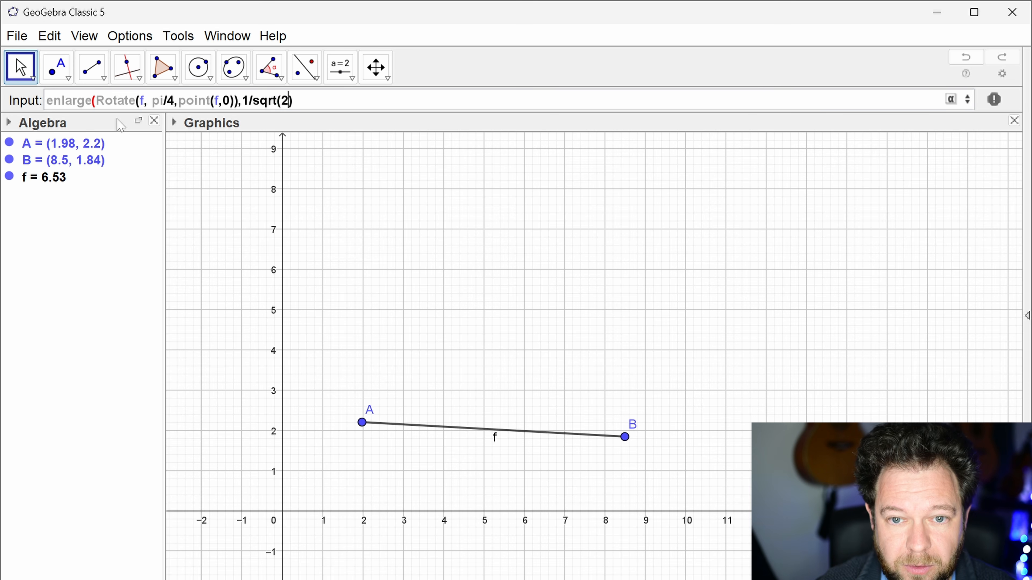
{"action": "type", "text": "2),point(f,0"}
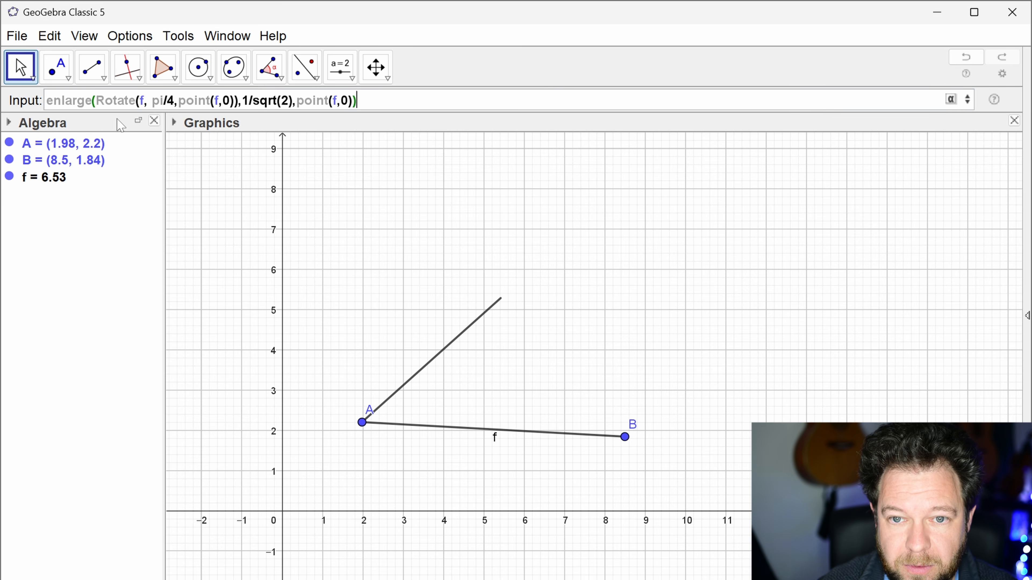
{"action": "key", "text": "Return"}
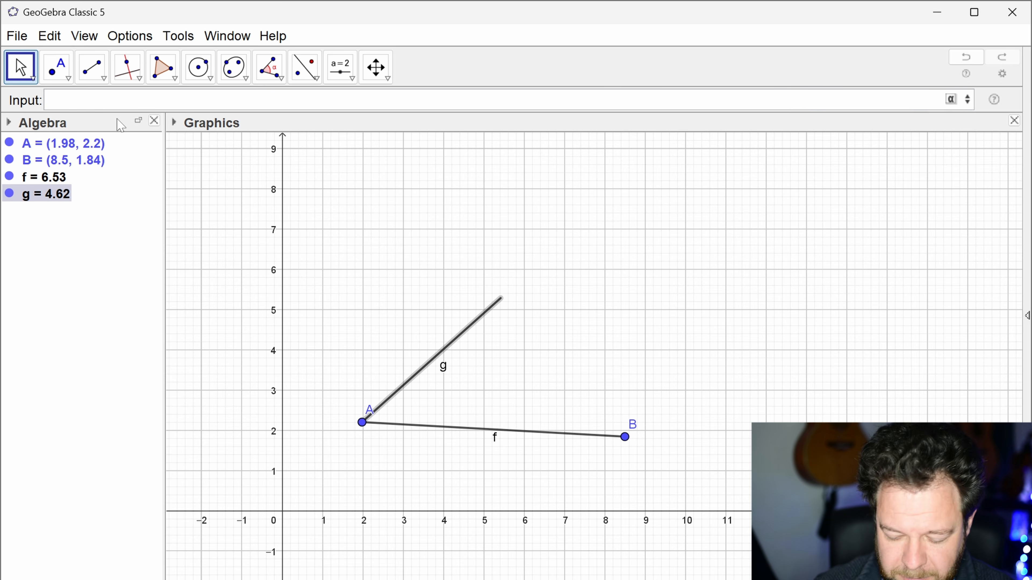
Step: Recall the last enlarge command and copy its full text
{"action": "key", "text": "Up"}
{"action": "key", "text": "Return"}
{"action": "key", "text": "ctrl+a"}
{"action": "key", "text": "ctrl+c"}
{"action": "key", "text": "End"}
{"action": "key", "text": "ctrl+a"}
Step: Change both centre points in the recalled enlarge command to point(f,1)
{"action": "key", "text": "End"}
{"action": "key", "text": "Left"}
{"action": "key", "text": "Left"}
{"action": "key", "text": "Left"}
{"action": "key", "text": "Left"}
{"action": "key", "text": "Left"}
{"action": "key", "text": "Left"}
{"action": "key", "text": "Left"}
{"action": "key", "text": "Left"}
{"action": "key", "text": "Left"}
{"action": "key", "text": "Left"}
{"action": "key", "text": "Left"}
{"action": "key", "text": "Left"}
{"action": "key", "text": "Left"}
{"action": "key", "text": "Left"}
{"action": "key", "text": "Left"}
{"action": "key", "text": "Left"}
{"action": "key", "text": "Left"}
{"action": "key", "text": "Left"}
{"action": "key", "text": "Left"}
{"action": "key", "text": "Left"}
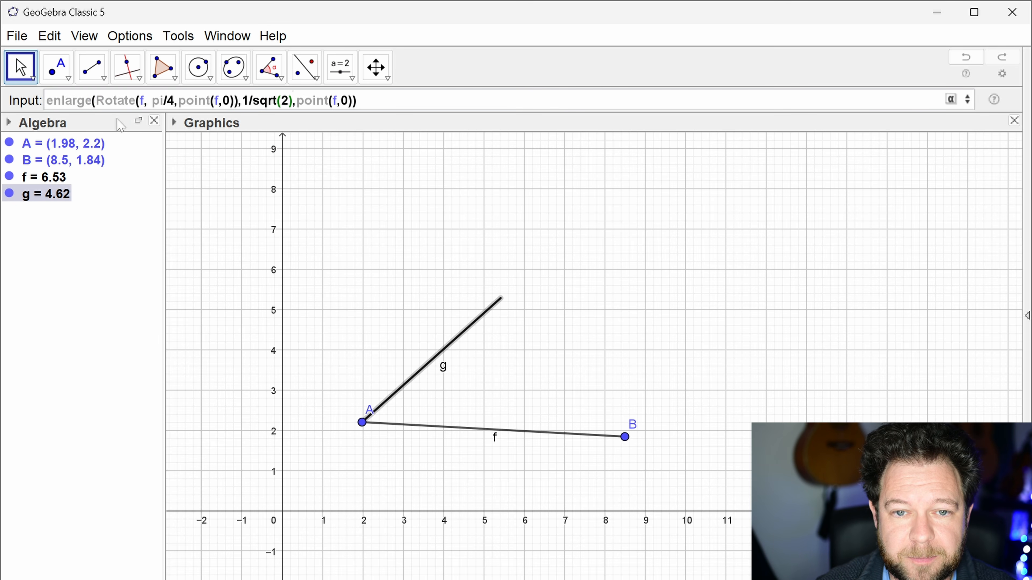
{"action": "key", "text": "BackSpace"}
{"action": "type", "text": "1"}
{"action": "key", "text": "End"}
{"action": "key", "text": "Left"}
{"action": "key", "text": "Left"}
{"action": "key", "text": "BackSpace"}
{"action": "type", "text": "1"}
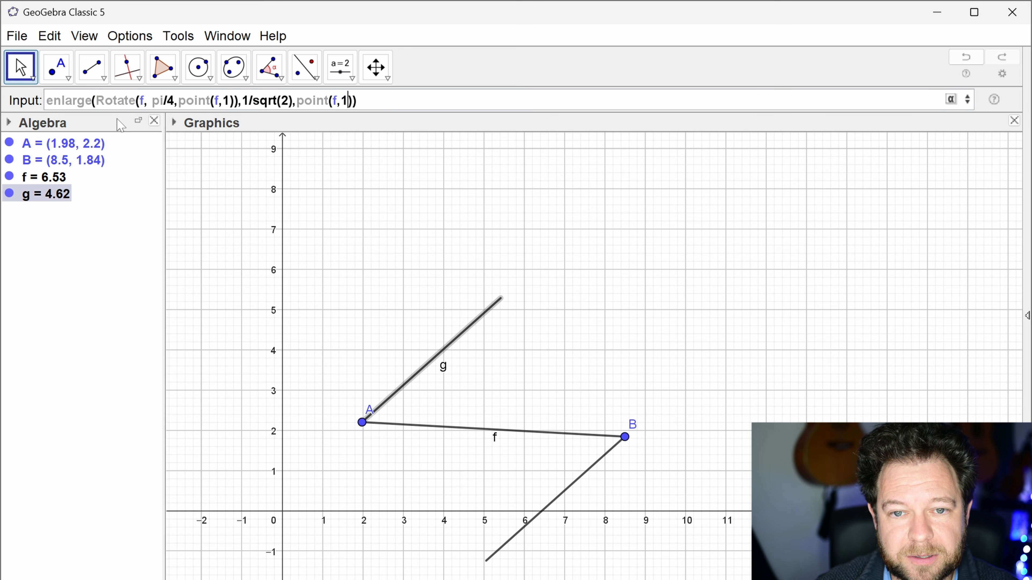
Step: Set the rotation angle to -pi/4 and create the second scaled segment from point B
{"action": "key", "text": "Left"}
{"action": "key", "text": "Left"}
{"action": "key", "text": "Left"}
{"action": "key", "text": "Left"}
{"action": "key", "text": "Left"}
{"action": "key", "text": "Left"}
{"action": "key", "text": "Left"}
{"action": "key", "text": "Left"}
{"action": "key", "text": "Left"}
{"action": "key", "text": "Left"}
{"action": "key", "text": "Left"}
{"action": "key", "text": "Left"}
{"action": "key", "text": "Left"}
{"action": "key", "text": "Left"}
{"action": "key", "text": "Left"}
{"action": "key", "text": "Left"}
{"action": "key", "text": "Left"}
{"action": "key", "text": "Left"}
{"action": "key", "text": "Left"}
{"action": "key", "text": "Left"}
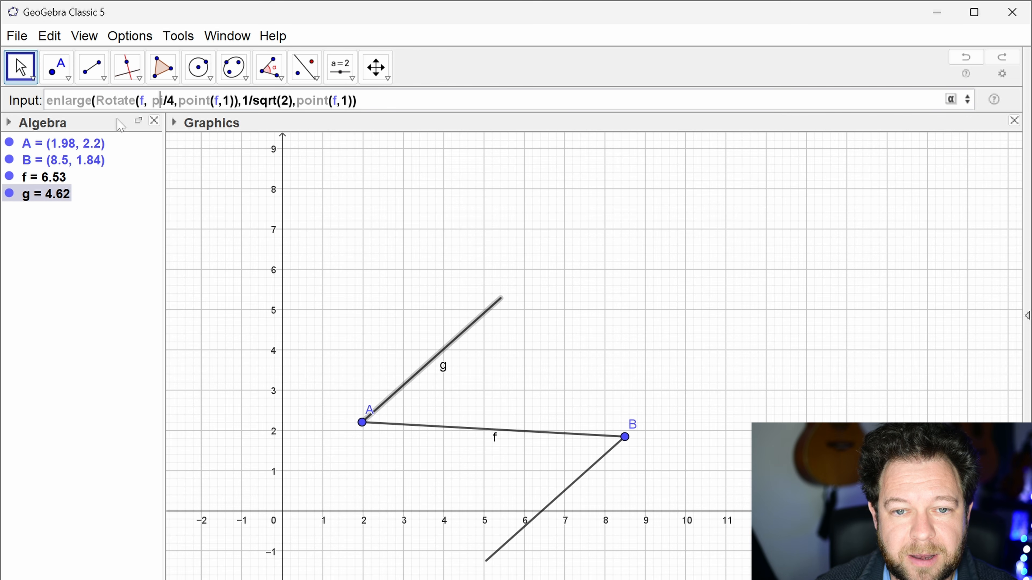
{"action": "key", "text": "Left"}
{"action": "type", "text": "-"}
{"action": "key", "text": "End"}
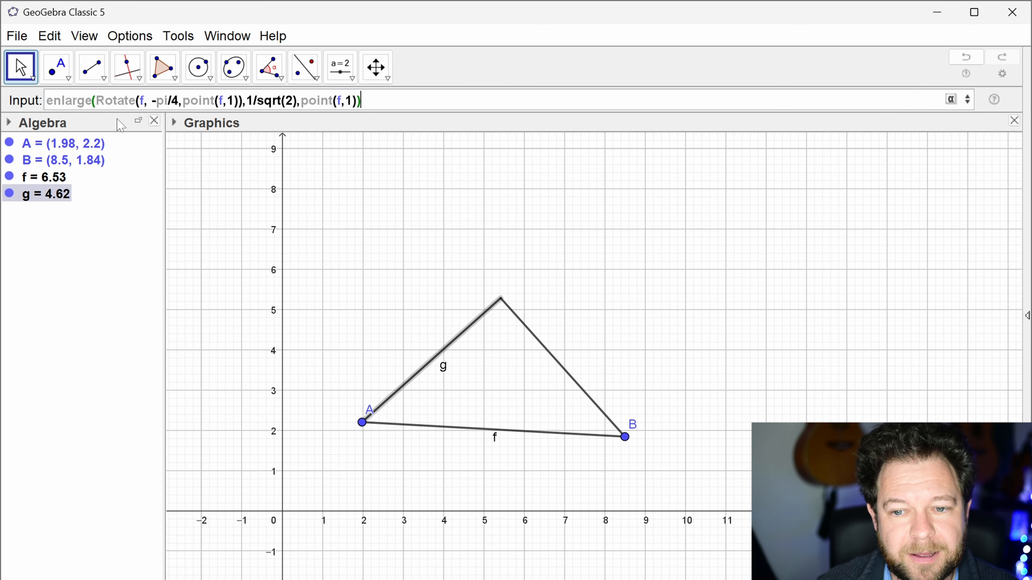
{"action": "key", "text": "Return"}
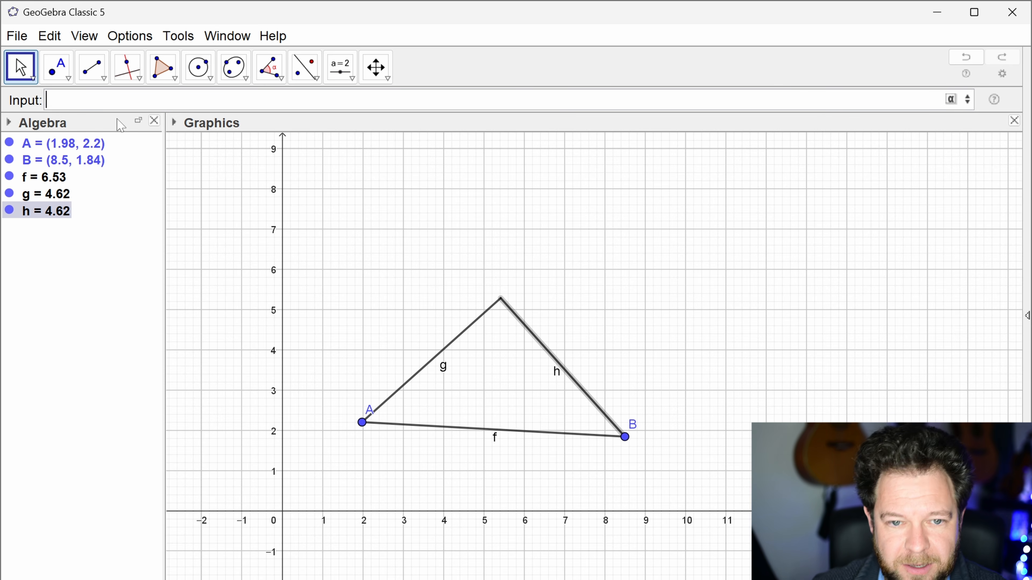
Step: Recall the pi/4 enlarge command, open a list brace before it, and append a second copy of the command after a comma
{"action": "key", "text": "ctrl+v"}
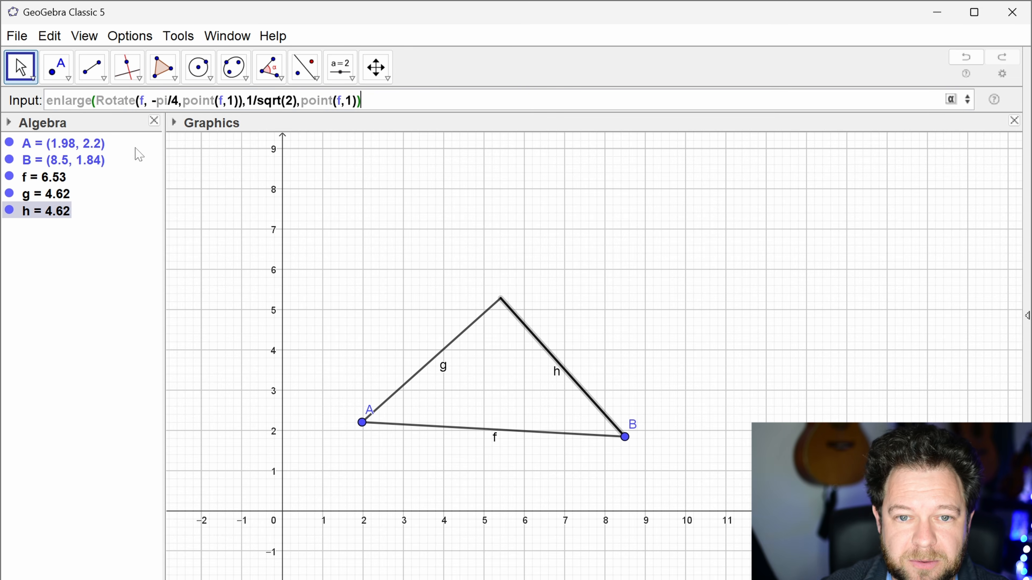
{"action": "key", "text": "Return"}
{"action": "key", "text": "Up"}
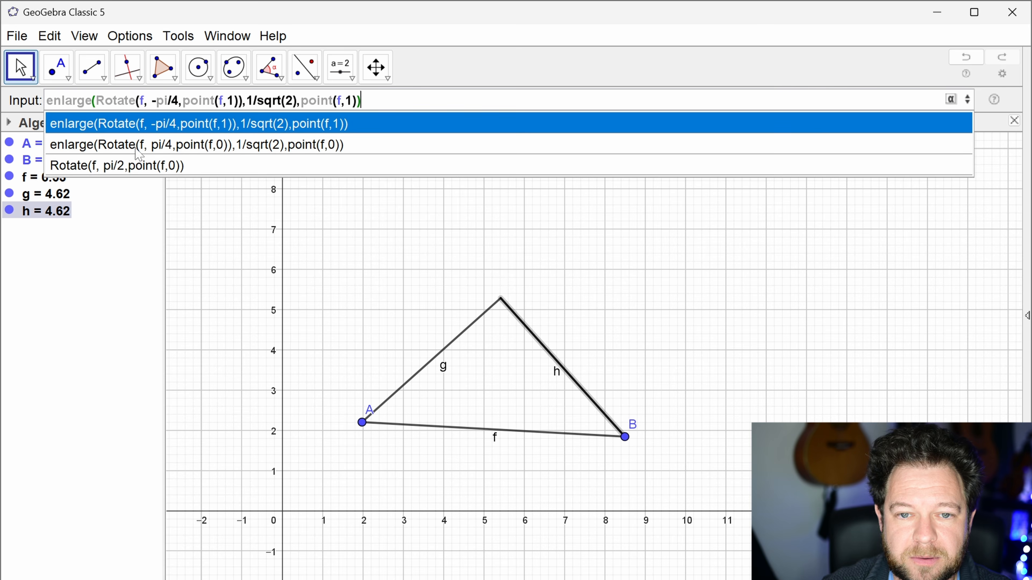
{"action": "key", "text": "Up"}
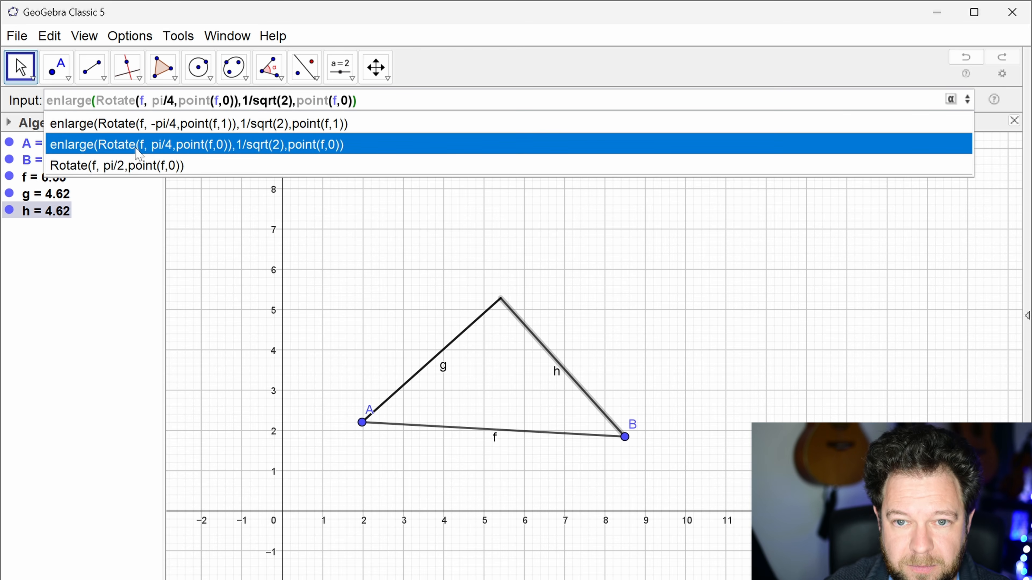
{"action": "key", "text": "Home"}
{"action": "type", "text": "{"}
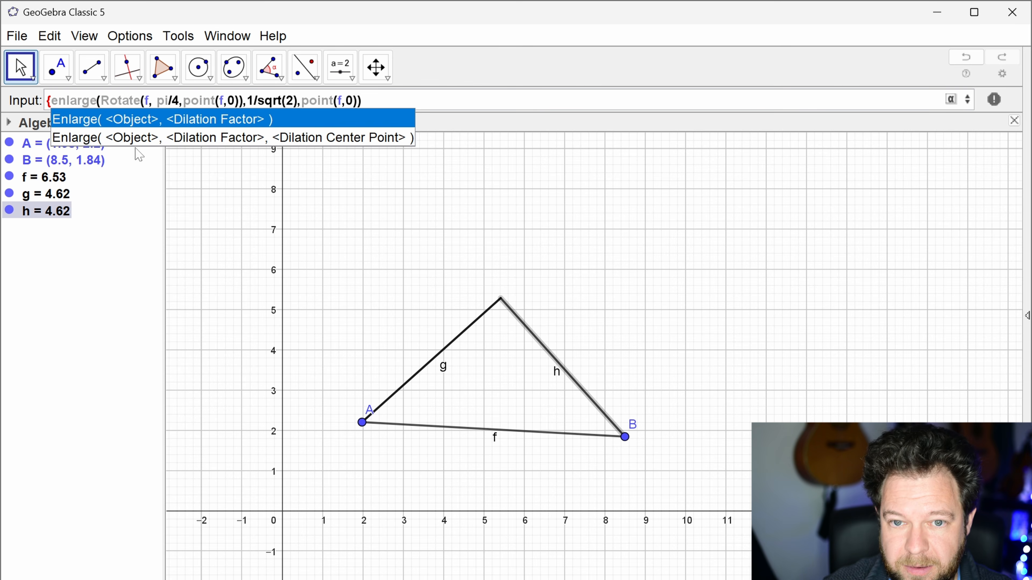
{"action": "key", "text": "End"}
{"action": "type", "text": ","}
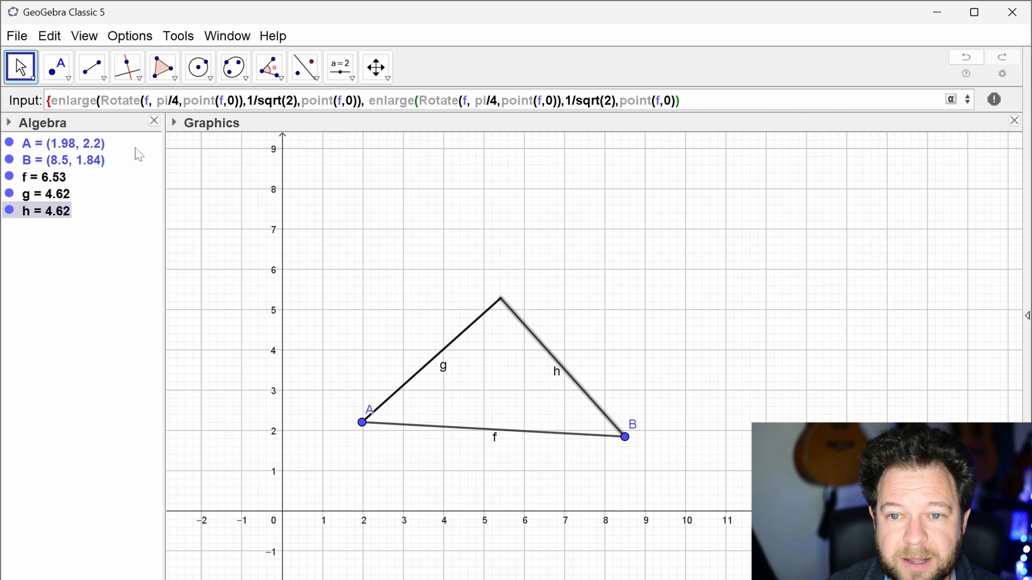
Step: Change both centre points in the second enlarge command to point(f,1)
{"action": "key", "text": "Left"}
{"action": "key", "text": "Left"}
{"action": "key", "text": "BackSpace"}
{"action": "type", "text": "1"}
{"action": "key", "text": "Left"}
{"action": "key", "text": "Left"}
{"action": "key", "text": "Left"}
{"action": "key", "text": "Left"}
{"action": "key", "text": "Left"}
{"action": "key", "text": "Left"}
{"action": "key", "text": "Left"}
{"action": "key", "text": "Left"}
{"action": "key", "text": "Left"}
{"action": "key", "text": "Left"}
{"action": "key", "text": "Left"}
{"action": "key", "text": "Left"}
{"action": "key", "text": "Left"}
{"action": "key", "text": "Left"}
{"action": "key", "text": "Left"}
{"action": "key", "text": "Left"}
{"action": "key", "text": "Left"}
{"action": "key", "text": "Left"}
{"action": "key", "text": "Left"}
{"action": "key", "text": "Left"}
{"action": "key", "text": "BackSpace"}
{"action": "type", "text": "1"}
Step: Set the second rotation angle to -pi/4, close the list brace and create the list of both scaled segments
{"action": "key", "text": "Left"}
{"action": "key", "text": "Left"}
{"action": "key", "text": "Left"}
{"action": "key", "text": "Left"}
{"action": "key", "text": "Left"}
{"action": "key", "text": "Left"}
{"action": "key", "text": "Left"}
{"action": "key", "text": "Left"}
{"action": "key", "text": "Left"}
{"action": "key", "text": "Left"}
{"action": "key", "text": "Left"}
{"action": "key", "text": "Left"}
{"action": "key", "text": "Left"}
{"action": "key", "text": "Left"}
{"action": "type", "text": "-"}
{"action": "key", "text": "End"}
{"action": "type", "text": "}"}
{"action": "key", "text": "Return"}
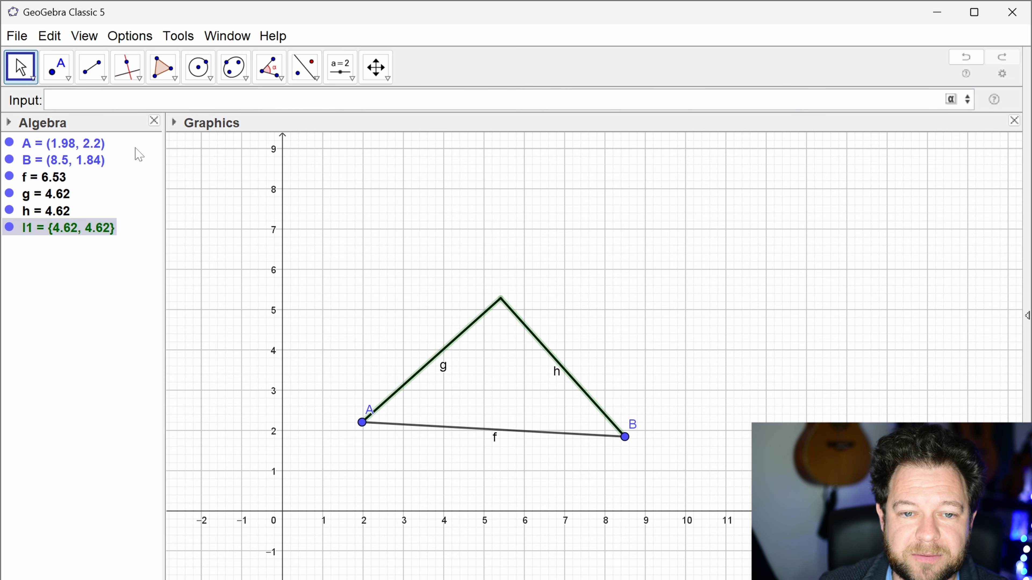
Step: Delete the separate scaled segments g and h, keeping segment f and list l1
{"action": "left_click", "coordinate": [57, 194]}
{"action": "key", "text": "Delete"}
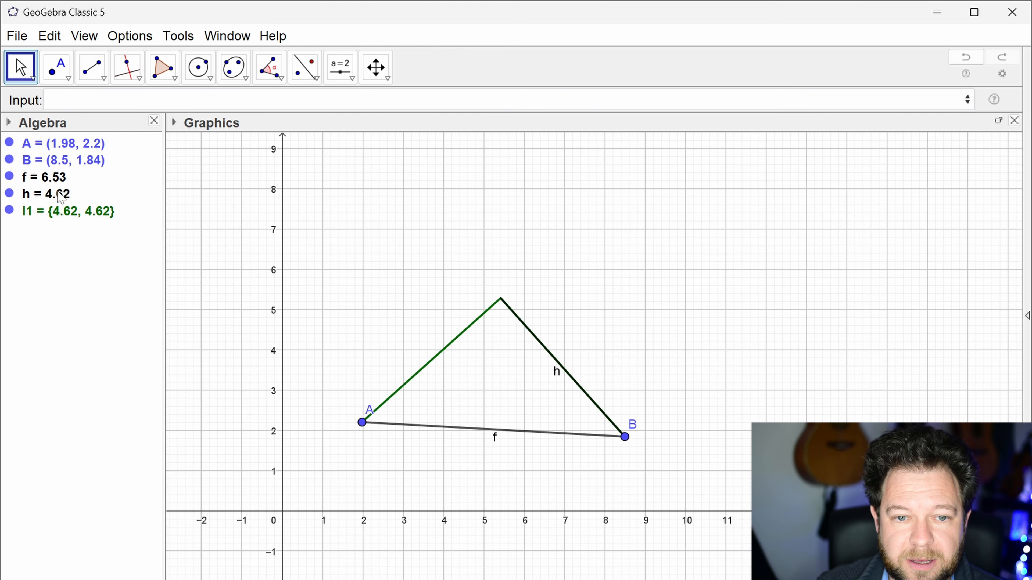
{"action": "left_click", "coordinate": [61, 194]}
{"action": "key", "text": "Delete"}
Step: Examine the full definition of list l1 and close it without changes
{"action": "left_click", "coordinate": [45, 178]}
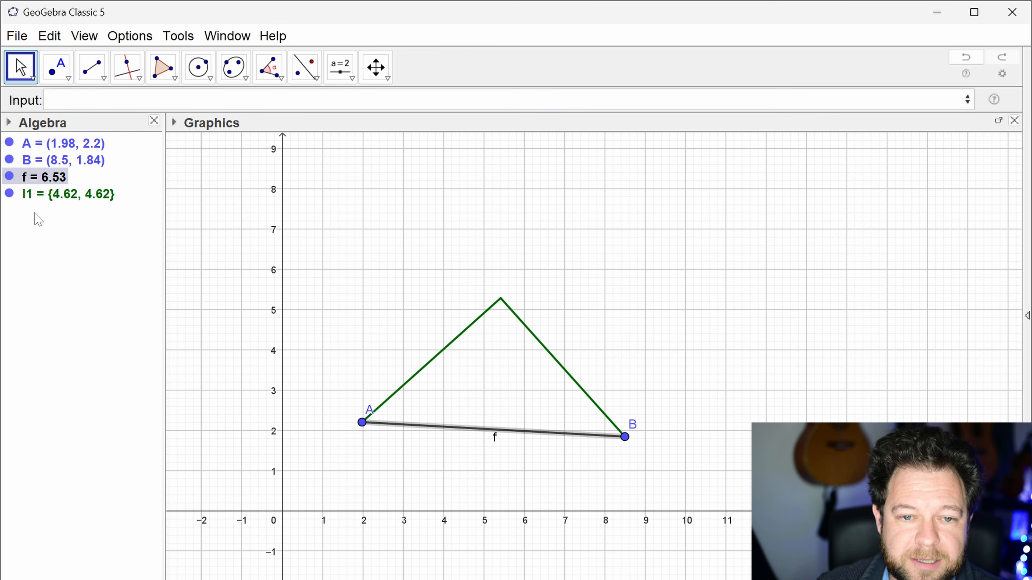
{"action": "left_click", "coordinate": [63, 199]}
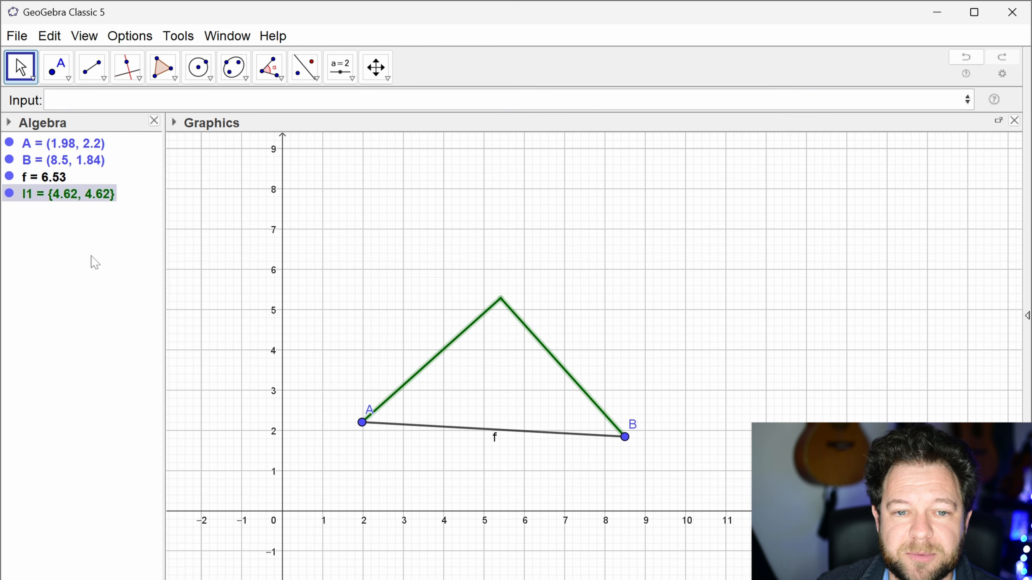
{"action": "double_click", "coordinate": [83, 195]}
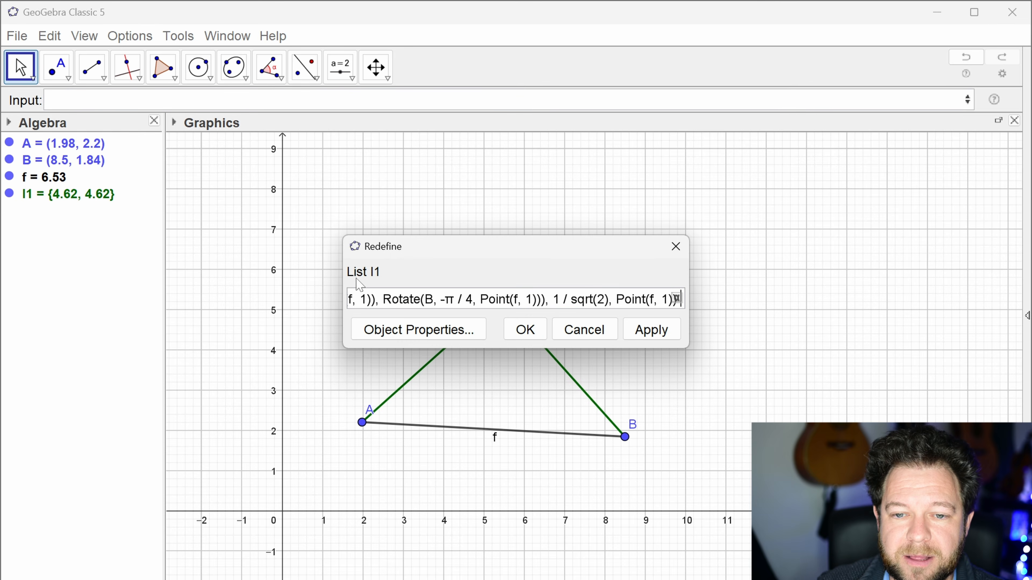
{"action": "left_click_drag", "start_coordinate": [343, 284], "coordinate": [73, 317]}
{"action": "mouse_move", "coordinate": [686, 276]}
{"action": "left_click_drag", "start_coordinate": [686, 276], "coordinate": [887, 273]}
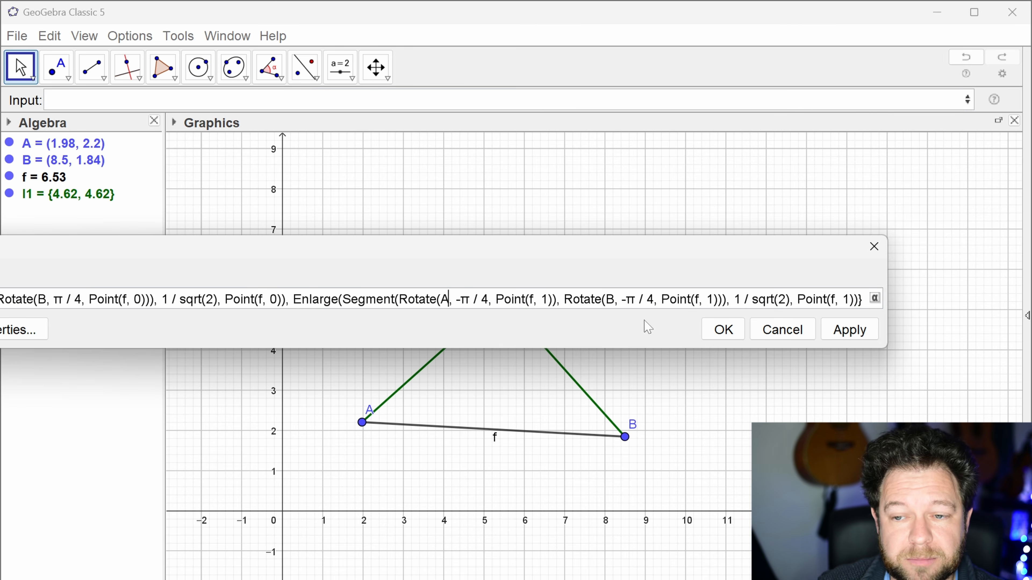
{"action": "left_click", "coordinate": [782, 330]}
Step: Recall the two-segment list command, copy its full text and clear the command input
{"action": "left_click", "coordinate": [366, 100]}
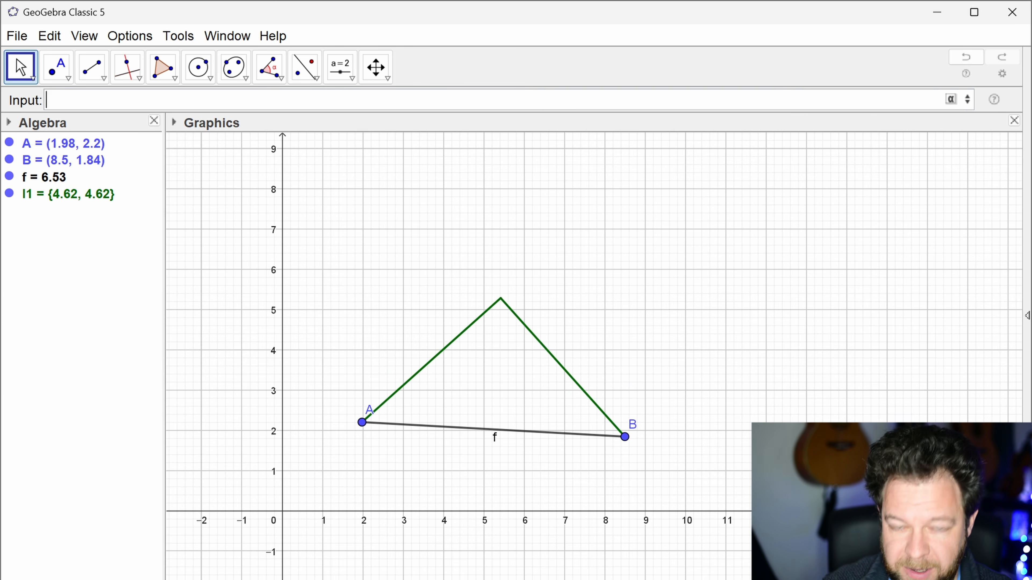
{"action": "key", "text": "Up"}
{"action": "key", "text": "Return"}
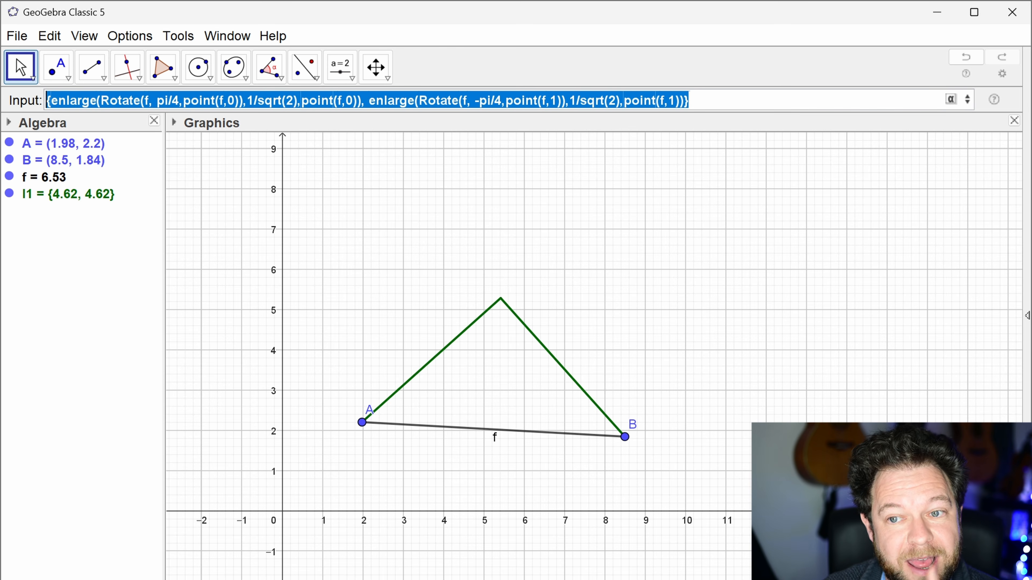
{"action": "key", "text": "Right"}
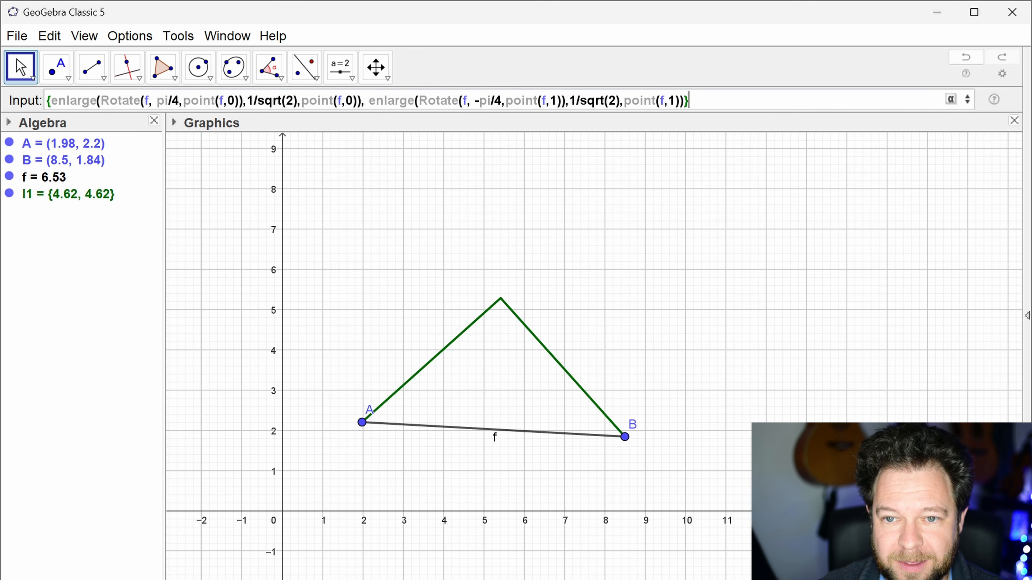
{"action": "key", "text": "ctrl+a"}
{"action": "key", "text": "ctrl+c"}
{"action": "key", "text": "Right"}
{"action": "key", "text": "Home"}
{"action": "key", "text": "Delete"}
{"action": "key", "text": "ctrl+a"}
{"action": "key", "text": "Delete"}
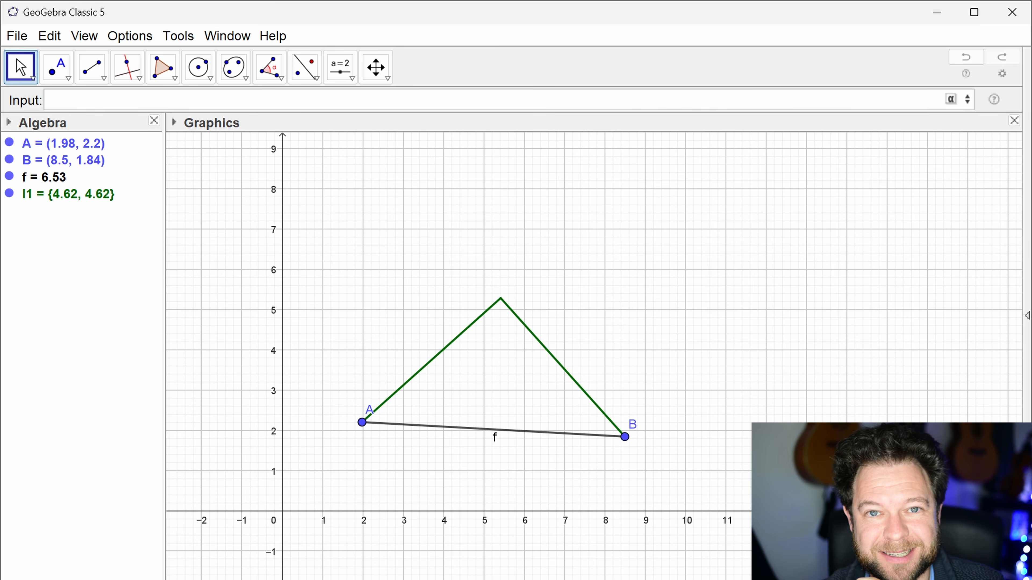
Step: Start a Zip command with the copied two-segment list as its expression and f as its variable
{"action": "type", "text": "zip"}
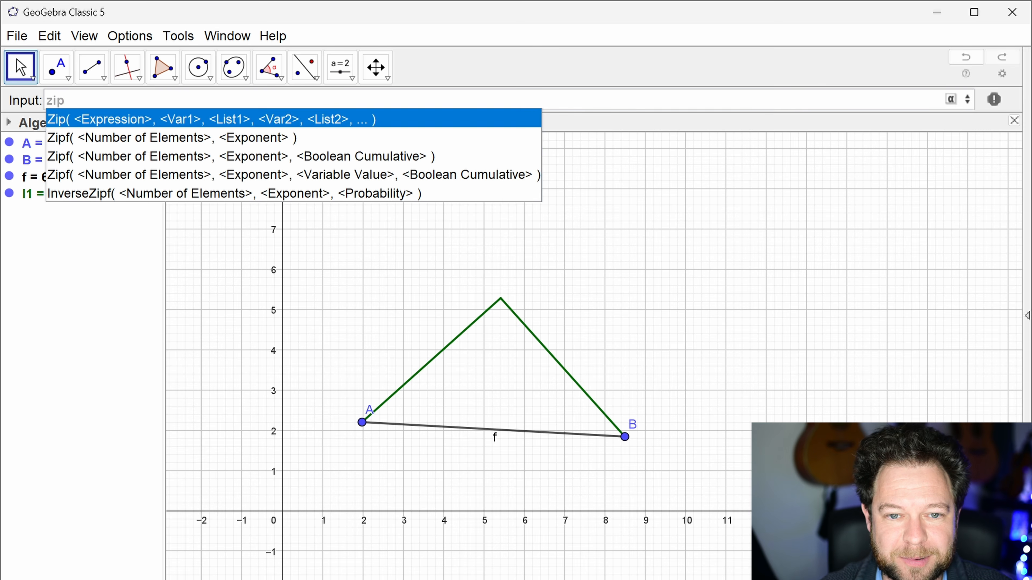
{"action": "key", "text": "Return"}
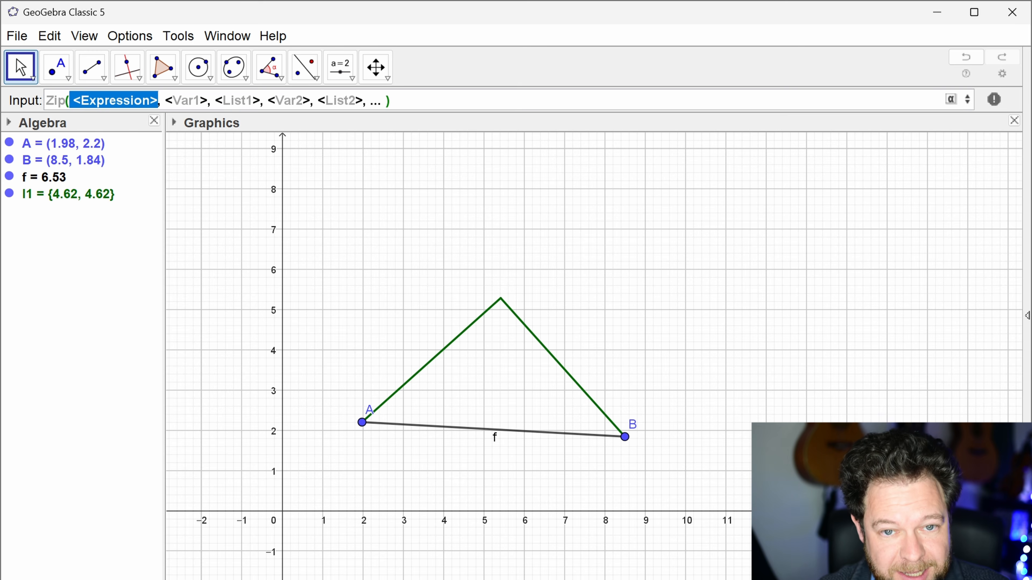
{"action": "key", "text": "ctrl+v"}
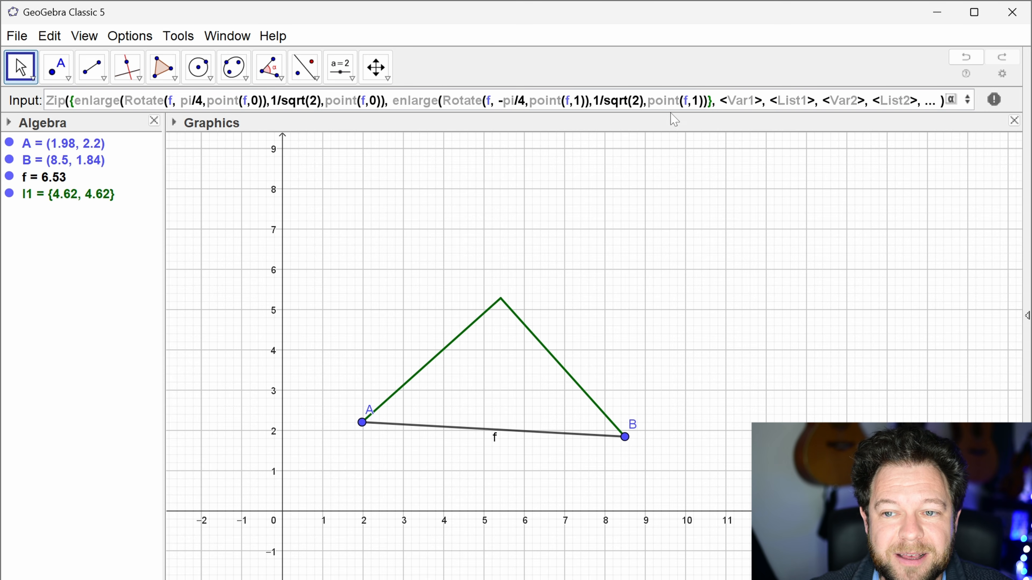
{"action": "left_click", "coordinate": [731, 101]}
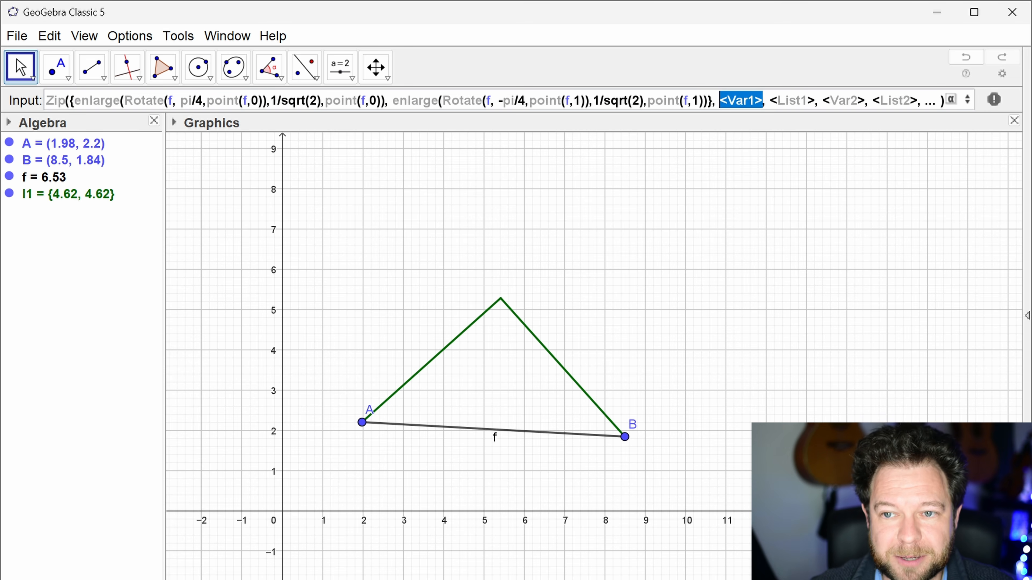
{"action": "type", "text": "f"}
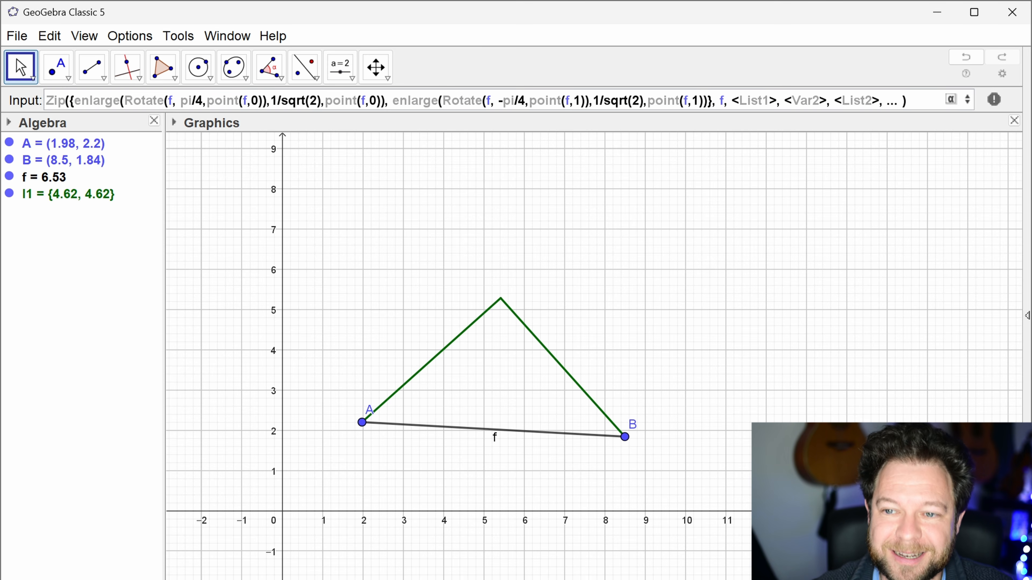
Step: Use l1 as the Zip command's list, remove the unused Var2 and List2 arguments, and create the next iteration
{"action": "key", "text": "Tab"}
{"action": "type", "text": "l1"}
{"action": "key", "text": "Delete"}
{"action": "key", "text": "Delete"}
{"action": "key", "text": "Delete"}
{"action": "key", "text": "Delete"}
{"action": "key", "text": "Delete"}
{"action": "key", "text": "Delete"}
{"action": "key", "text": "Delete"}
{"action": "key", "text": "Delete"}
{"action": "key", "text": "Delete"}
{"action": "key", "text": "Delete"}
{"action": "key", "text": "Delete"}
{"action": "key", "text": "Delete"}
{"action": "key", "text": "Delete"}
{"action": "key", "text": "Delete"}
{"action": "key", "text": "Delete"}
{"action": "key", "text": "Delete"}
{"action": "key", "text": "Delete"}
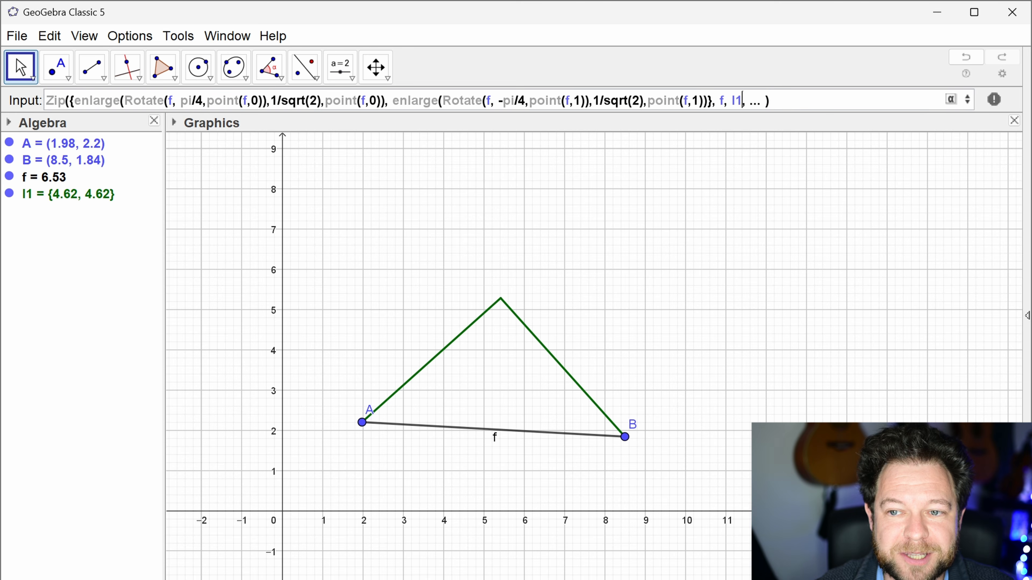
{"action": "key", "text": "Delete"}
{"action": "key", "text": "Delete"}
{"action": "key", "text": "Delete"}
{"action": "key", "text": "Delete"}
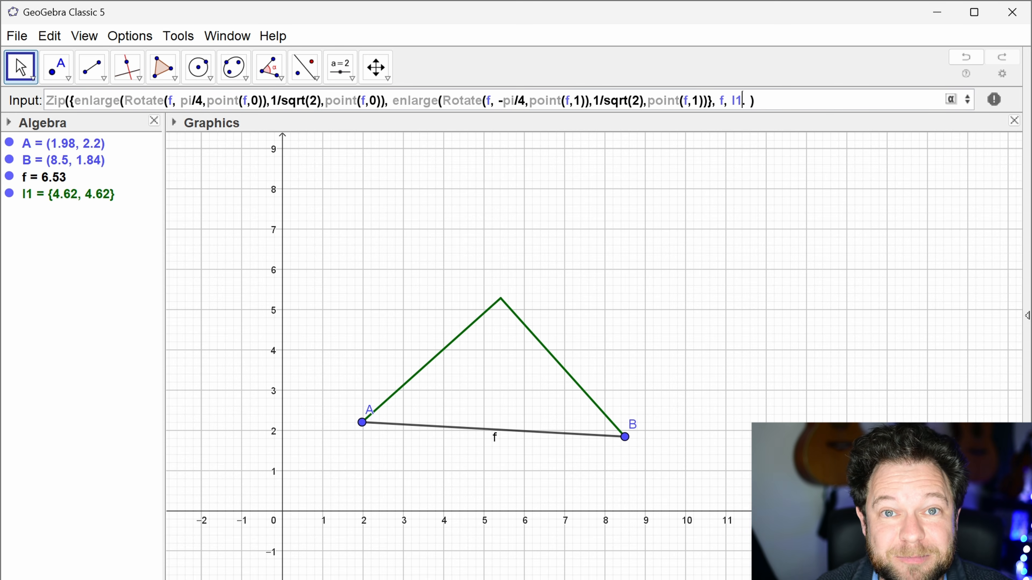
{"action": "key", "text": "Delete"}
{"action": "key", "text": "Delete"}
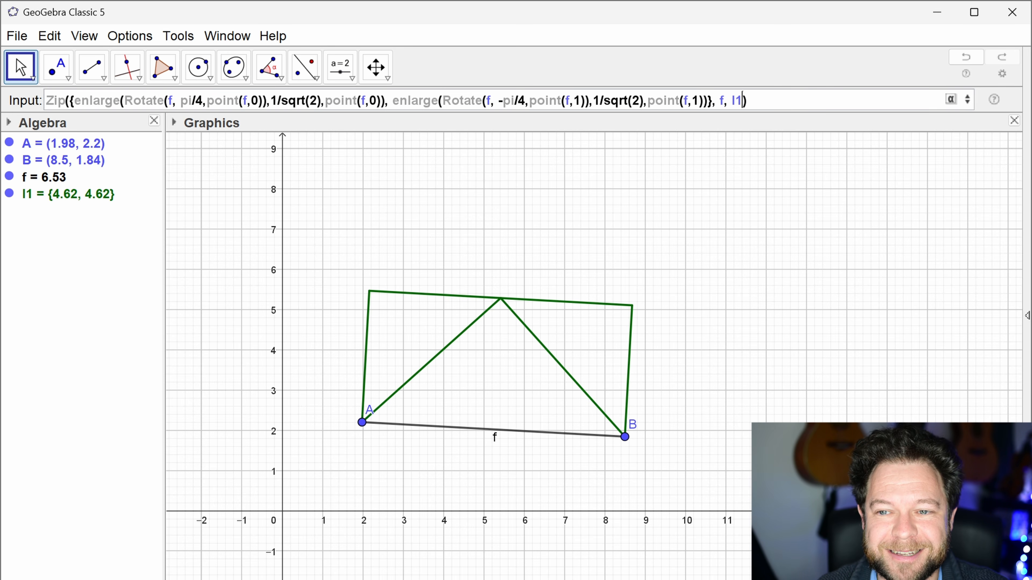
{"action": "key", "text": "Return"}
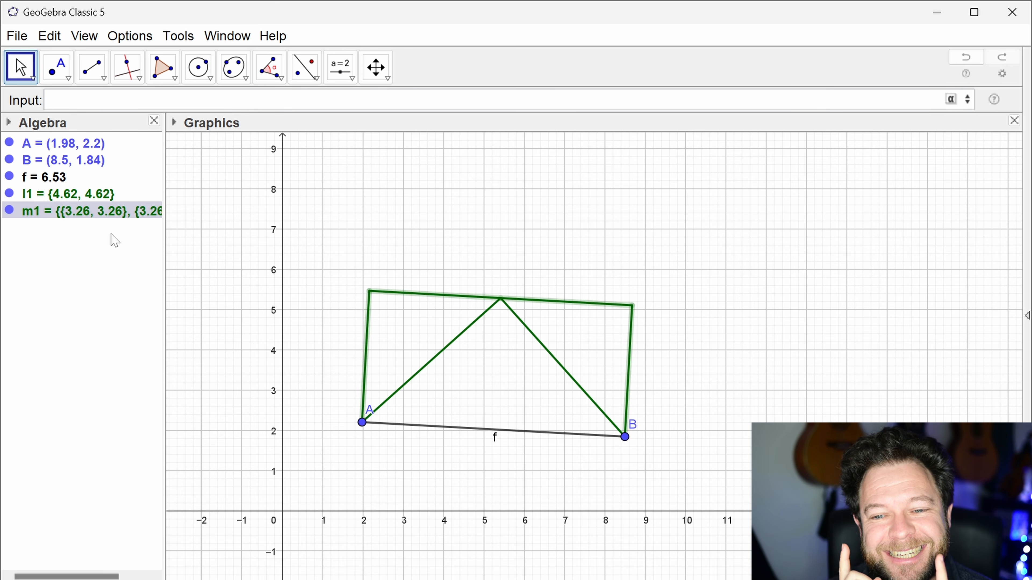
Step: Examine the definitions of lists m1 and l1, and discard the pasted list command
{"action": "double_click", "coordinate": [107, 214]}
{"action": "left_click_drag", "start_coordinate": [344, 302], "coordinate": [15, 297]}
{"action": "left_click_drag", "start_coordinate": [690, 276], "coordinate": [997, 274]}
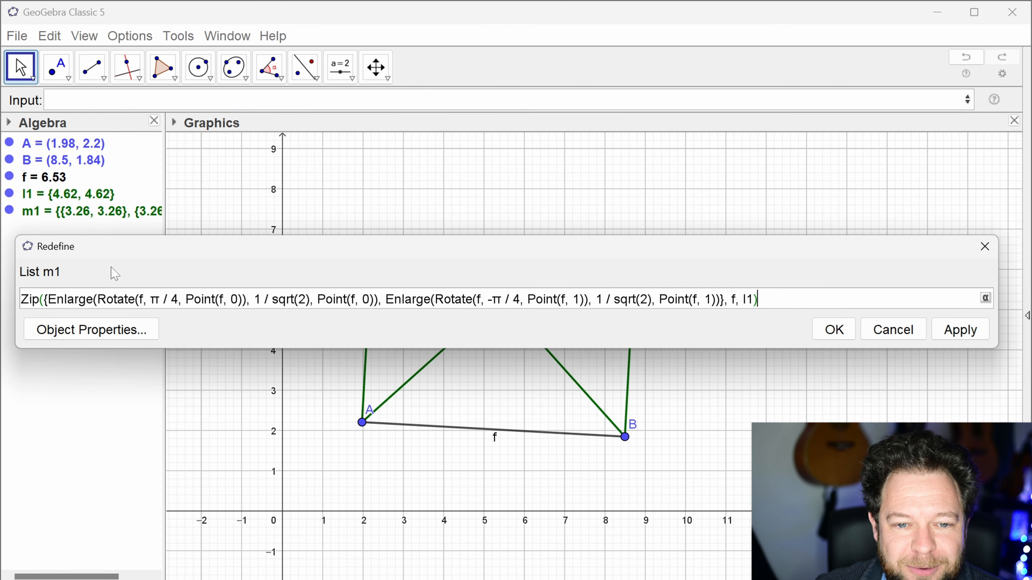
{"action": "key", "text": "Return"}
{"action": "double_click", "coordinate": [80, 195]}
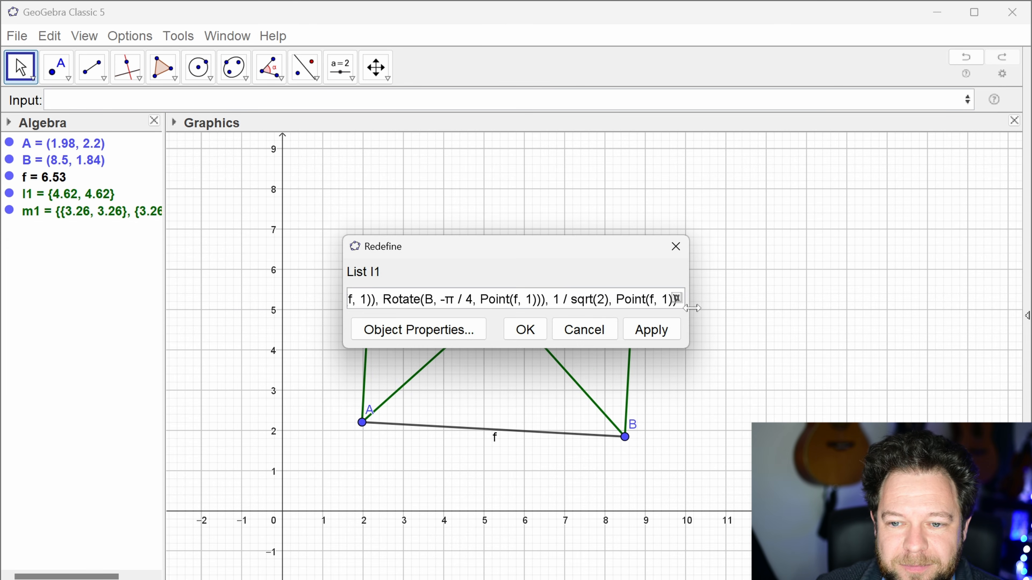
{"action": "key", "text": "Escape"}
{"action": "type", "text": "{enlarge(Rotate(f, pi/4,point(f,0)),1/sqrt(2),point(f,0)), enlarge(Rotate(f, -pi/4,point(f,1)),1/sqrt(2),point(f,1))}"}
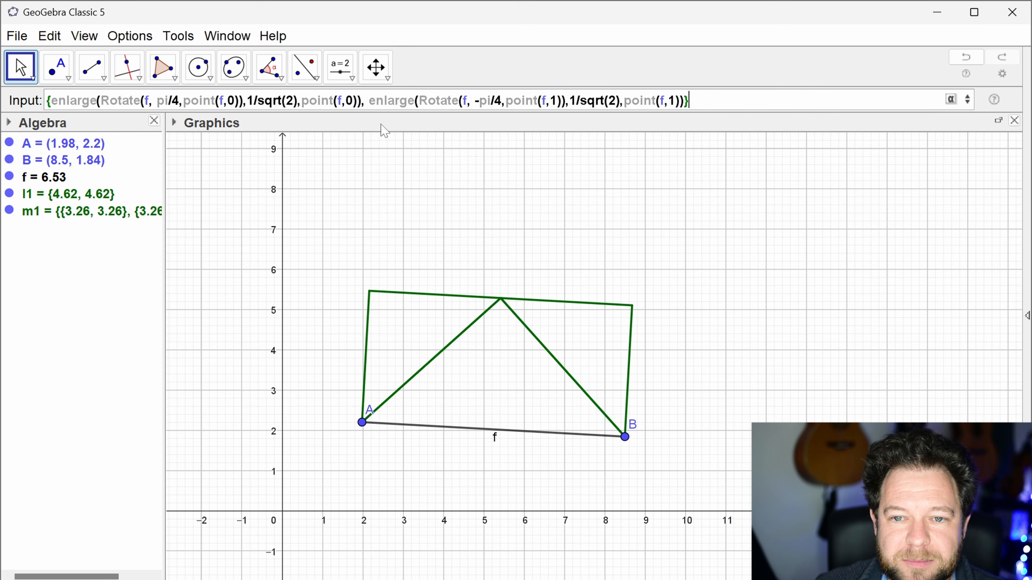
{"action": "key", "text": "Escape"}
Step: Open the definition of list m1 and add k as a second variable after l1 in the Zip command
{"action": "double_click", "coordinate": [118, 212]}
{"action": "left_click_drag", "start_coordinate": [337, 272], "coordinate": [61, 277]}
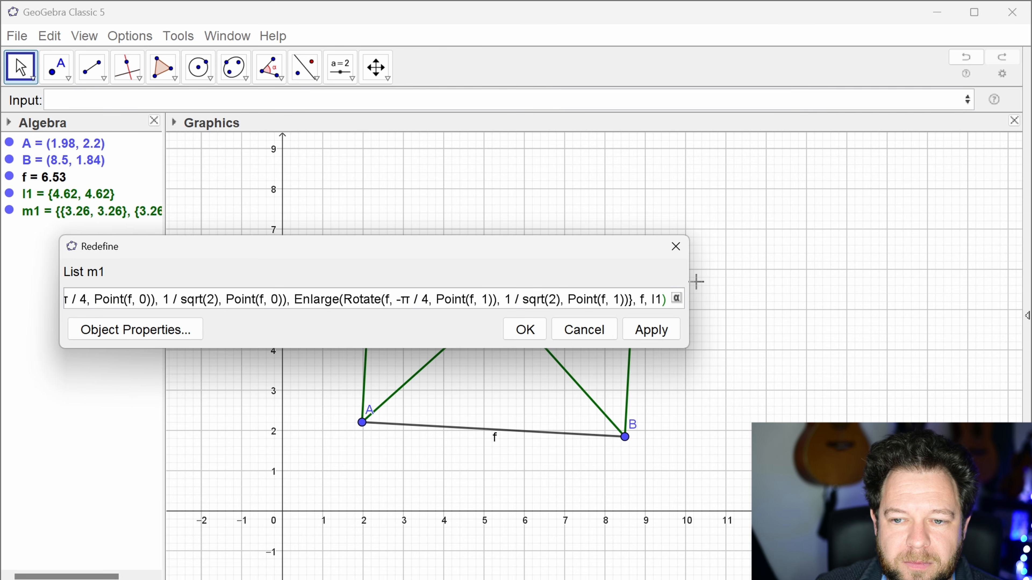
{"action": "left_click_drag", "start_coordinate": [690, 276], "coordinate": [1006, 272]}
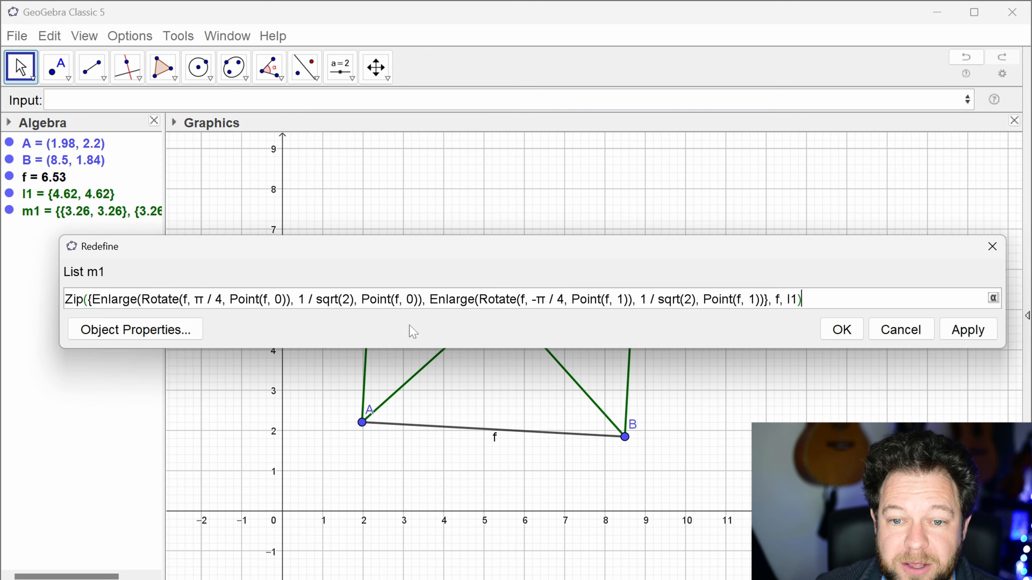
{"action": "double_click", "coordinate": [396, 299]}
{"action": "left_click", "coordinate": [807, 299]}
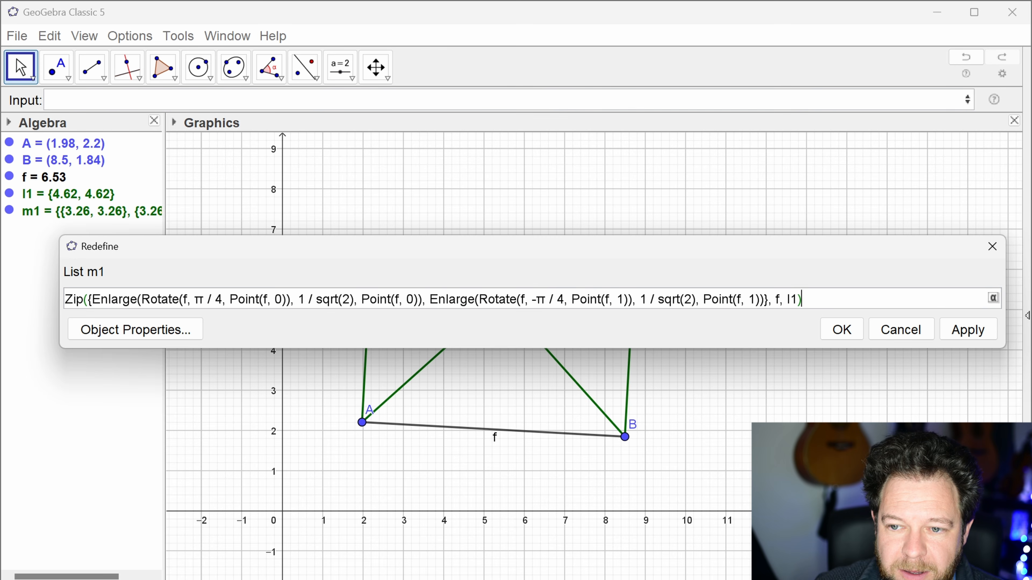
{"action": "type", "text": ",k"}
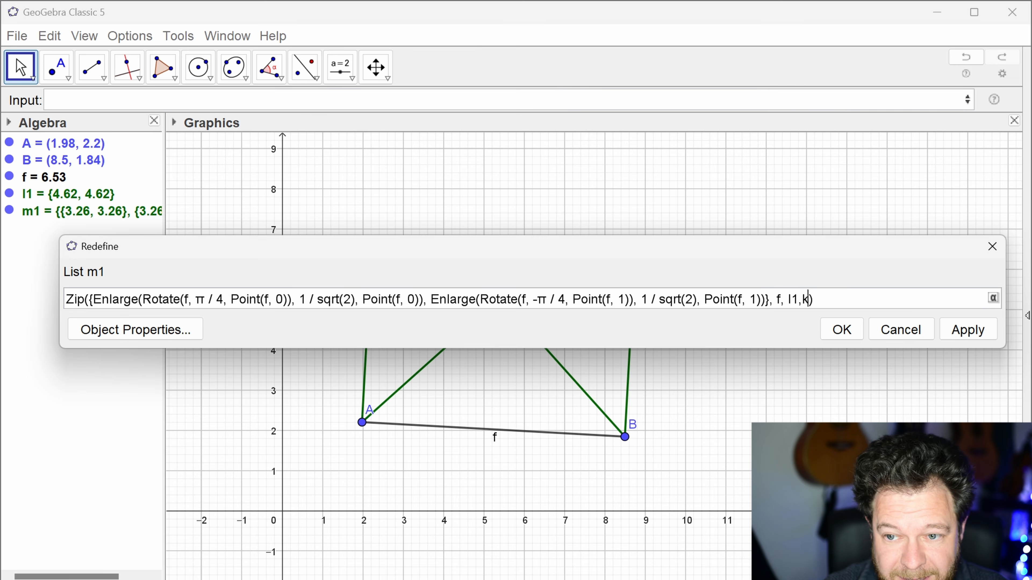
{"action": "type", "text": ","}
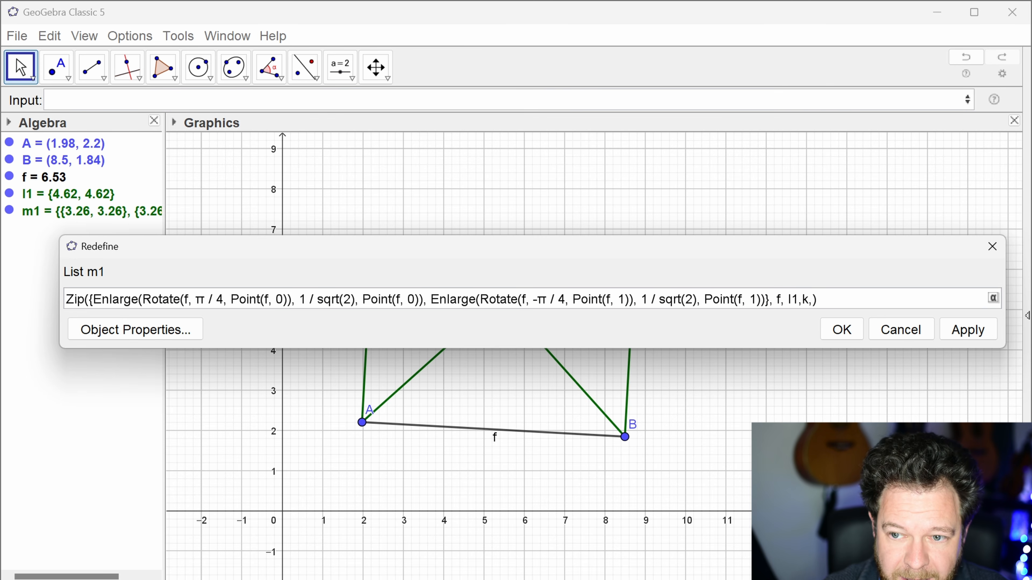
{"action": "type", "text": "sequ"}
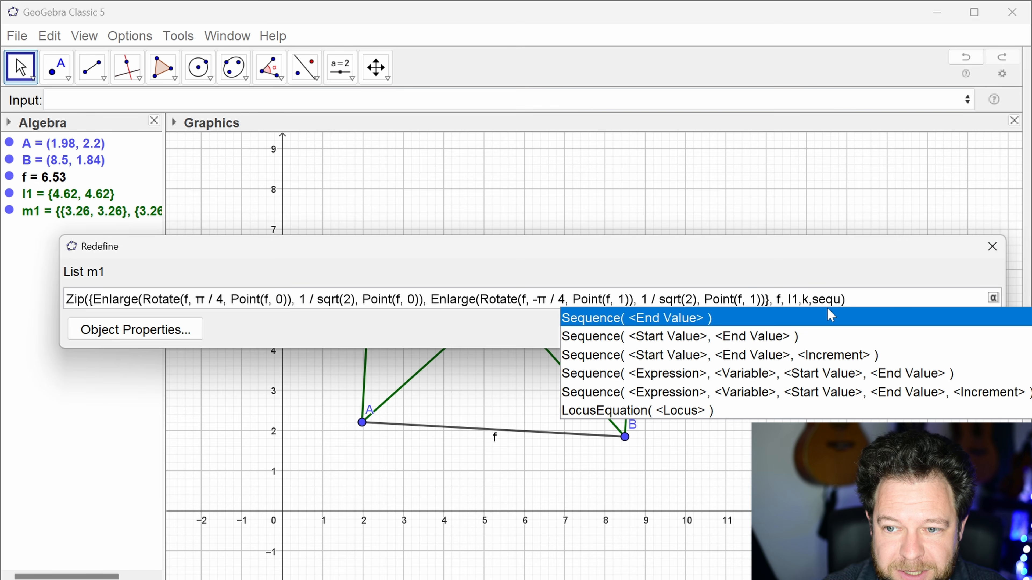
{"action": "type", "text": "ence("}
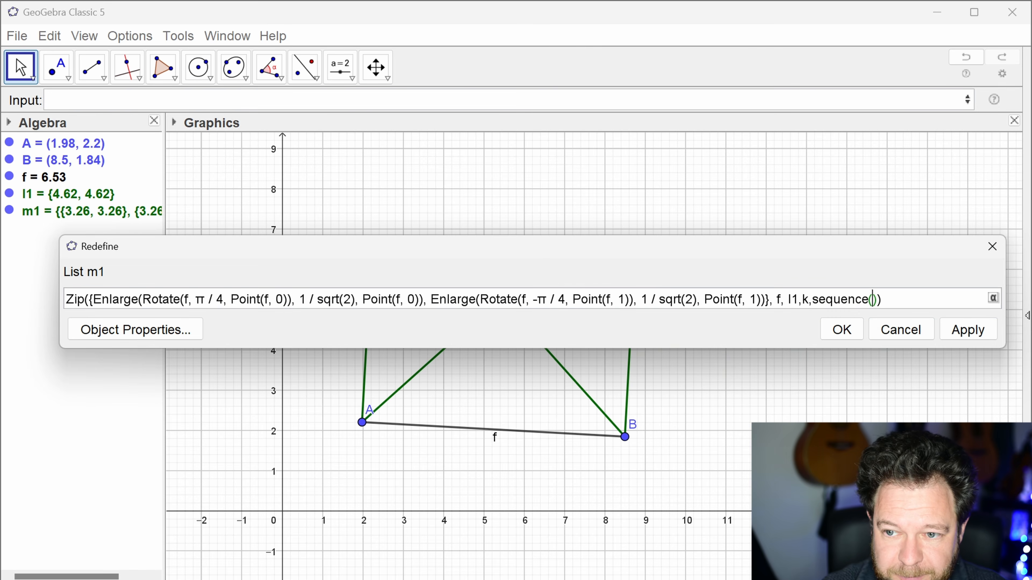
{"action": "type", "text": "(-1)^"}
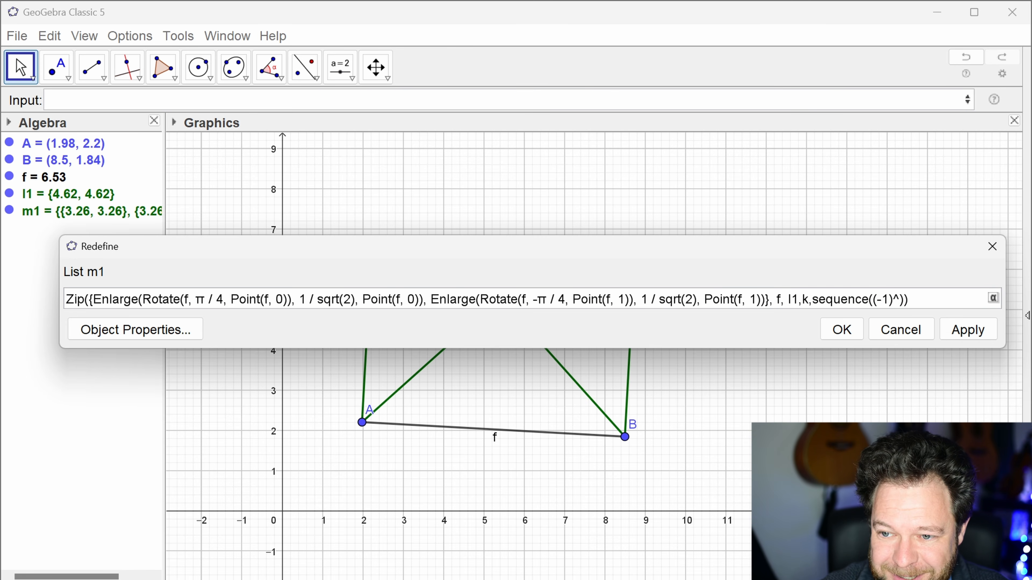
{"action": "type", "text": "p,p"}
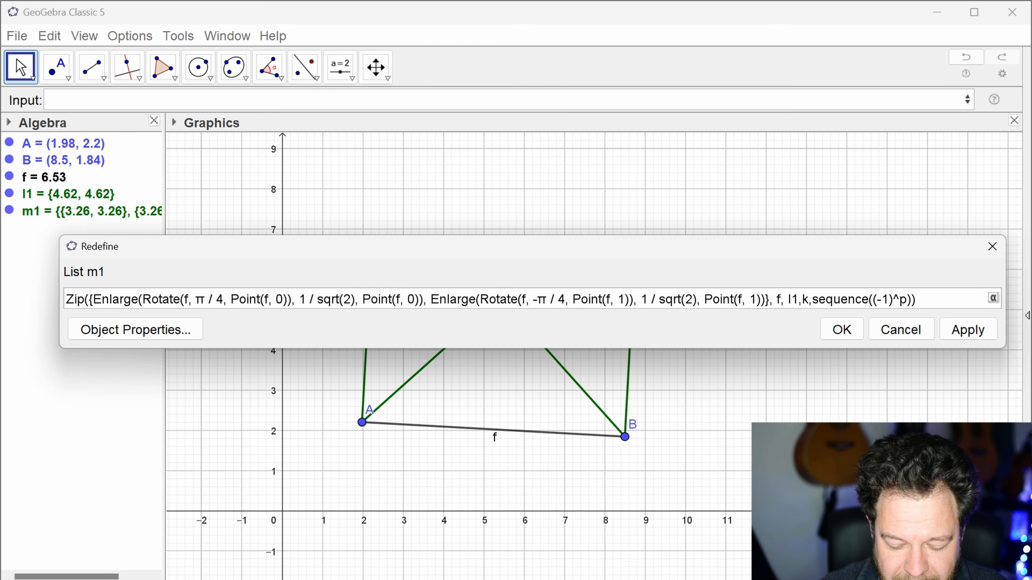
{"action": "type", "text": ","}
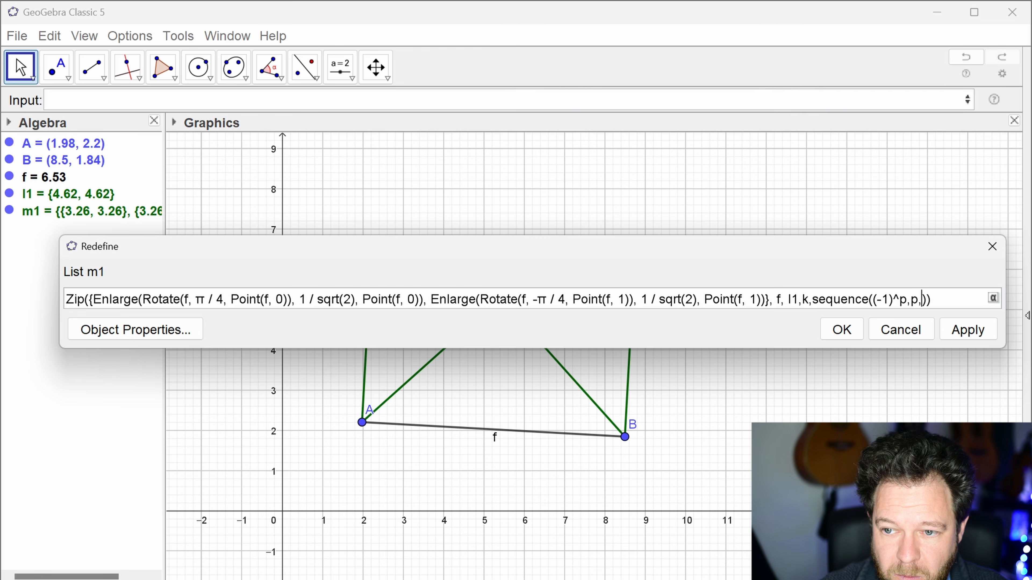
Step: Run the sequence from 1 to length(l1) and apply the new definition of list m1
{"action": "type", "text": "1"}
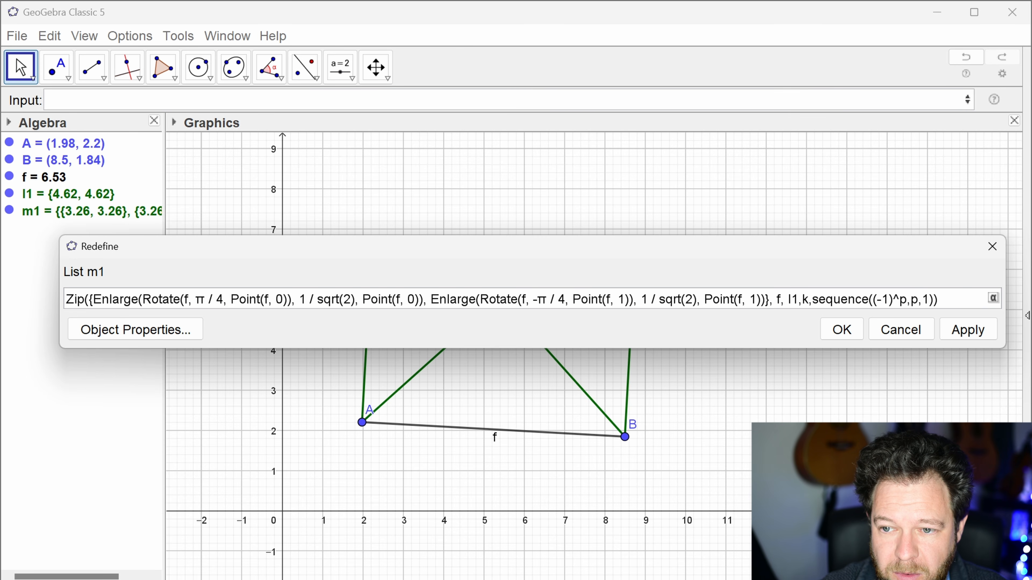
{"action": "type", "text": ","}
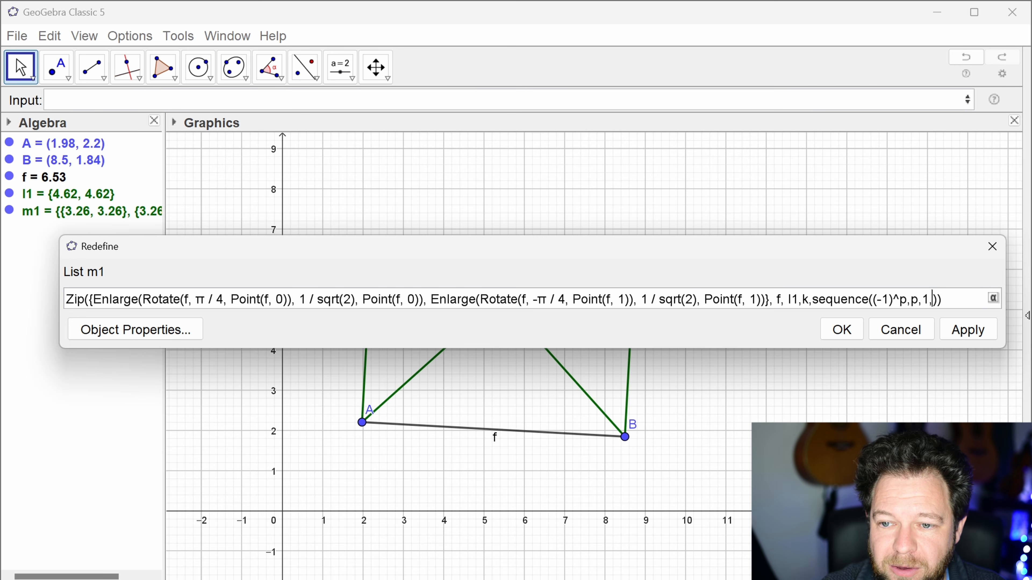
{"action": "type", "text": "length"}
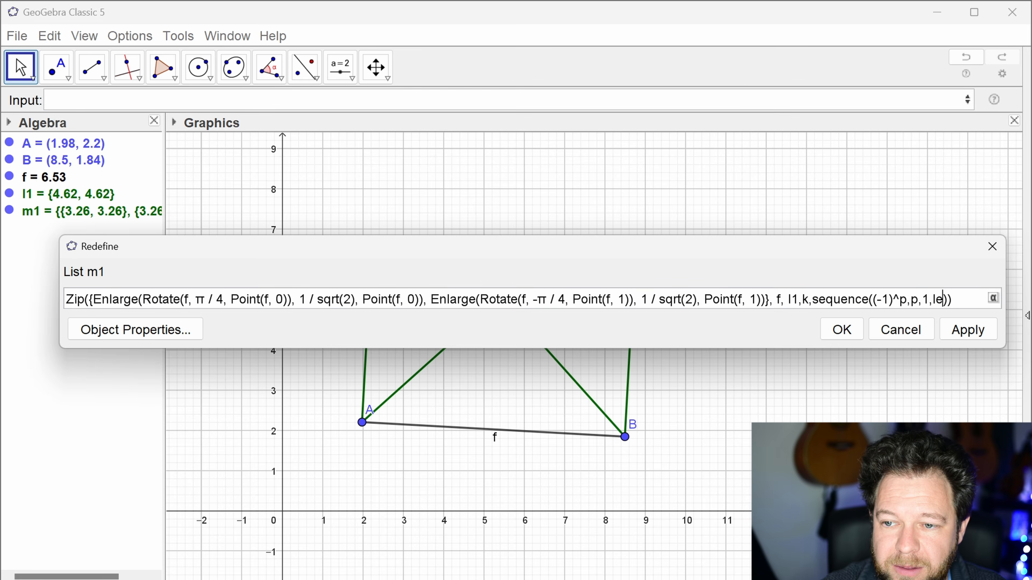
{"action": "type", "text": "(l1"}
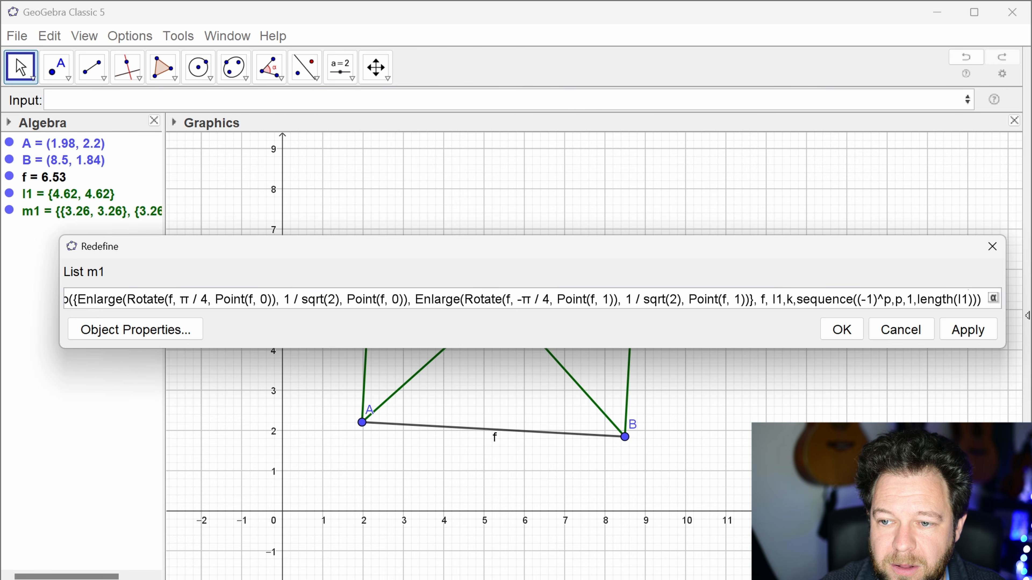
{"action": "key", "text": "Right"}
{"action": "key", "text": "Right"}
{"action": "key", "text": "Right"}
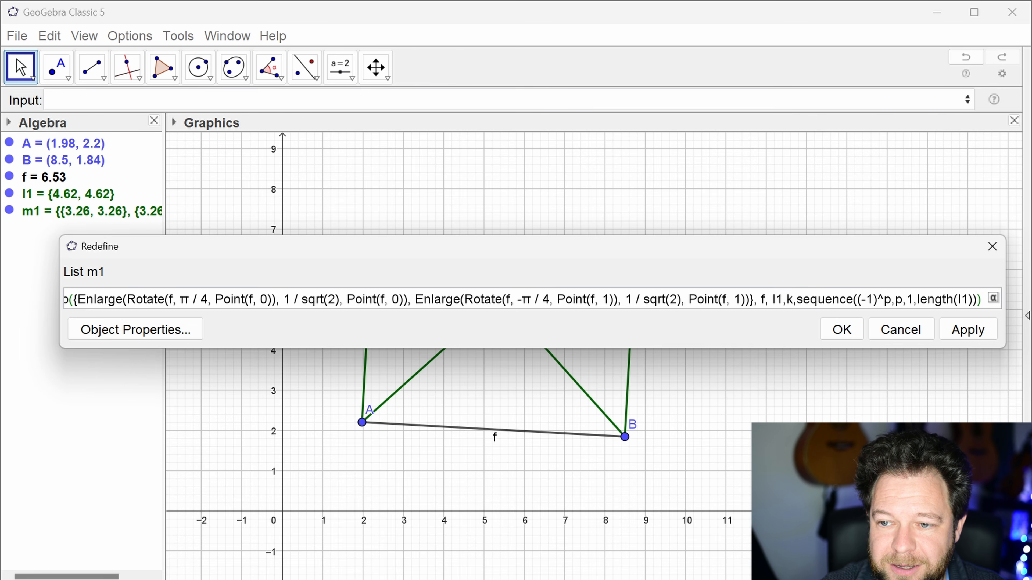
{"action": "type", "text": ")"}
{"action": "key", "text": "BackSpace"}
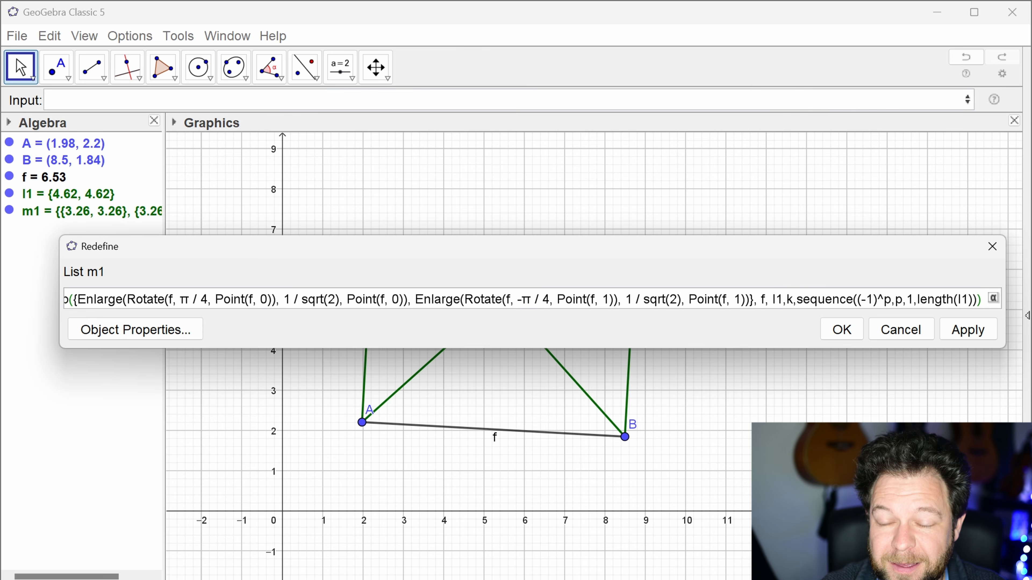
{"action": "key", "text": "Return"}
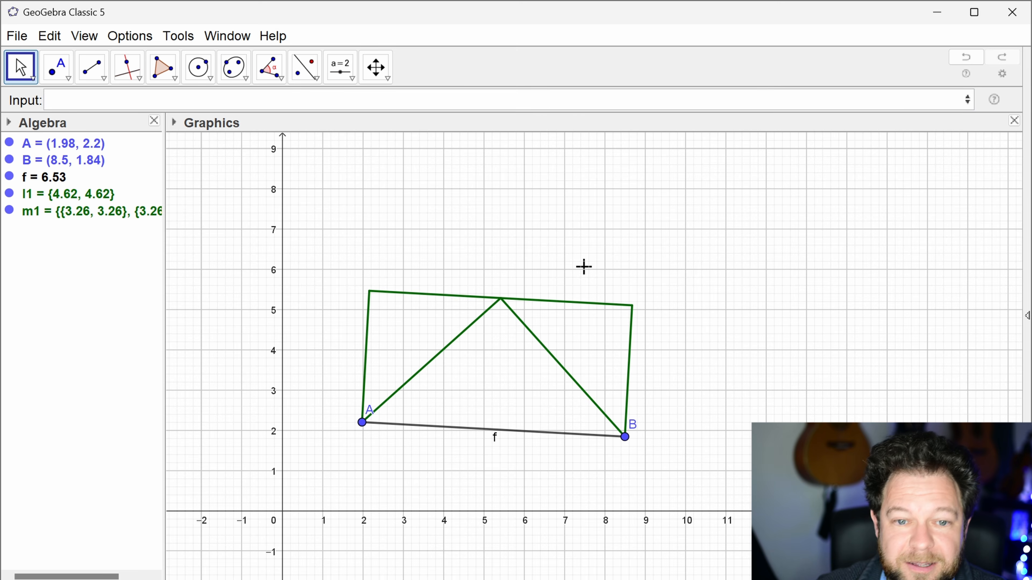
Step: Reopen the definition of list m1 and change the first rotation angle to -k*π / 4
{"action": "double_click", "coordinate": [124, 220]}
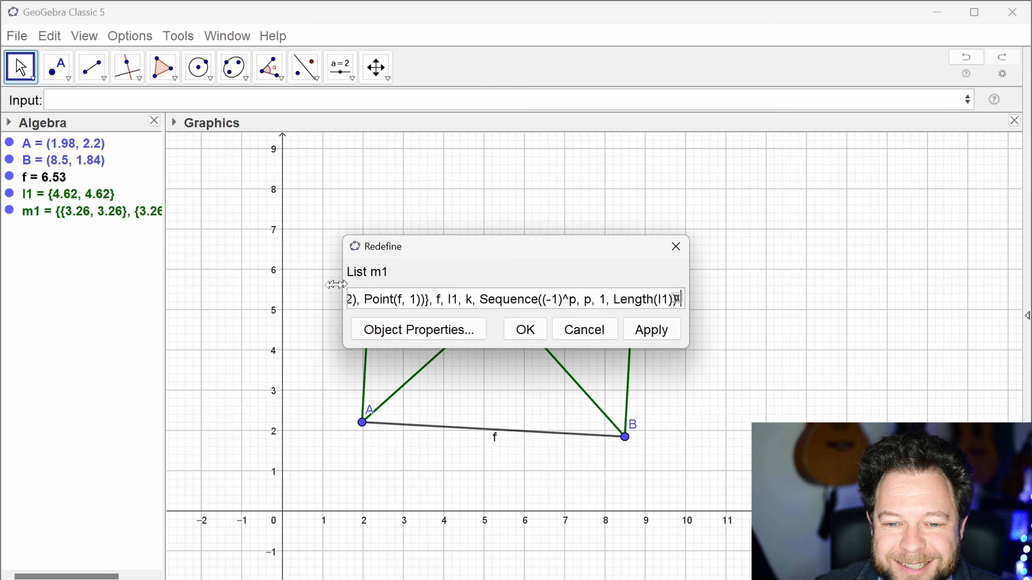
{"action": "left_click_drag", "start_coordinate": [342, 285], "coordinate": [38, 285]}
{"action": "left_click_drag", "start_coordinate": [686, 295], "coordinate": [1014, 282]}
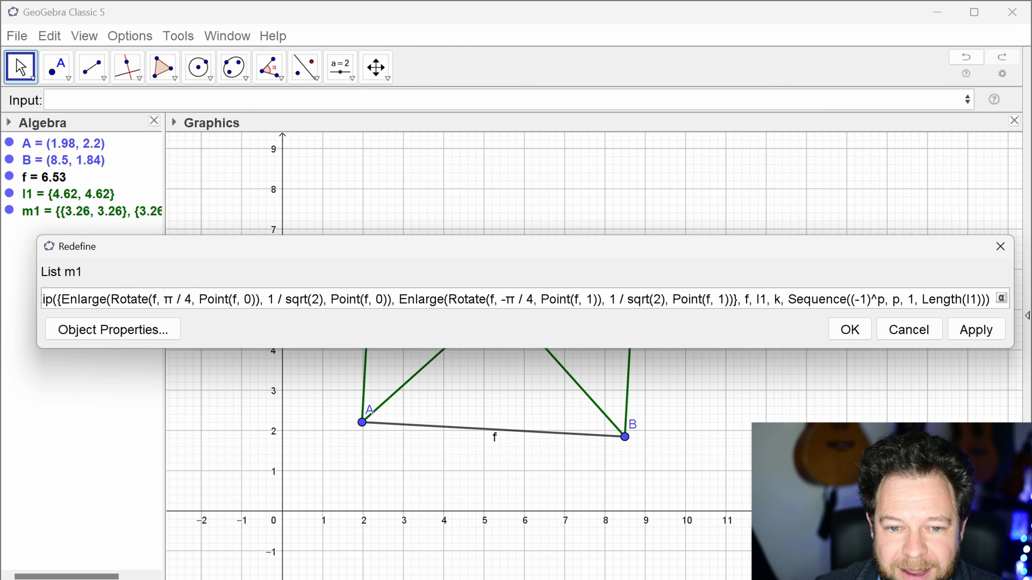
{"action": "type", "text": "k*"}
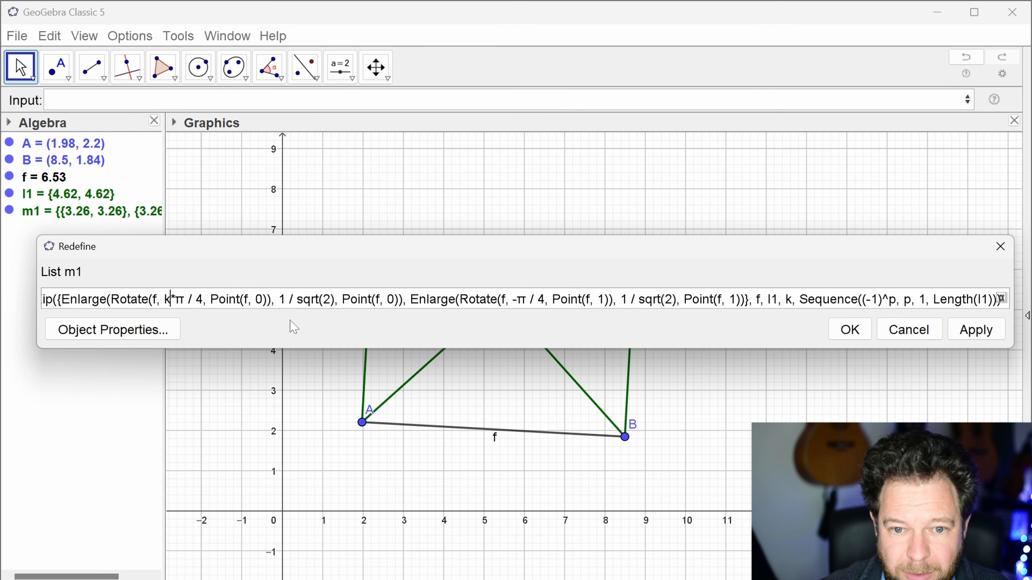
{"action": "type", "text": "-"}
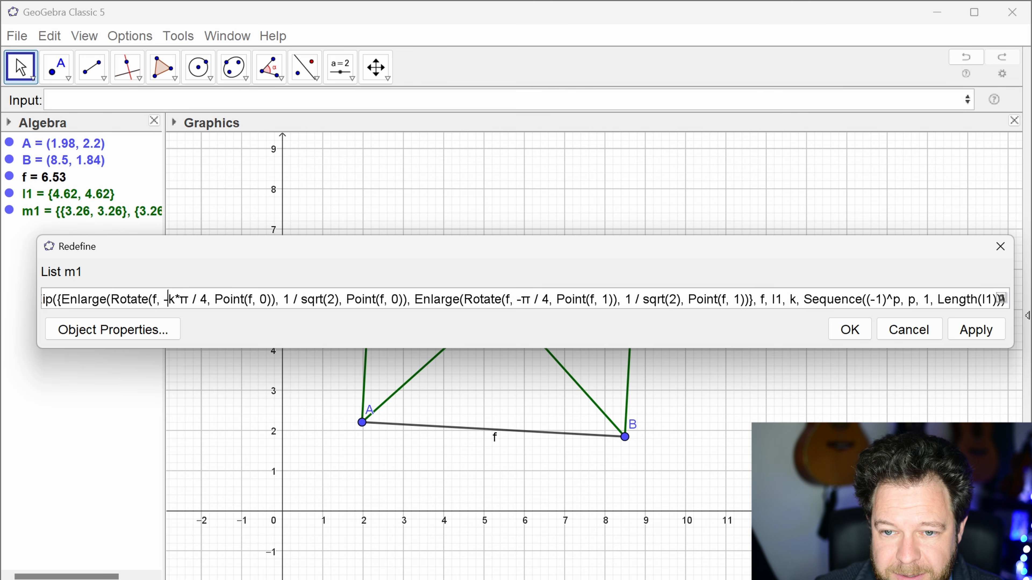
Step: Change the second rotation angle in m1 to k*π / 4 and apply the definition
{"action": "key", "text": "BackSpace"}
{"action": "type", "text": "j*"}
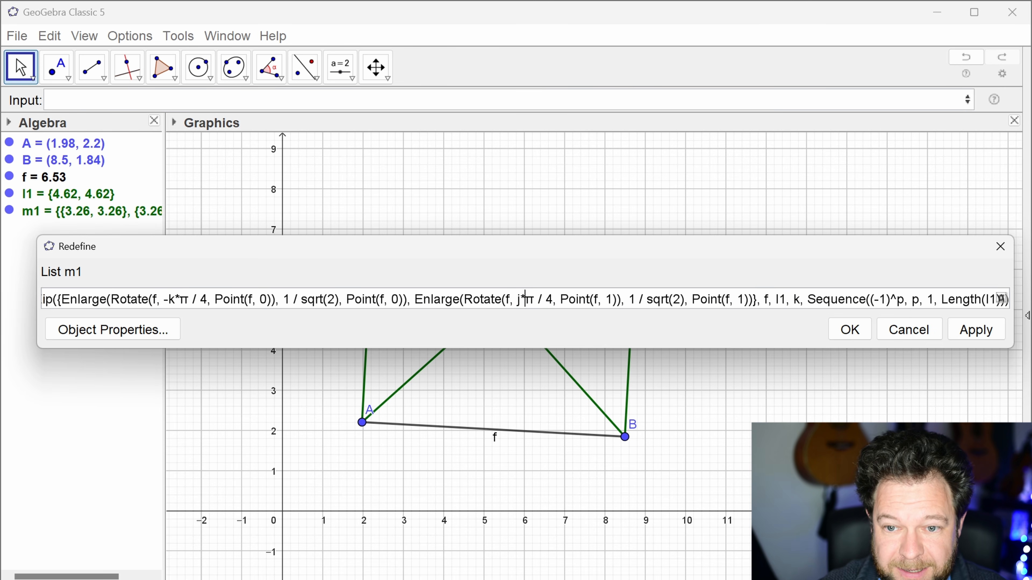
{"action": "key", "text": "BackSpace"}
{"action": "key", "text": "BackSpace"}
{"action": "type", "text": "K"}
{"action": "key", "text": "BackSpace"}
{"action": "type", "text": "j"}
{"action": "key", "text": "BackSpace"}
{"action": "type", "text": "k*"}
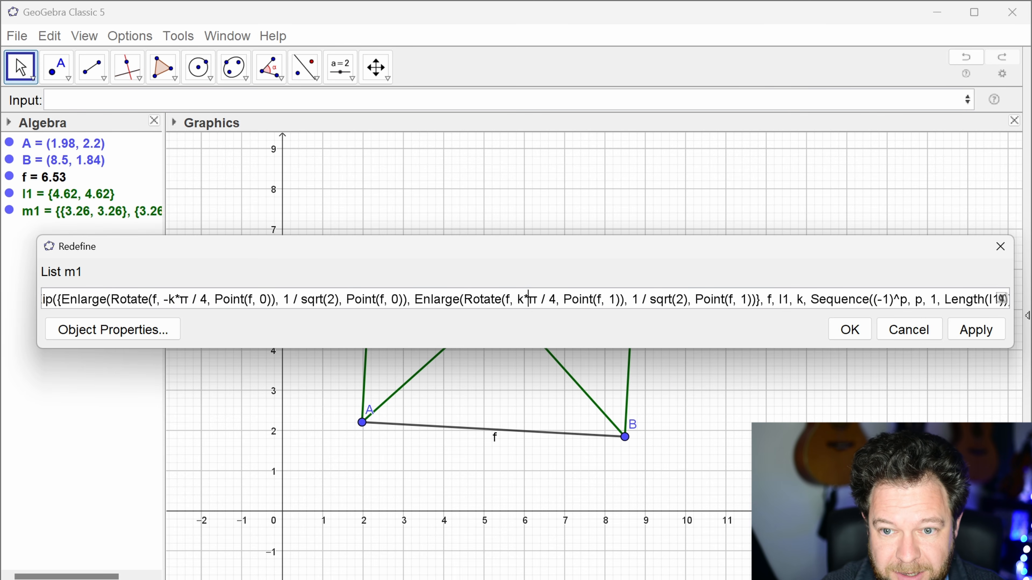
{"action": "key", "text": "Return"}
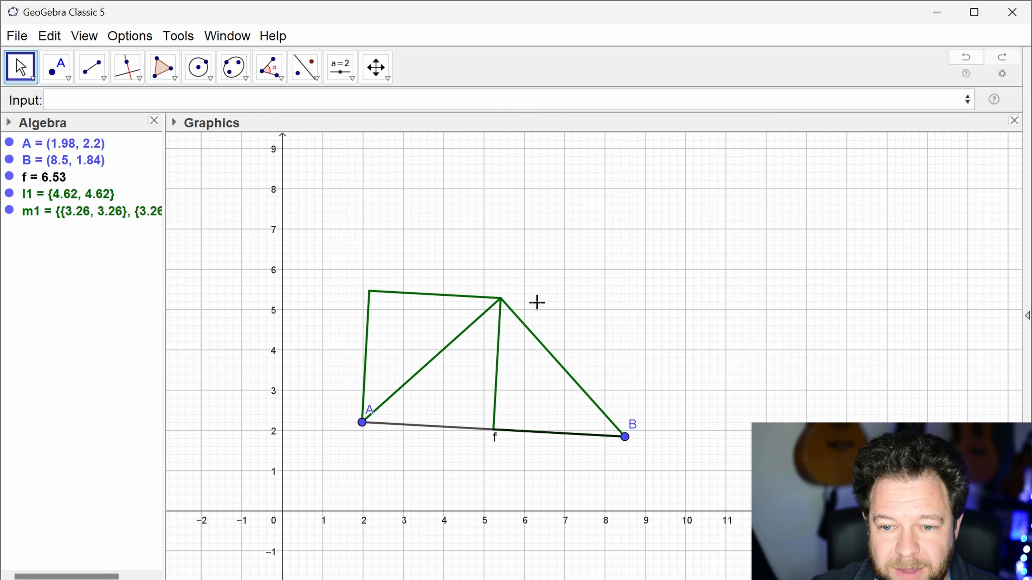
Step: Hide segment f and list l1, leaving list m1 displayed in the graphics view
{"action": "left_click", "coordinate": [9, 176]}
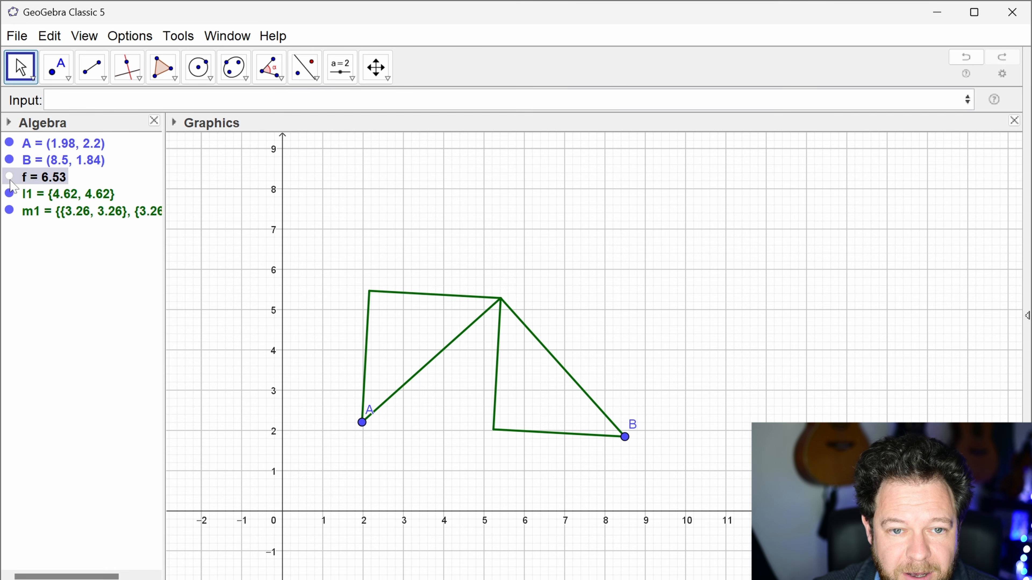
{"action": "left_click", "coordinate": [9, 210]}
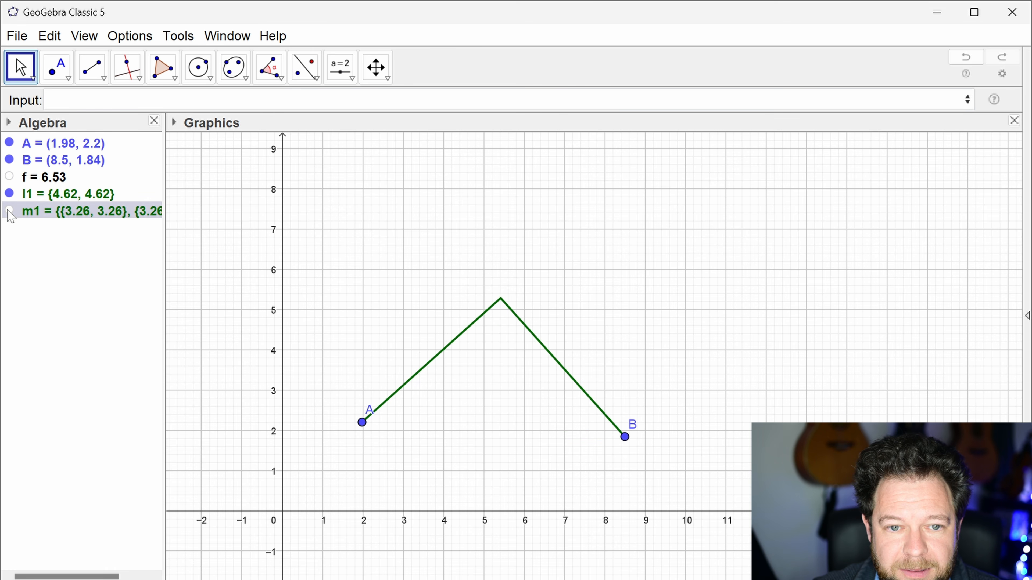
{"action": "left_click", "coordinate": [9, 211]}
{"action": "left_click", "coordinate": [9, 194]}
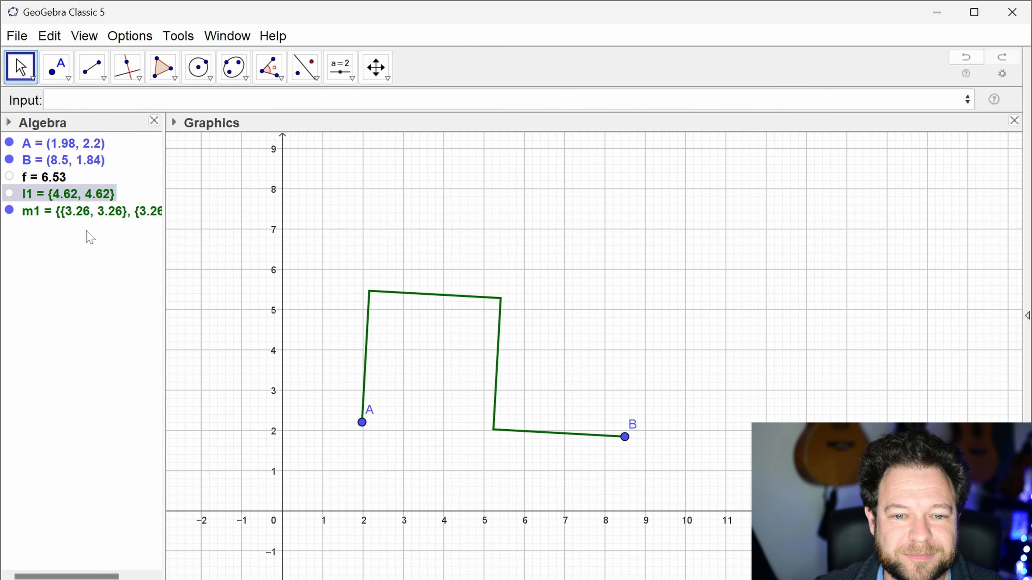
Step: Wrap the entire Zip expression defining list m1 in a Flatten command and apply it
{"action": "double_click", "coordinate": [92, 214]}
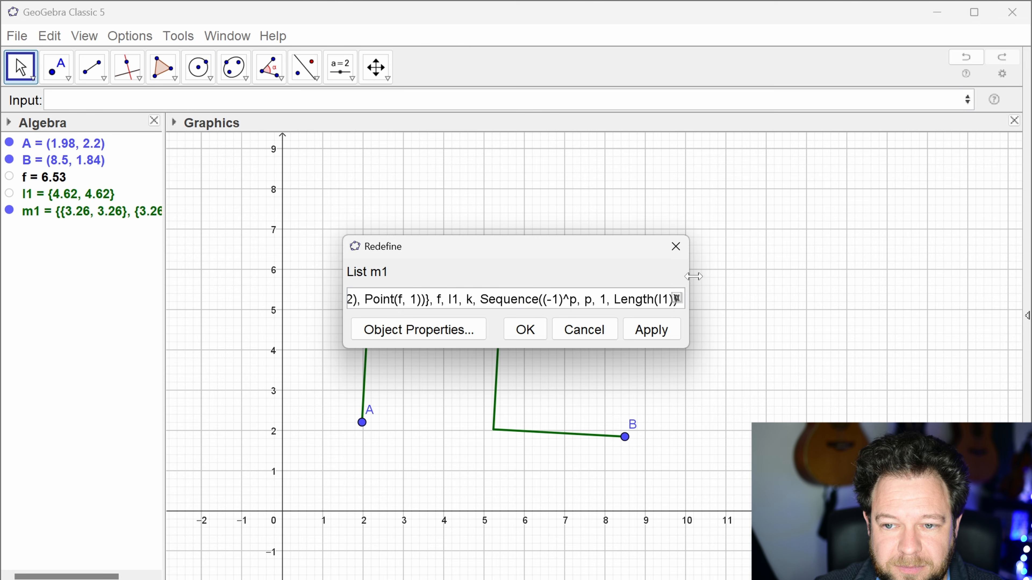
{"action": "left_click_drag", "start_coordinate": [687, 276], "coordinate": [868, 277]}
{"action": "left_click_drag", "start_coordinate": [344, 281], "coordinate": [103, 281]}
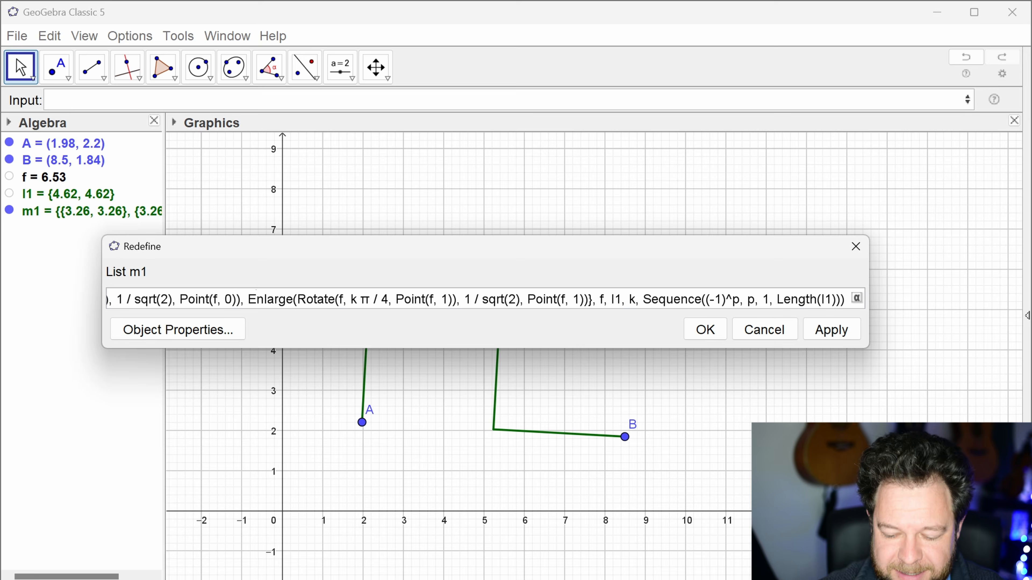
{"action": "key", "text": "Home"}
{"action": "key", "text": "Escape"}
{"action": "type", "text": "Flatten("}
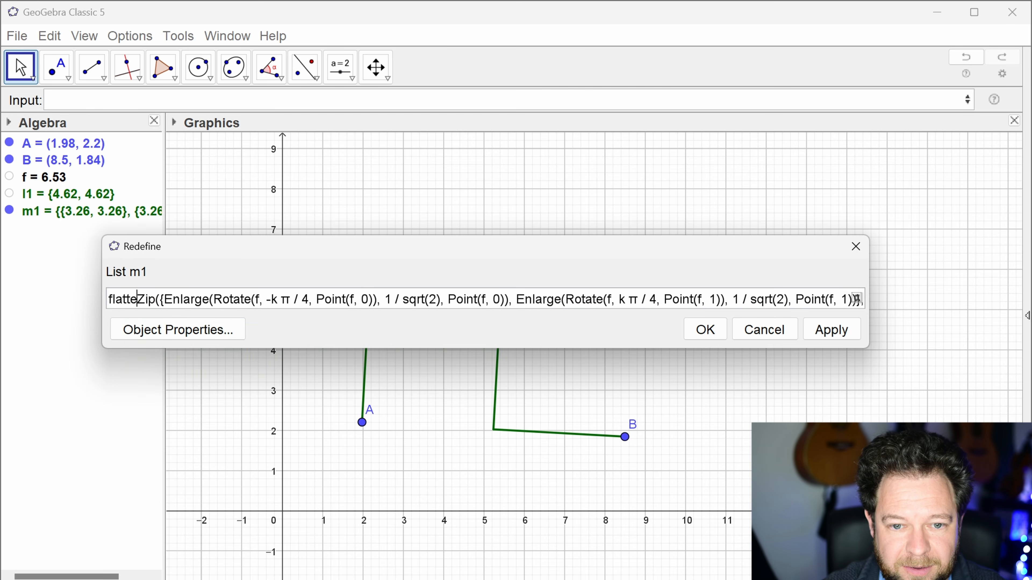
{"action": "key", "text": "End"}
{"action": "type", "text": ")"}
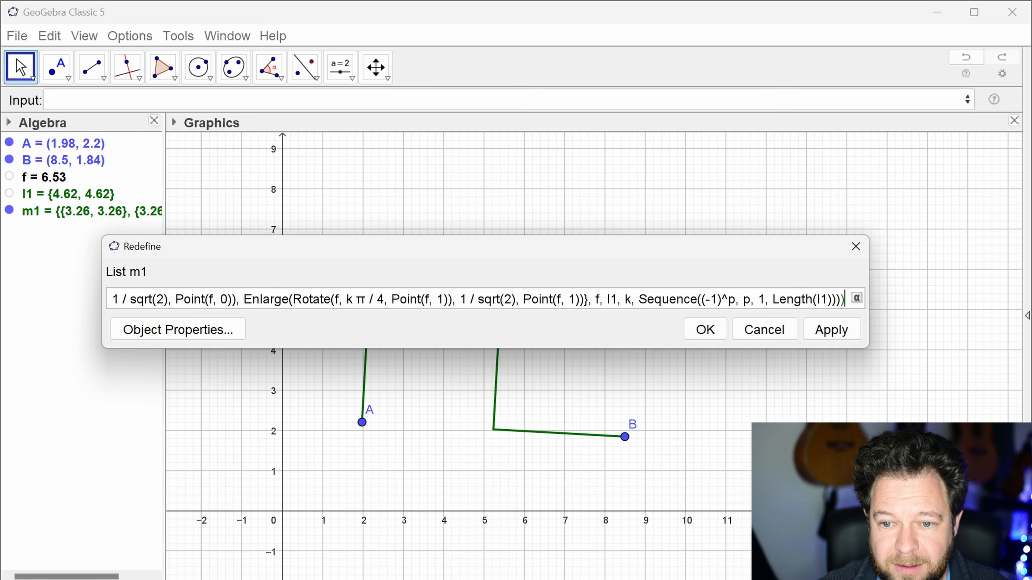
{"action": "key", "text": "Return"}
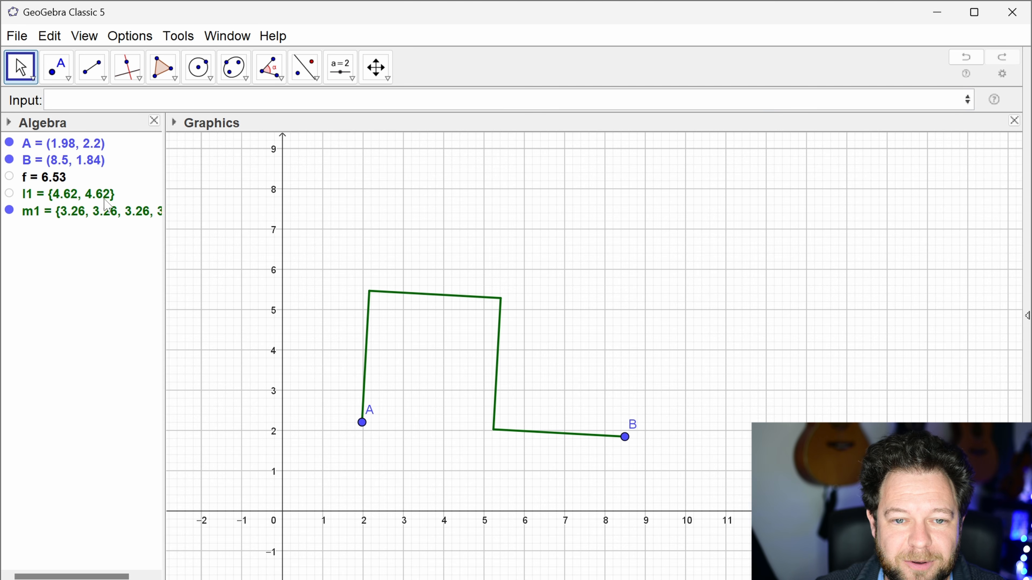
Step: Compare lists l1 and m1, widening the Algebra view to show all of m1's values
{"action": "left_click", "coordinate": [87, 198]}
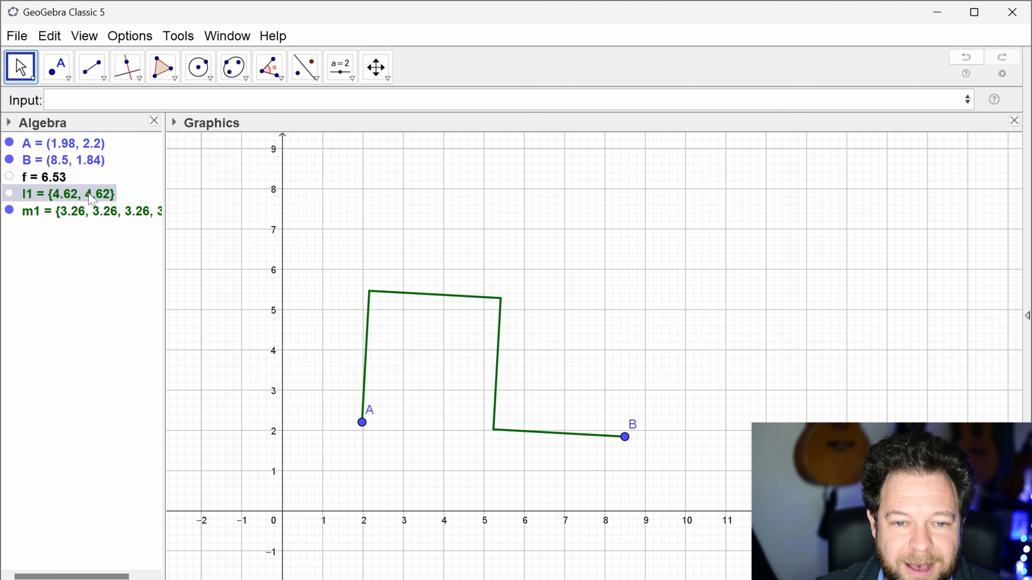
{"action": "left_click", "coordinate": [96, 214]}
{"action": "left_click_drag", "start_coordinate": [164, 243], "coordinate": [208, 244]}
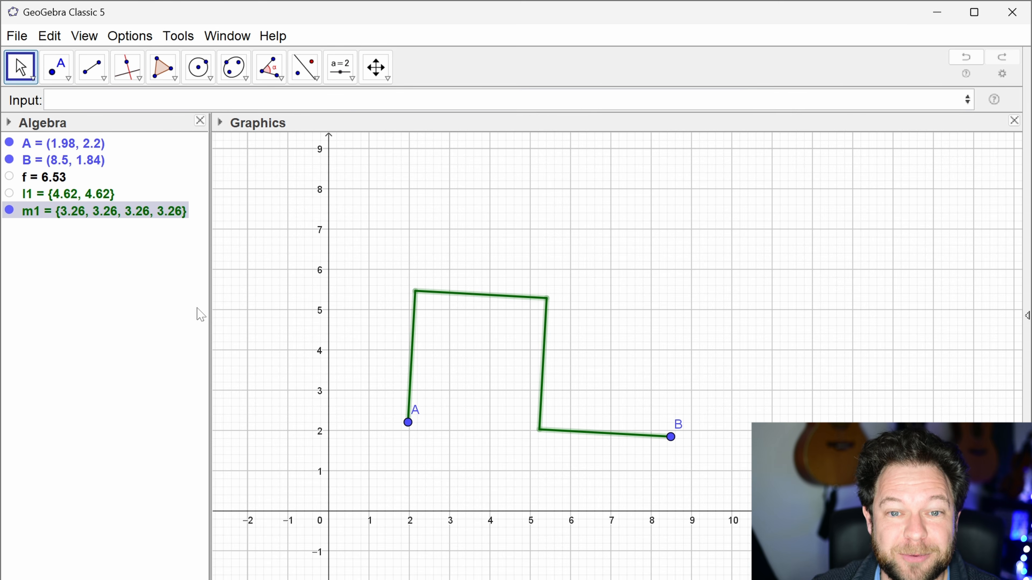
Step: Copy the full definition of list m1 and use it as the function of a new Iteration command
{"action": "double_click", "coordinate": [146, 211]}
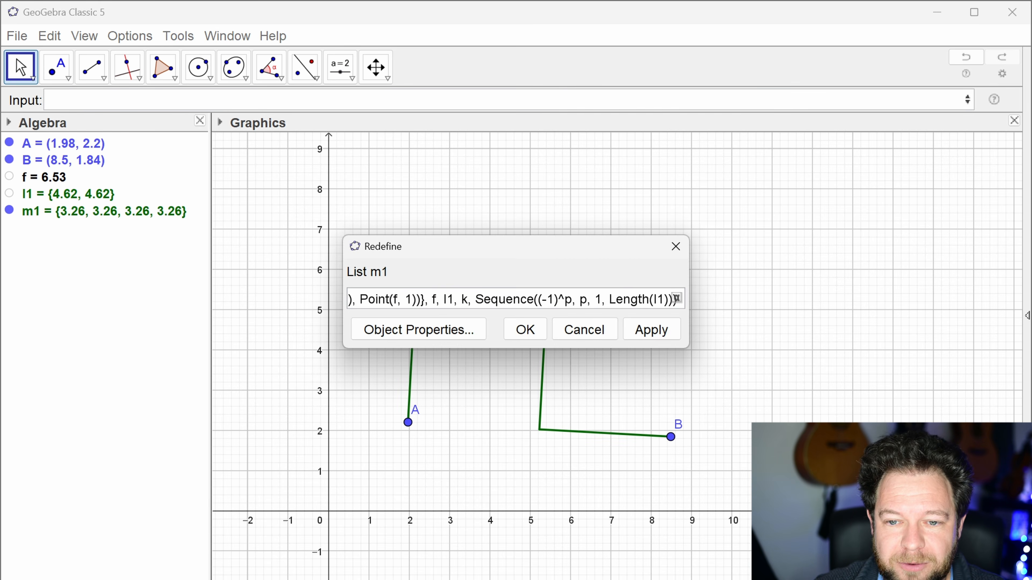
{"action": "key", "text": "ctrl+a"}
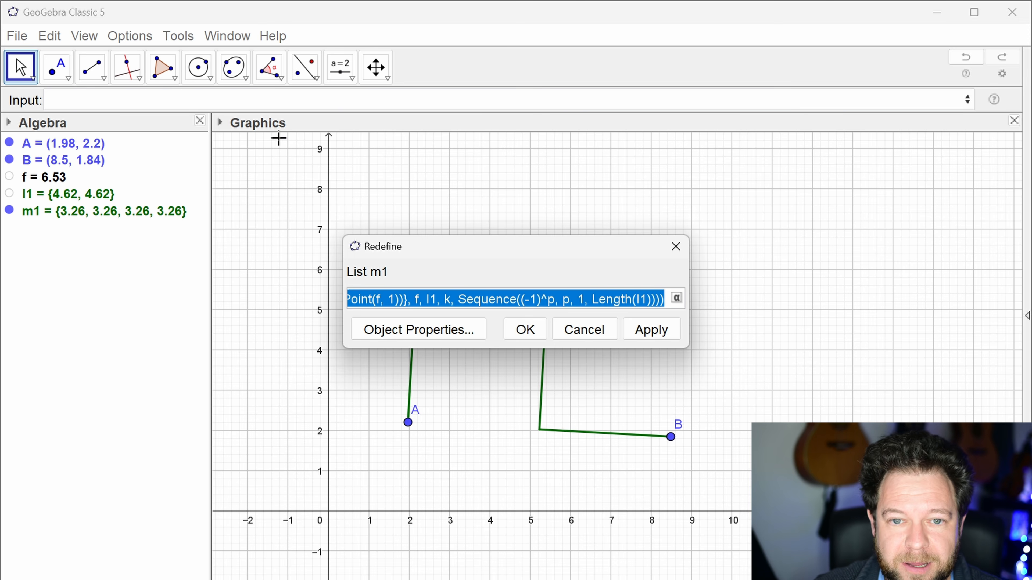
{"action": "left_click", "coordinate": [230, 100]}
{"action": "type", "text": "iteration"}
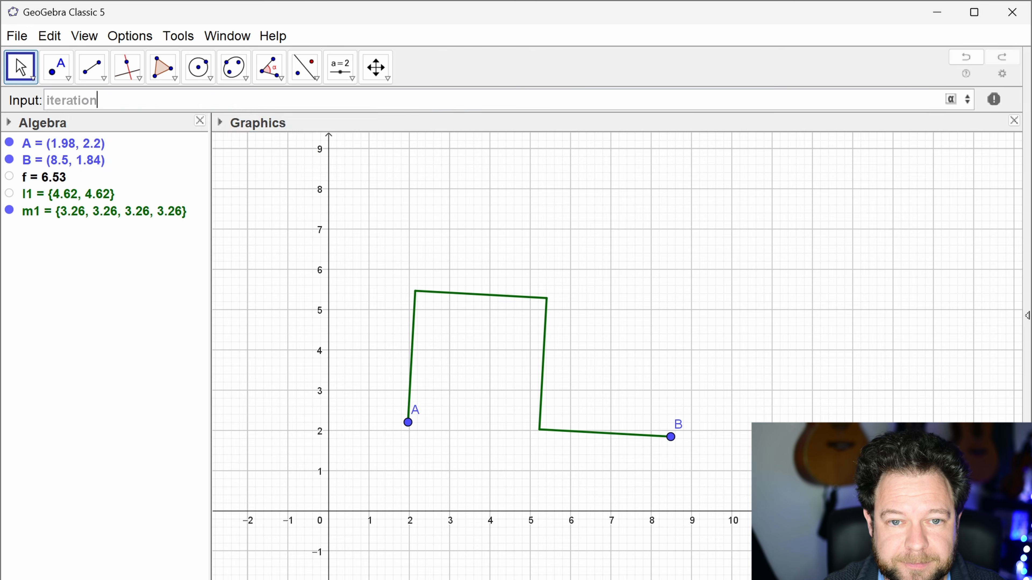
{"action": "key", "text": "Return"}
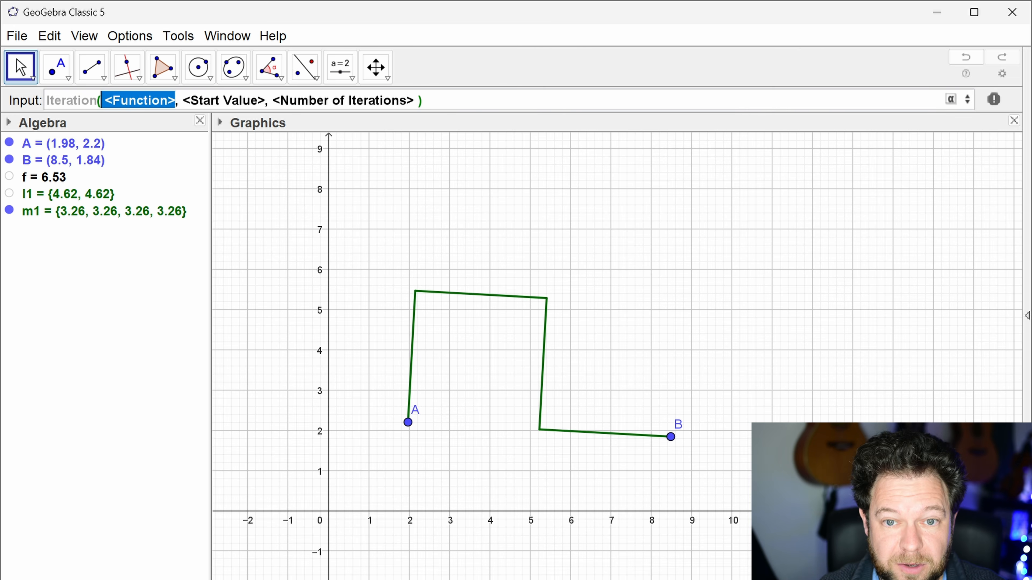
{"action": "key", "text": "ctrl+v"}
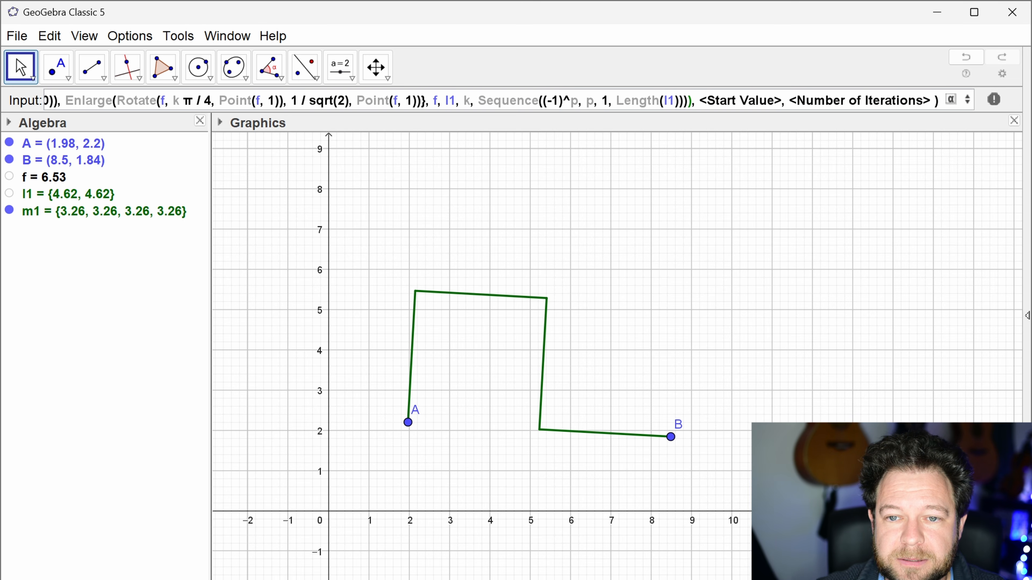
Step: Replace both l1 references in the Iteration function with fs, and enter fs as the iteration variable
{"action": "double_click", "coordinate": [451, 101]}
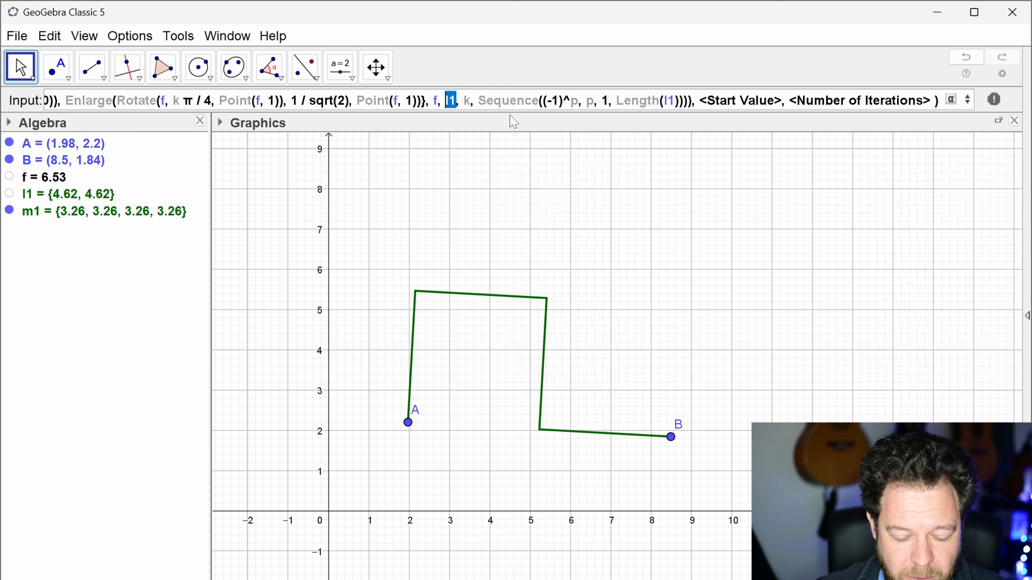
{"action": "type", "text": "fs"}
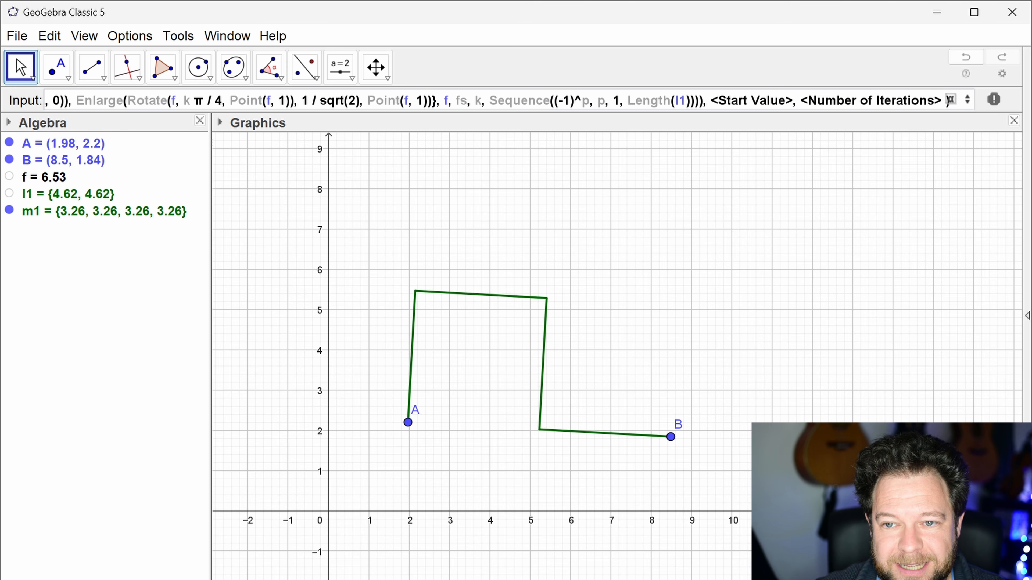
{"action": "double_click", "coordinate": [680, 101]}
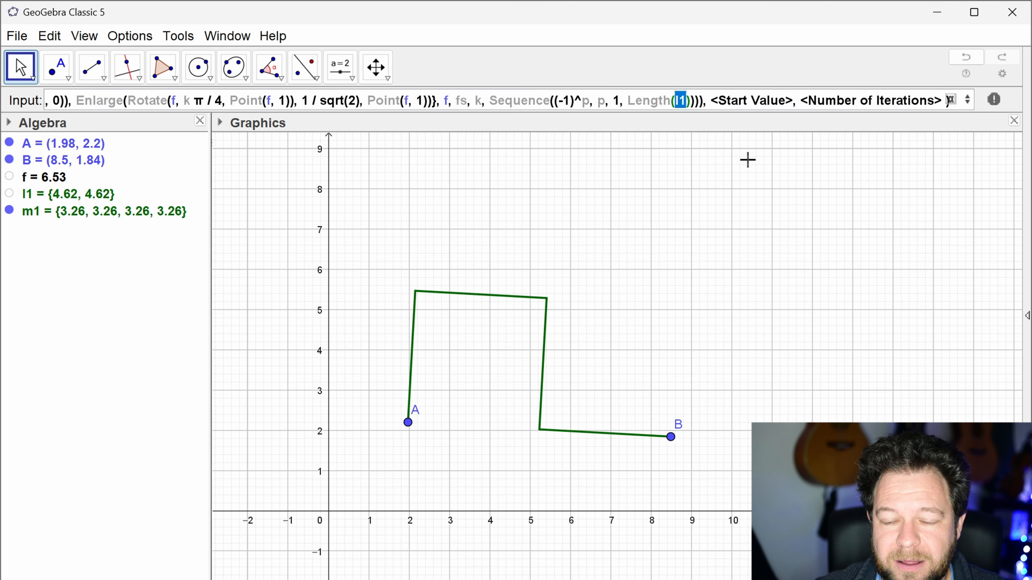
{"action": "type", "text": "fs"}
{"action": "key", "text": "Tab"}
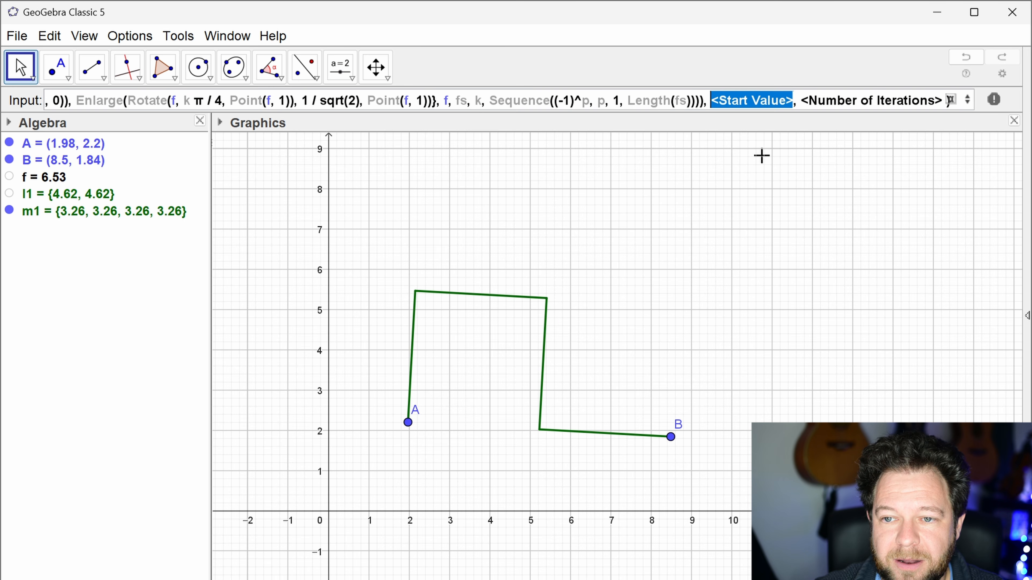
{"action": "type", "text": "fs"}
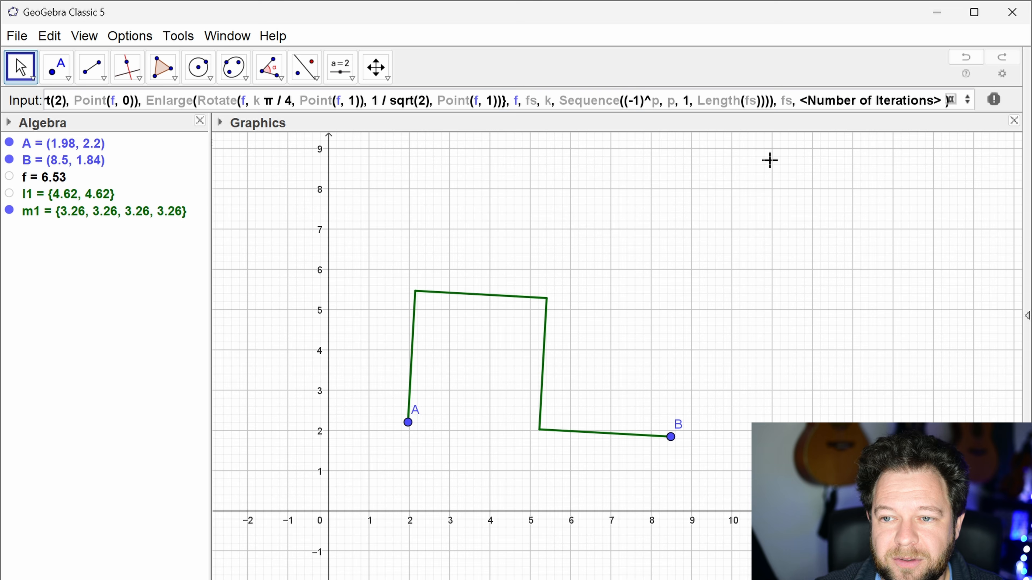
Step: Clear the number-of-iterations placeholder and add a comma before the closing bracket to make room for a start value
{"action": "key", "text": "Tab"}
{"action": "key", "text": "BackSpace"}
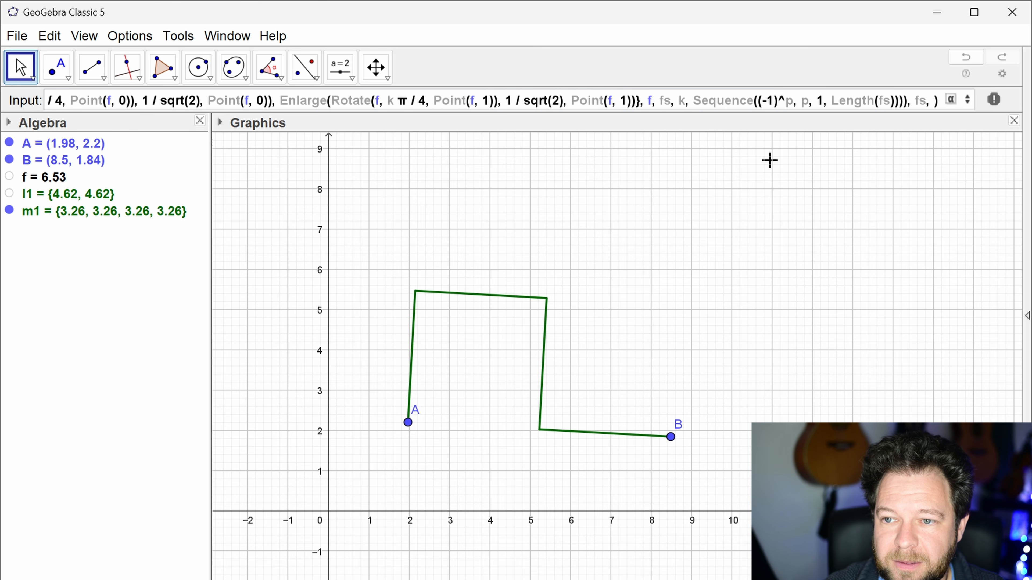
{"action": "key", "text": "Delete"}
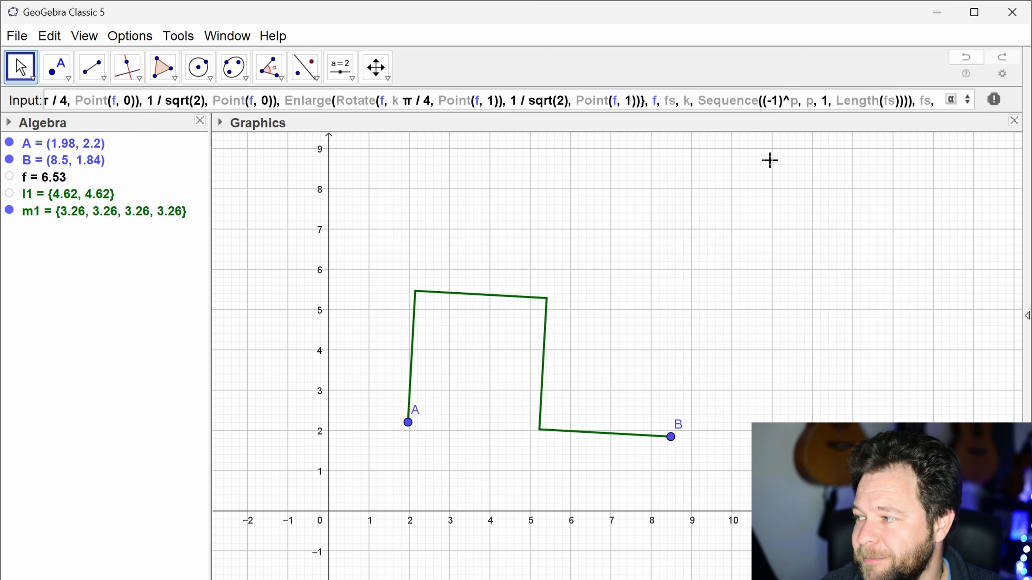
{"action": "type", "text": ")"}
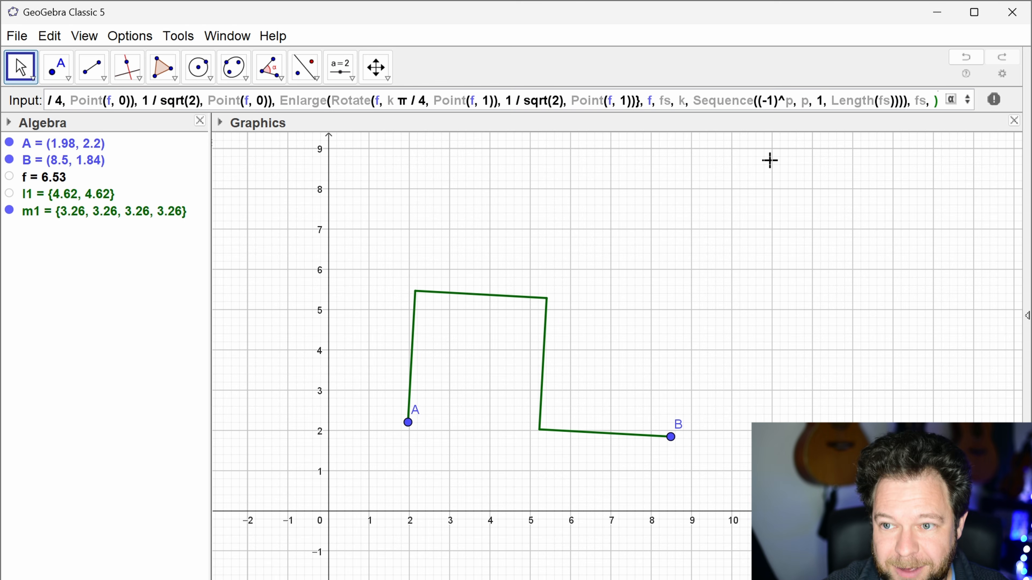
{"action": "key", "text": "Left"}
{"action": "type", "text": ","}
{"action": "key", "text": "Left"}
{"action": "key", "text": "Left"}
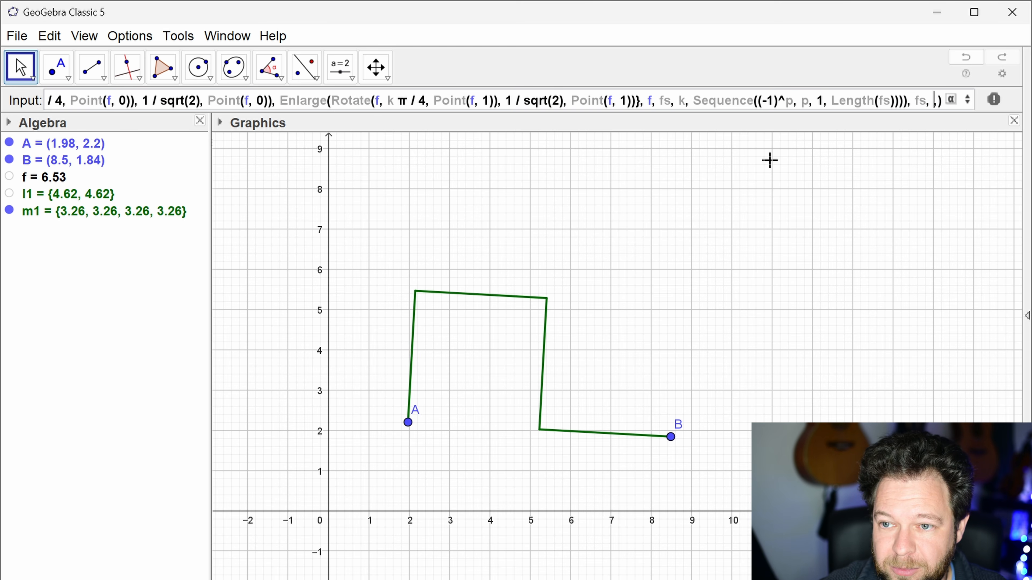
Step: Enter {{f}} as the start value and 2 as the number of iterations, and create the Iteration list
{"action": "type", "text": "{"}
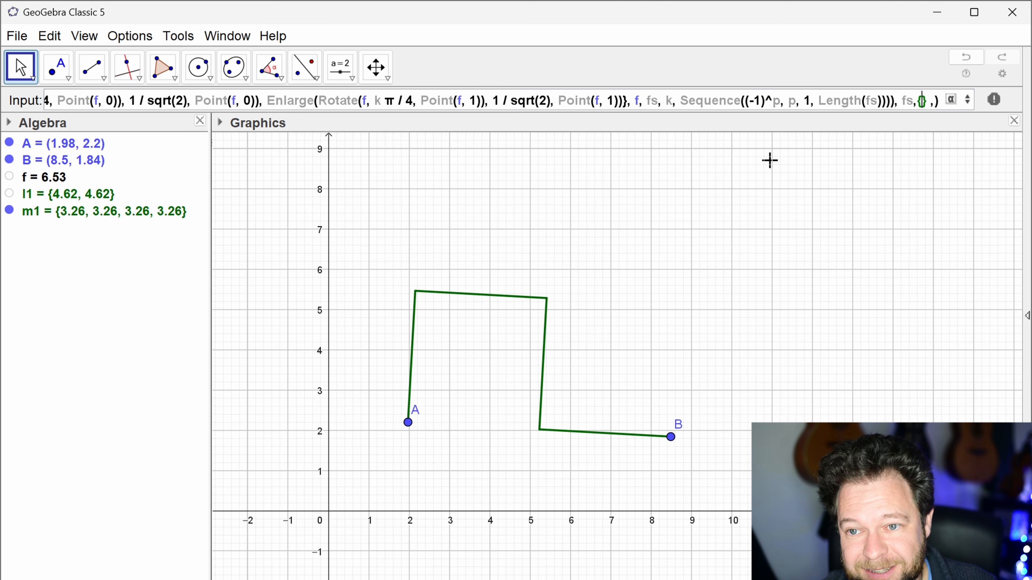
{"action": "type", "text": "f"}
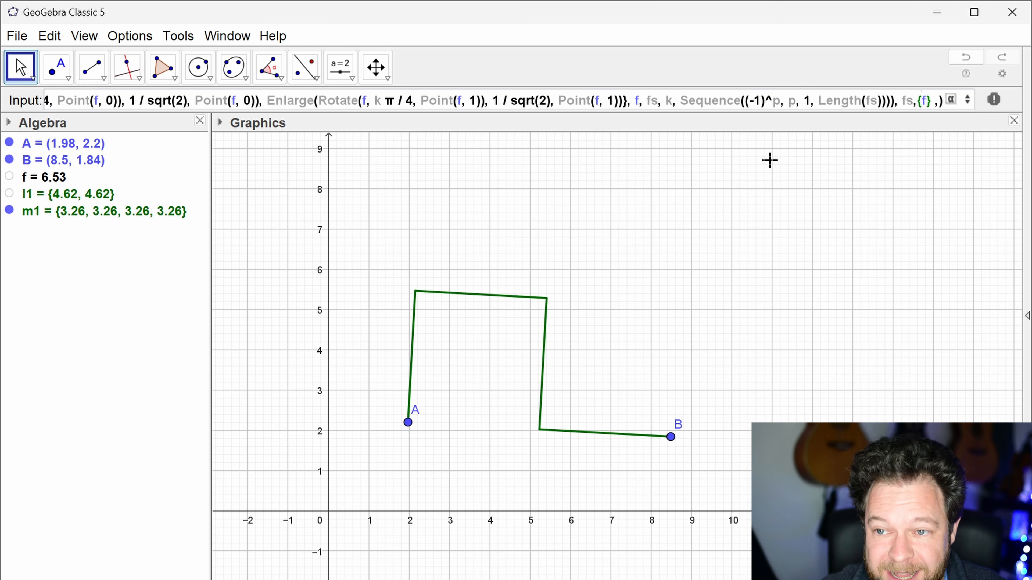
{"action": "type", "text": "{"}
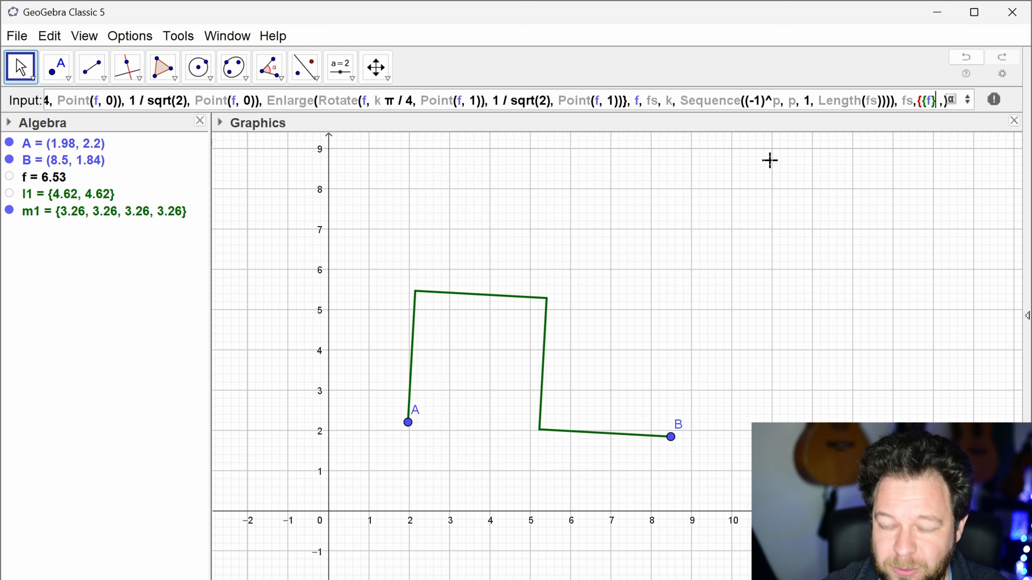
{"action": "type", "text": "{"}
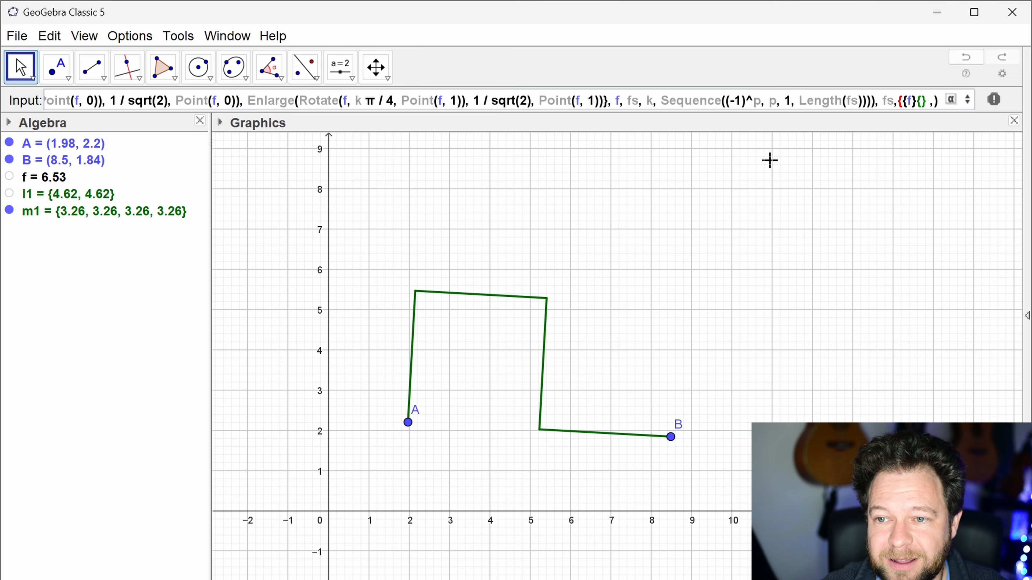
{"action": "key", "text": "BackSpace"}
{"action": "key", "text": "Right"}
{"action": "key", "text": "Right"}
{"action": "key", "text": "Right"}
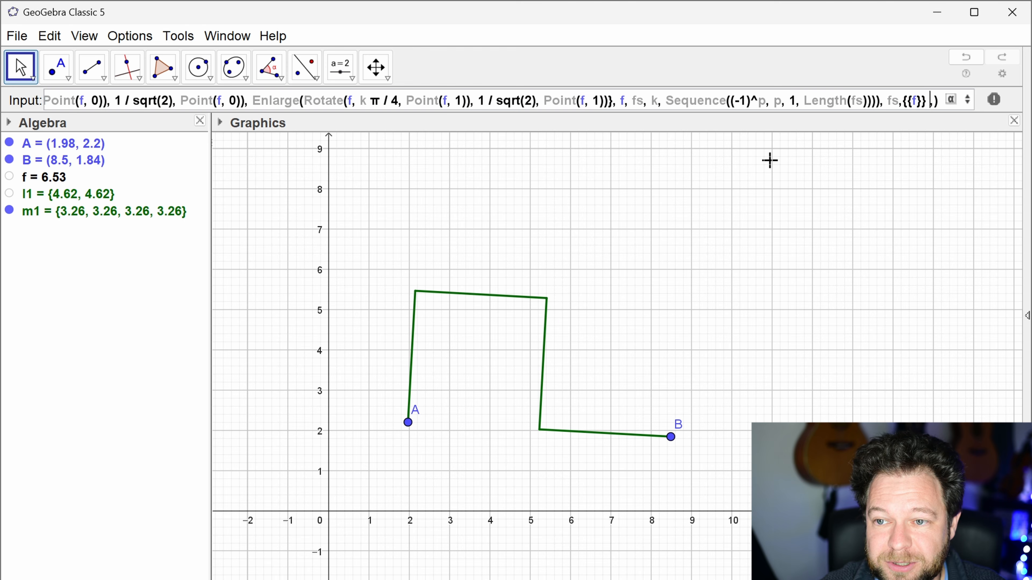
{"action": "type", "text": "2"}
{"action": "key", "text": "Return"}
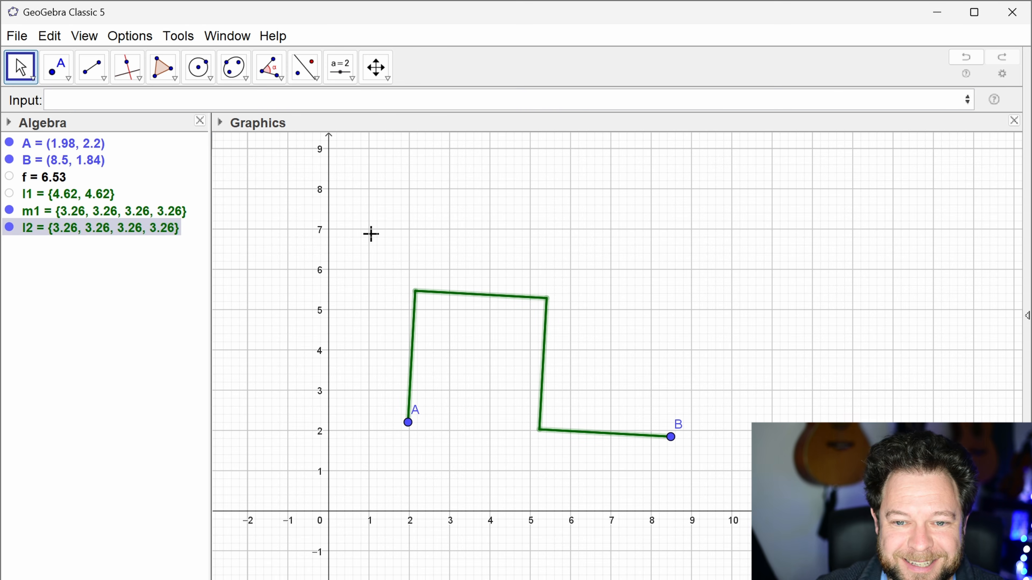
Step: Create an integer slider n with minimum 1, maximum 12 and increment 1, and set it to 2
{"action": "left_click", "coordinate": [371, 225]}
{"action": "left_click", "coordinate": [335, 83]}
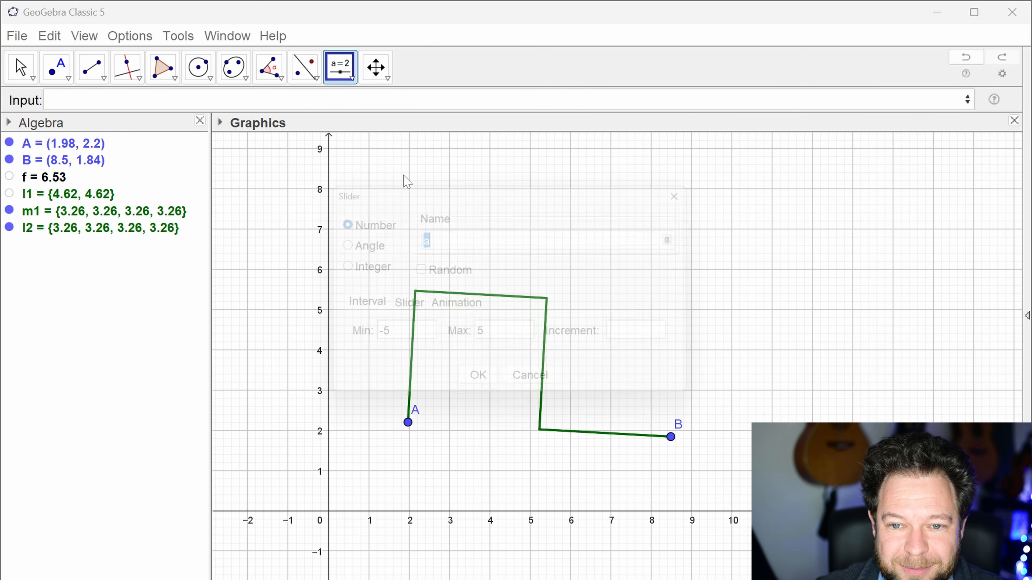
{"action": "left_click", "coordinate": [401, 180]}
{"action": "left_click", "coordinate": [353, 267]}
{"action": "left_click", "coordinate": [503, 340]}
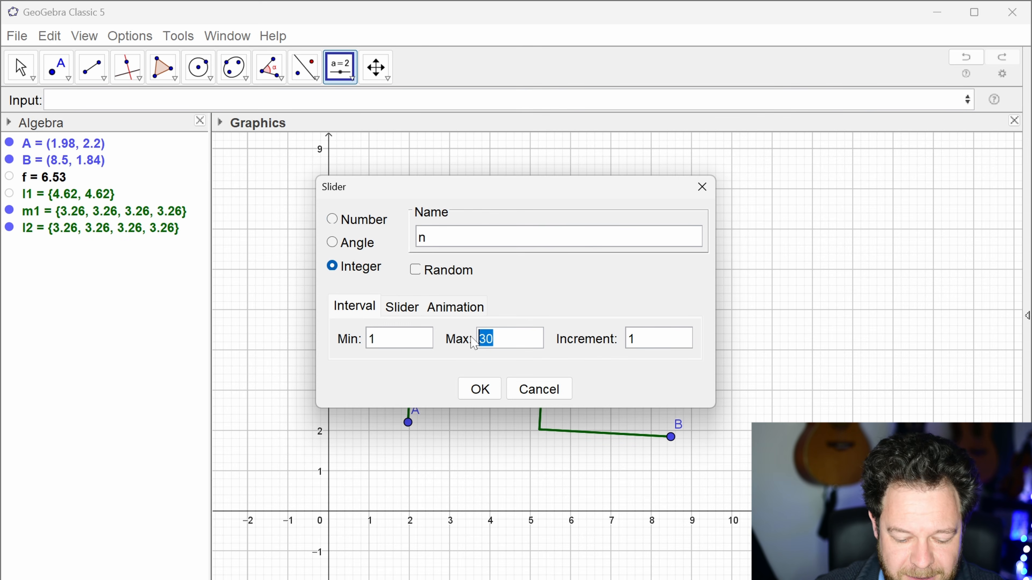
{"action": "type", "text": "12"}
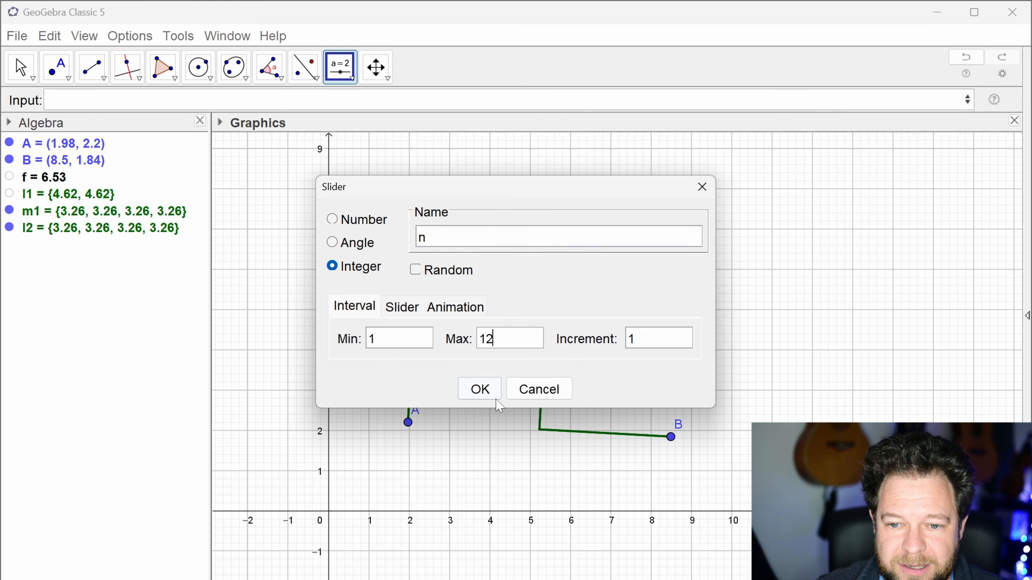
{"action": "left_click", "coordinate": [480, 389]}
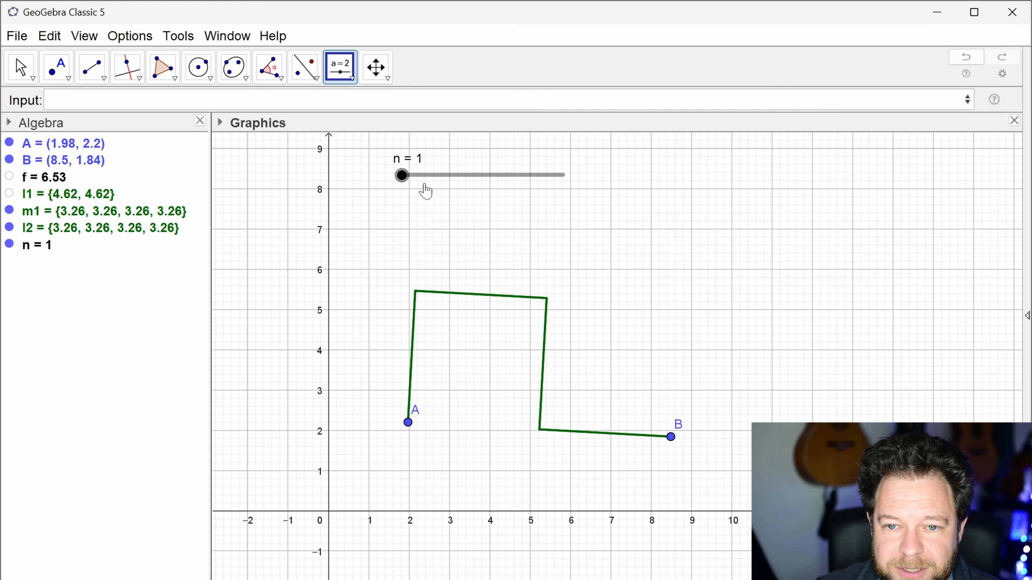
{"action": "key", "text": "Escape"}
{"action": "mouse_move", "coordinate": [406, 182]}
{"action": "left_mouse_down"}
{"action": "mouse_move", "coordinate": [456, 189]}
{"action": "mouse_move", "coordinate": [411, 187]}
{"action": "left_mouse_up"}
Step: Redefine list l2 so its number of iterations is n instead of a fixed value
{"action": "double_click", "coordinate": [101, 229]}
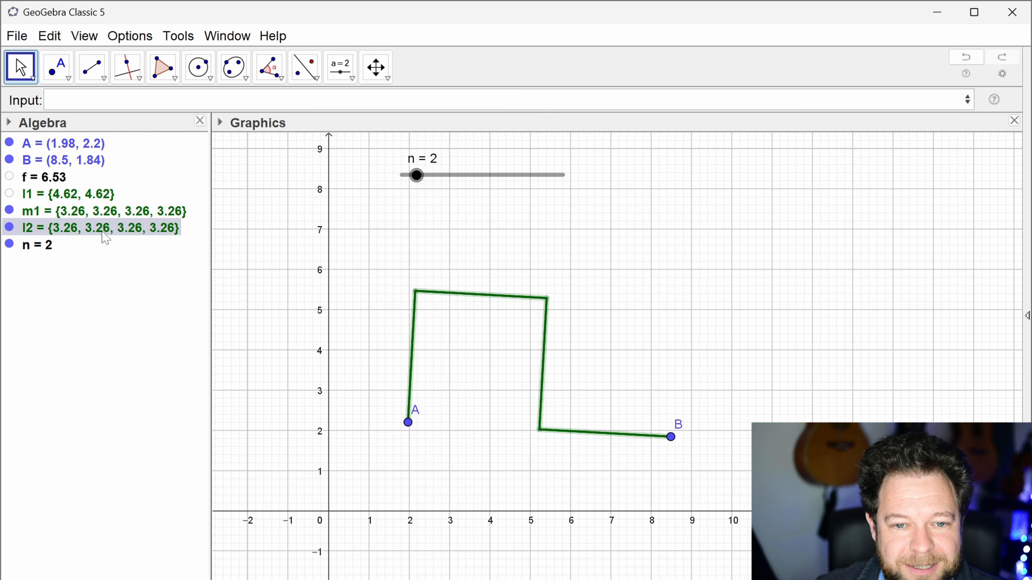
{"action": "left_click_drag", "start_coordinate": [689, 294], "coordinate": [767, 289]}
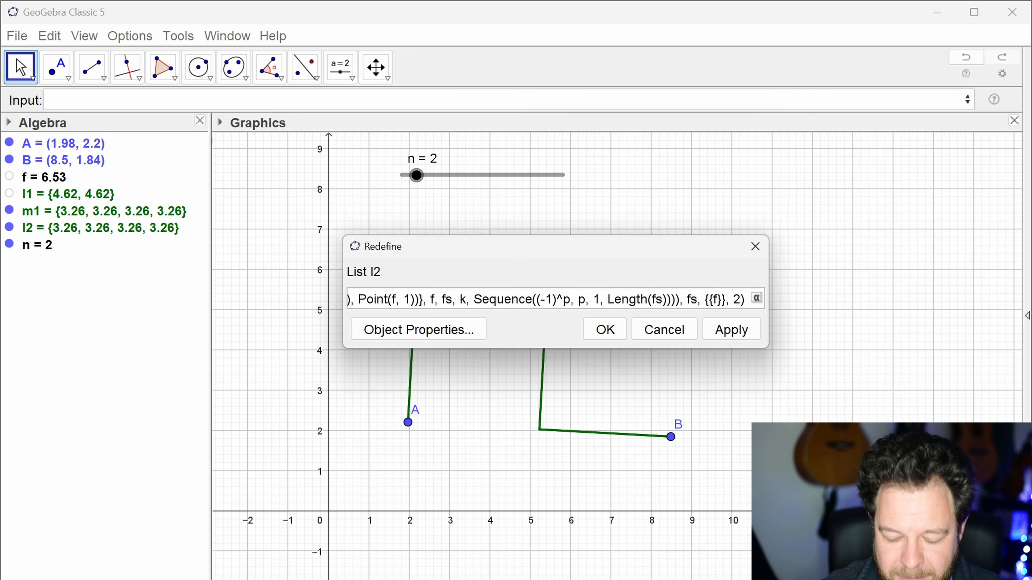
{"action": "key", "text": "Delete"}
{"action": "type", "text": "n"}
{"action": "key", "text": "Return"}
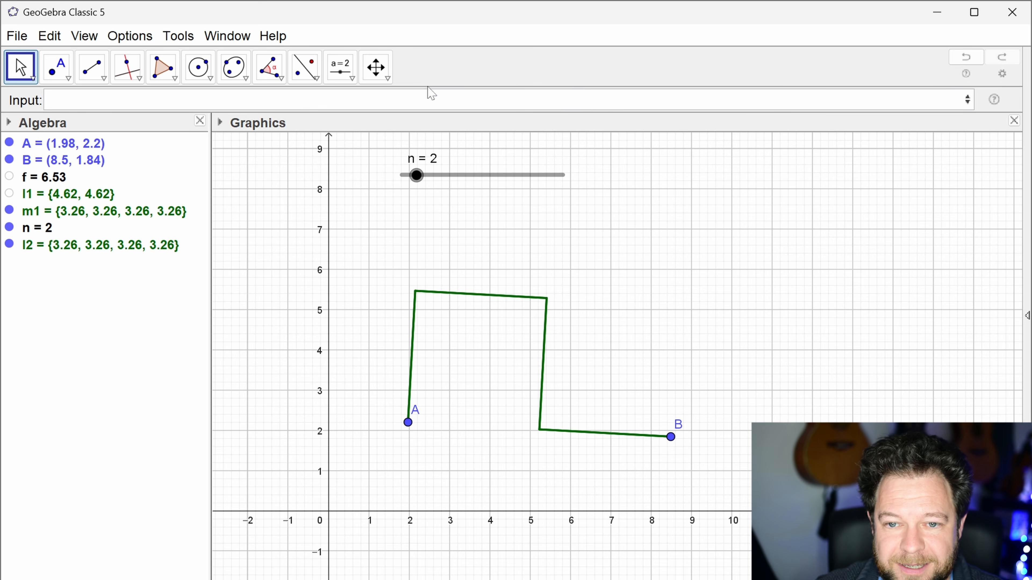
Step: Test the iteration by stepping slider n up to 7 and back down to 3
{"action": "left_click", "coordinate": [417, 176]}
{"action": "key", "text": "Right"}
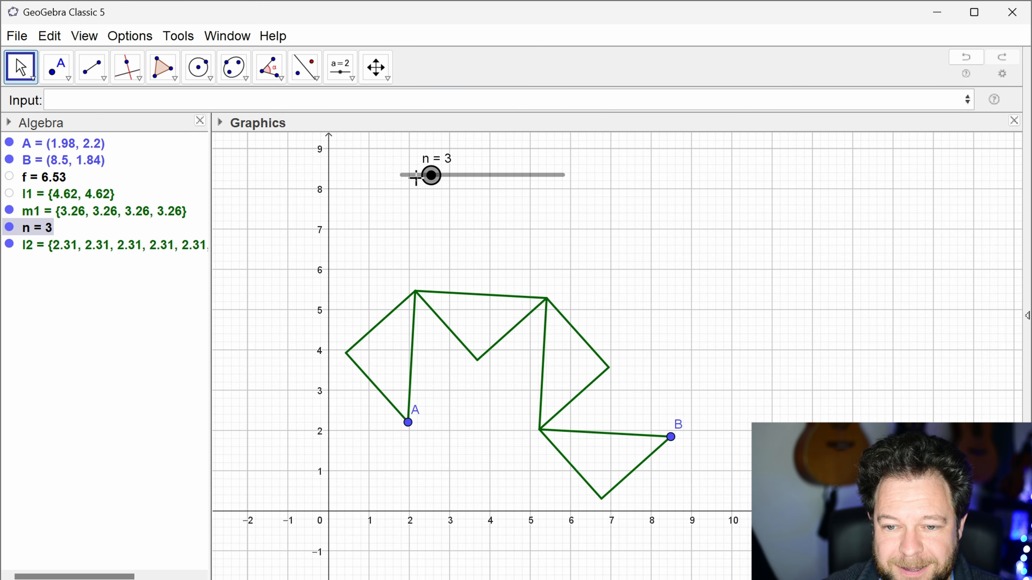
{"action": "key", "text": "Right"}
{"action": "key", "text": "Right"}
{"action": "key", "text": "Right"}
{"action": "key", "text": "Right"}
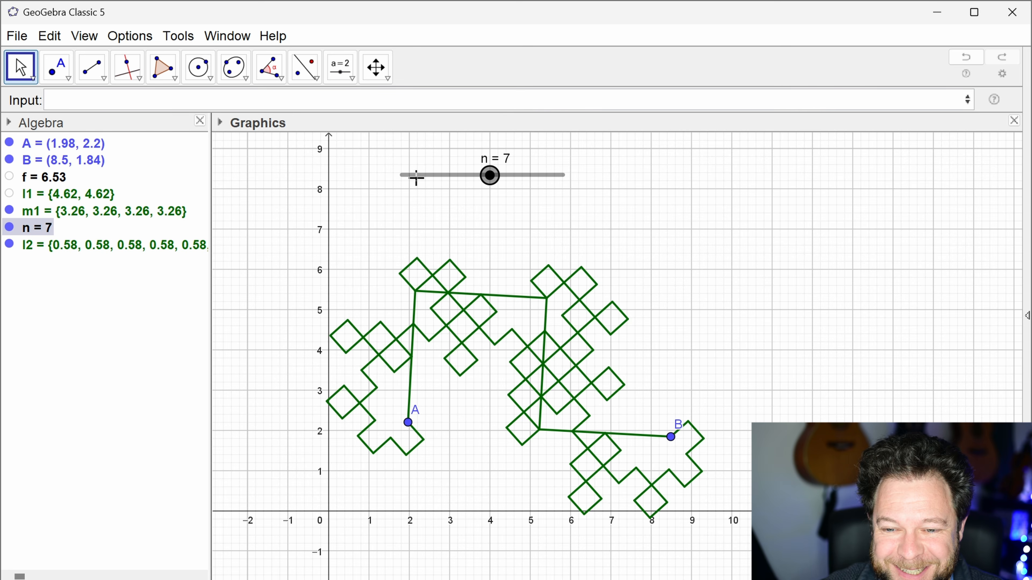
{"action": "key", "text": "Left"}
{"action": "key", "text": "Left"}
{"action": "key", "text": "Left"}
{"action": "key", "text": "Left"}
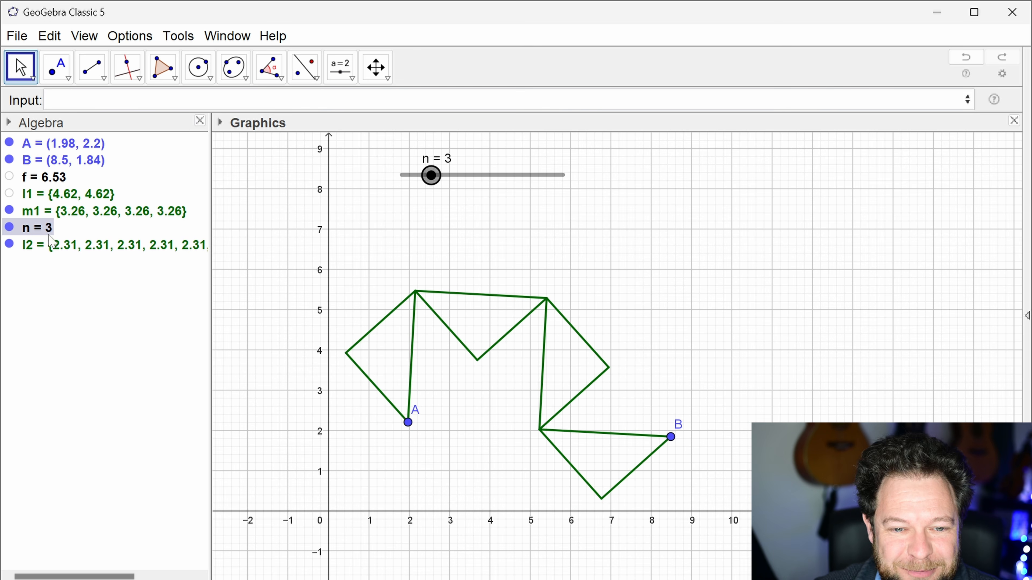
Step: Hide list m1, and turn off the axes and the grid in the graphics view
{"action": "left_click", "coordinate": [9, 210]}
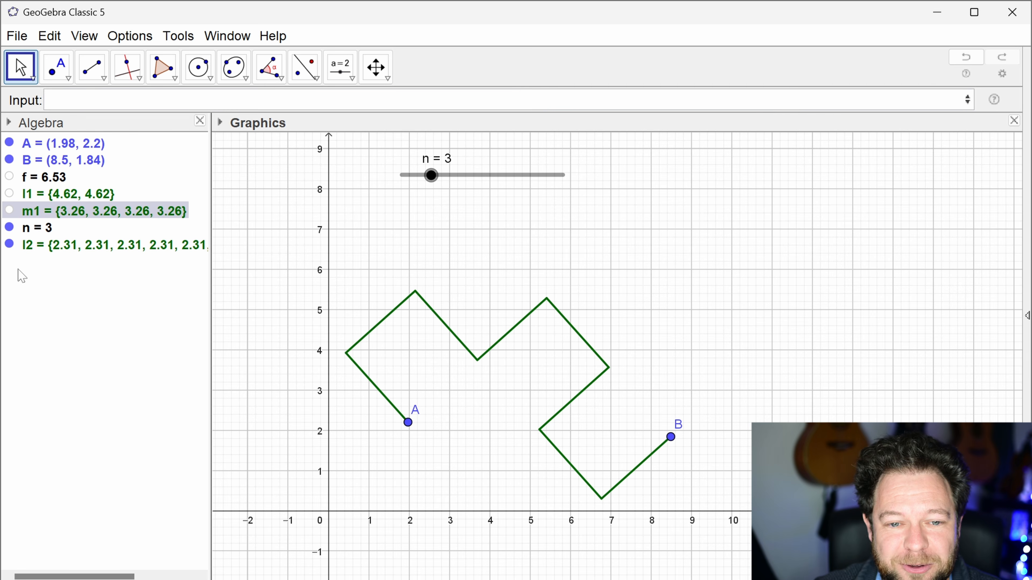
{"action": "left_click_drag", "start_coordinate": [417, 372], "coordinate": [394, 357]}
{"action": "left_click", "coordinate": [219, 122]}
{"action": "left_click", "coordinate": [223, 142]}
{"action": "left_click_drag", "start_coordinate": [320, 207], "coordinate": [292, 189]}
{"action": "left_click", "coordinate": [242, 141]}
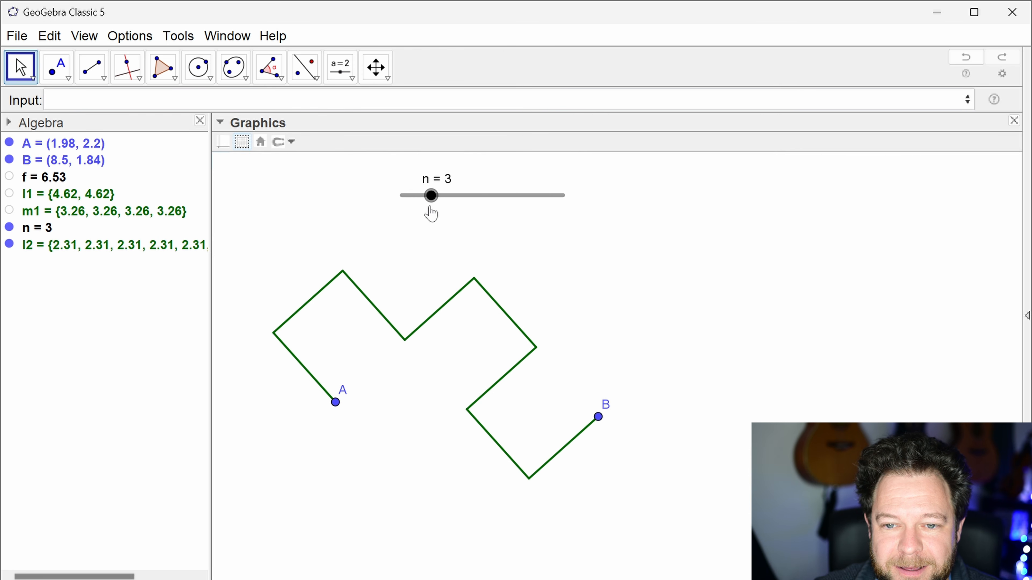
Step: Set slider n to 2 and change the minimum of its interval to 0
{"action": "left_click_drag", "start_coordinate": [429, 210], "coordinate": [418, 201]}
{"action": "right_click", "coordinate": [418, 198]}
{"action": "left_click", "coordinate": [501, 400]}
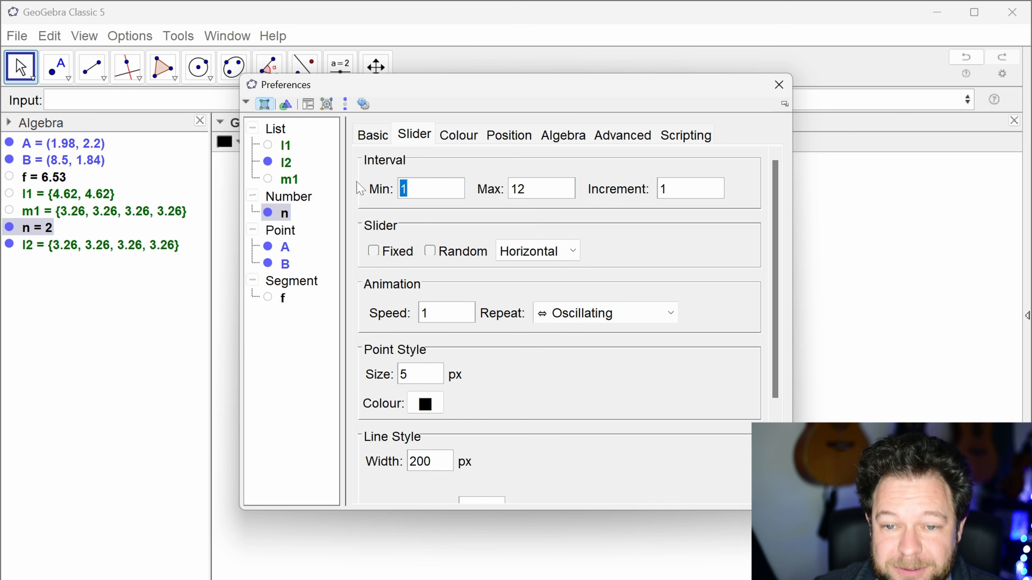
{"action": "type", "text": "0"}
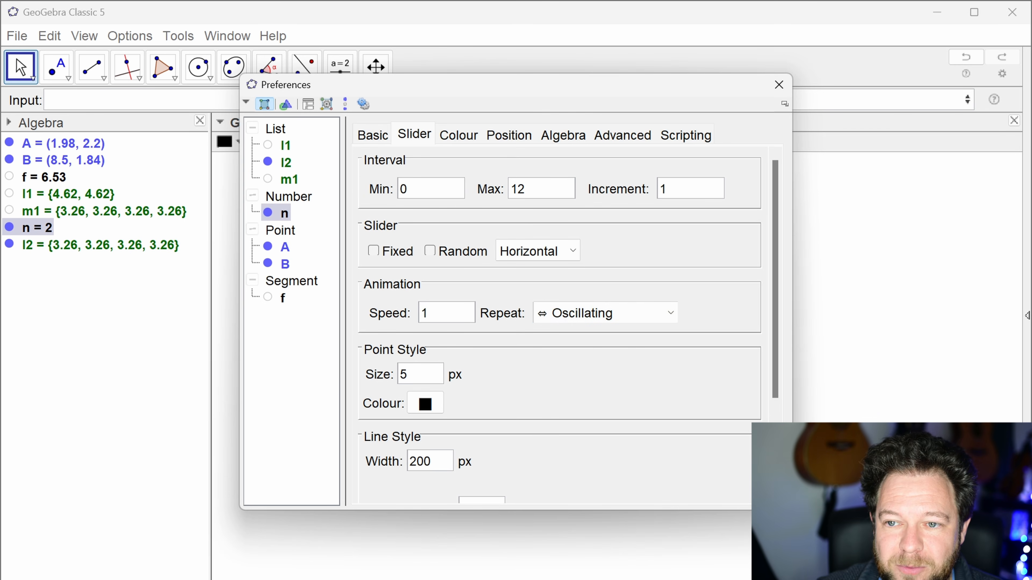
{"action": "left_click", "coordinate": [778, 85]}
Step: Set slider n to 0 and raise it one iteration at a time up to 12
{"action": "left_click_drag", "start_coordinate": [427, 196], "coordinate": [401, 196]}
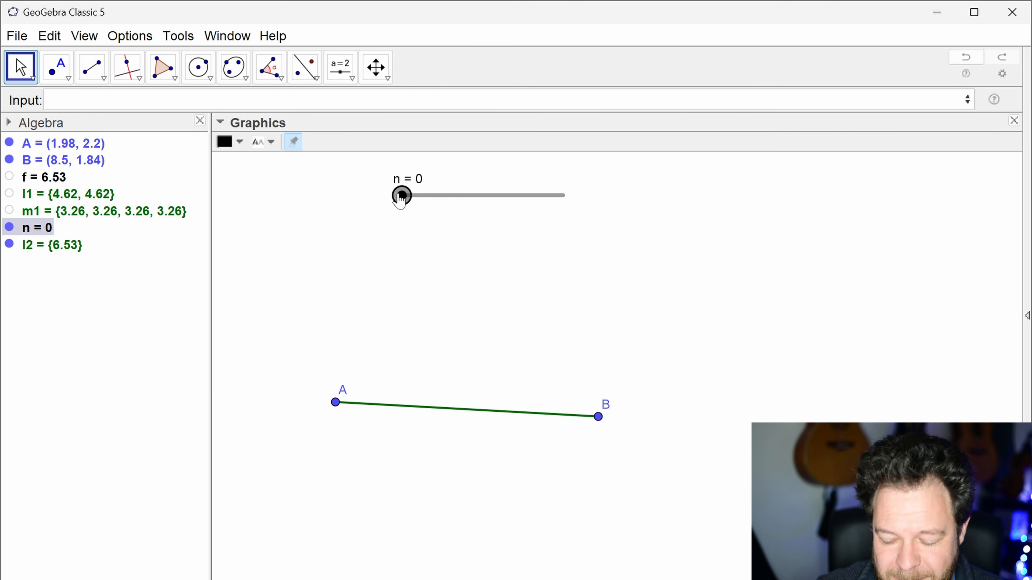
{"action": "key", "text": "Right"}
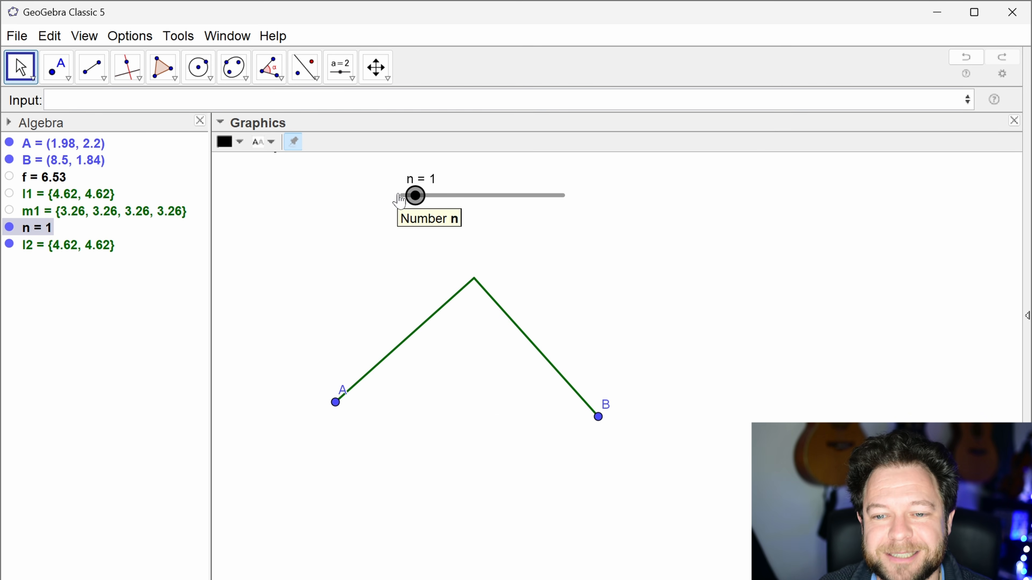
{"action": "key", "text": "Right"}
{"action": "key", "text": "Right"}
{"action": "key", "text": "Right"}
{"action": "key", "text": "Right"}
{"action": "key", "text": "Right"}
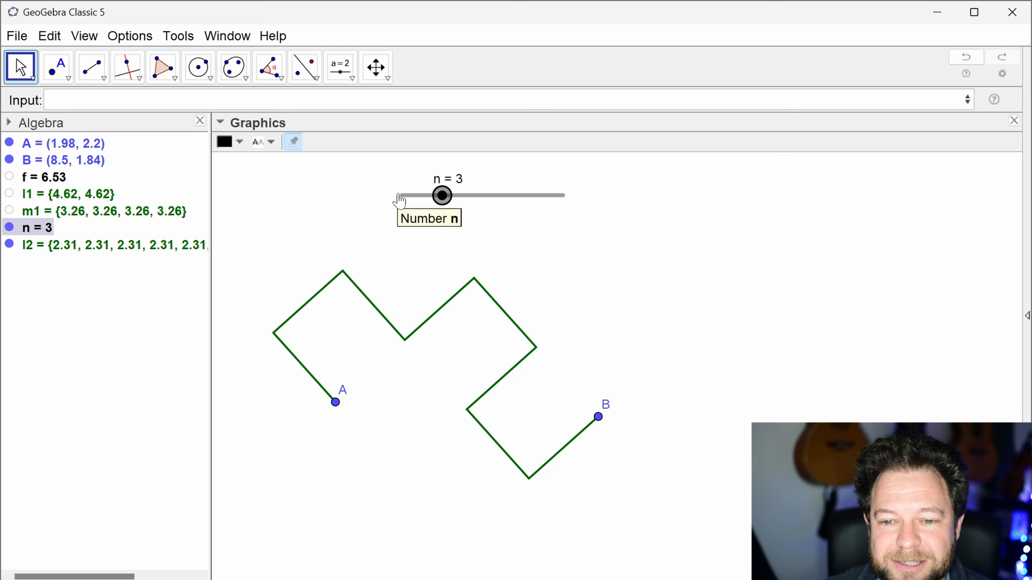
{"action": "key", "text": "Right"}
{"action": "key", "text": "Right"}
{"action": "key", "text": "Right"}
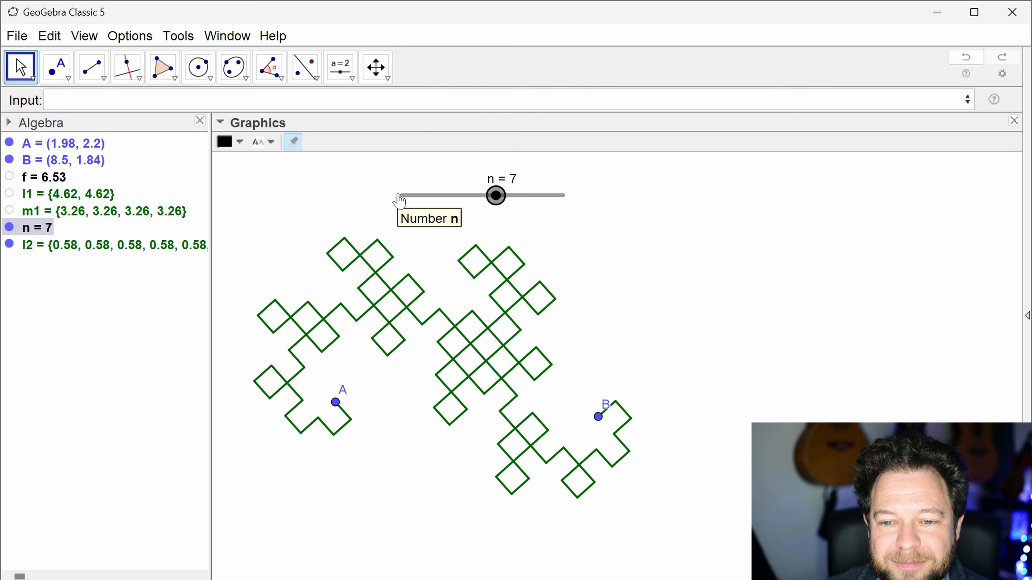
{"action": "key", "text": "Right"}
{"action": "key", "text": "Right"}
{"action": "key", "text": "Right"}
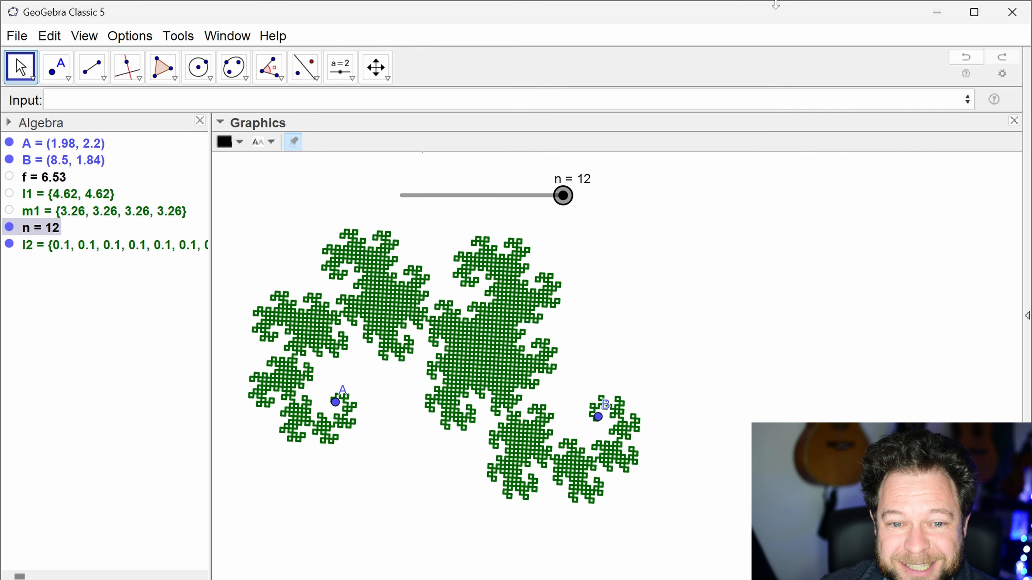
Step: Open the definition of list l2 for review, close it, and set slider n to 11
{"action": "double_click", "coordinate": [82, 247]}
{"action": "left_click", "coordinate": [583, 330]}
{"action": "mouse_move", "coordinate": [560, 203]}
{"action": "left_mouse_down"}
{"action": "mouse_move", "coordinate": [456, 207]}
{"action": "mouse_move", "coordinate": [435, 220]}
{"action": "mouse_move", "coordinate": [495, 231]}
{"action": "mouse_move", "coordinate": [530, 226]}
{"action": "mouse_move", "coordinate": [403, 217]}
{"action": "mouse_move", "coordinate": [557, 210]}
{"action": "left_mouse_up"}
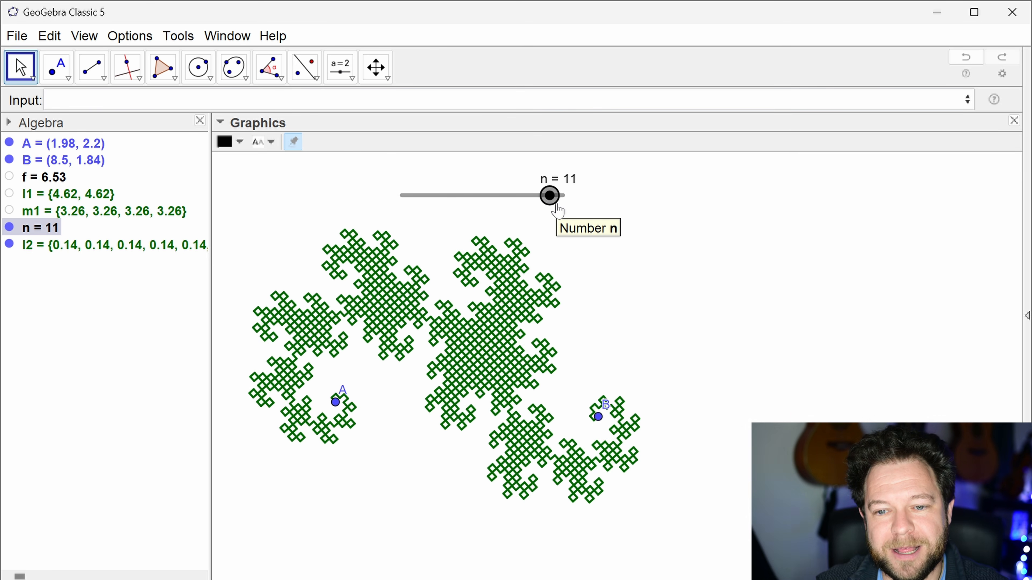
Step: Reposition point A at about (1.82, 2.24) and point B at about (8.38, 1.66), and set slider n to 12
{"action": "left_click_drag", "start_coordinate": [337, 406], "coordinate": [367, 405]}
{"action": "left_click_drag", "start_coordinate": [425, 441], "coordinate": [329, 400]}
{"action": "mouse_move", "coordinate": [598, 418]}
{"action": "left_mouse_down"}
{"action": "mouse_move", "coordinate": [617, 417]}
{"action": "mouse_move", "coordinate": [593, 424]}
{"action": "left_mouse_up"}
{"action": "left_click_drag", "start_coordinate": [550, 195], "coordinate": [573, 205]}
Step: Set the maximum of slider n's interval to 15
{"action": "right_click", "coordinate": [573, 198]}
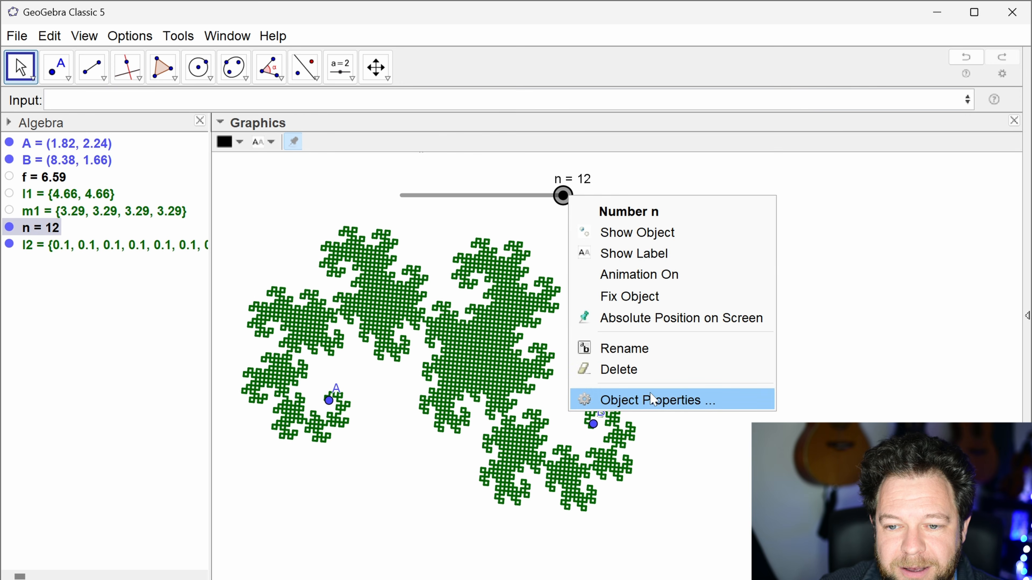
{"action": "left_click", "coordinate": [655, 399]}
{"action": "double_click", "coordinate": [536, 194]}
{"action": "type", "text": "15"}
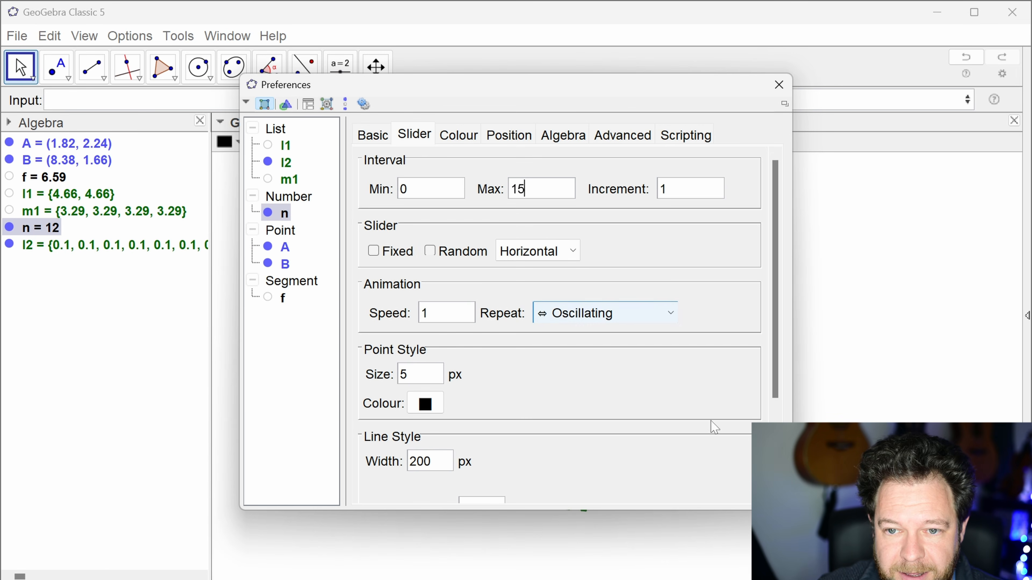
{"action": "left_click", "coordinate": [778, 84]}
{"action": "left_click", "coordinate": [619, 221]}
Step: Set slider n to 13, step it down two iterations and bring it back up to 13
{"action": "left_click", "coordinate": [532, 197]}
{"action": "left_click_drag", "start_coordinate": [535, 198], "coordinate": [542, 199]}
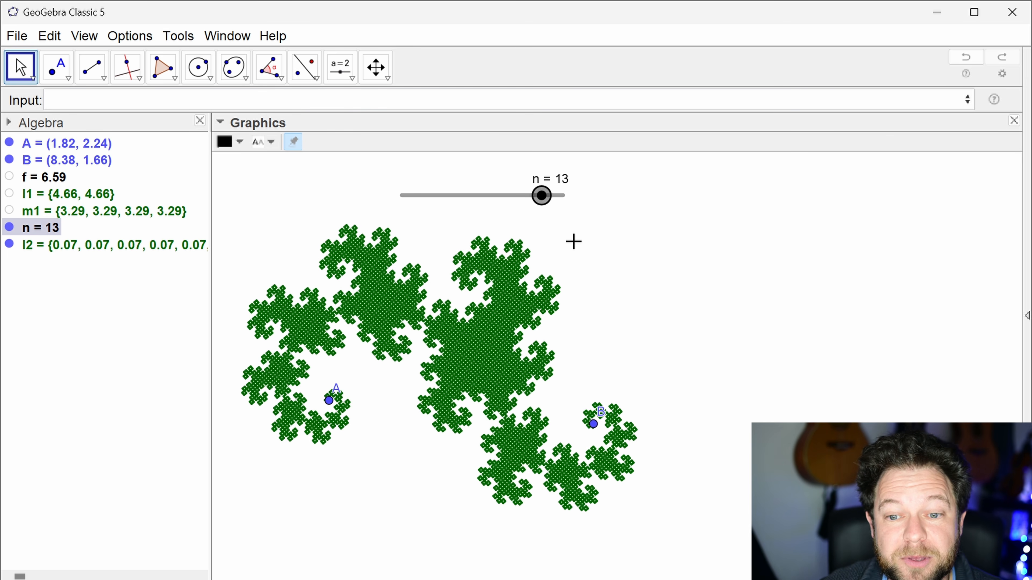
{"action": "key", "text": "Left"}
{"action": "key", "text": "Left"}
{"action": "key", "text": "Right"}
{"action": "key", "text": "Right"}
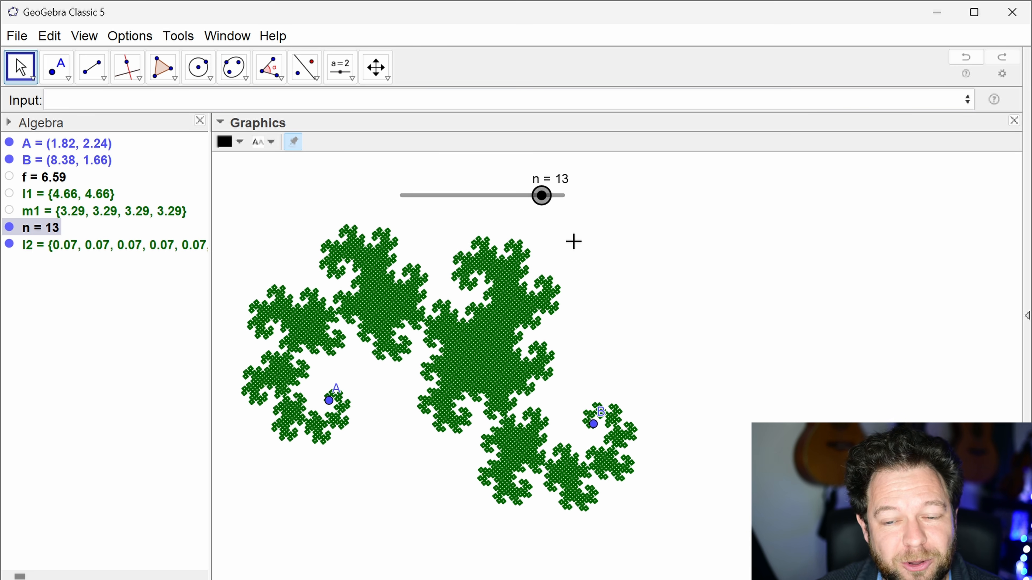
Step: Sweep slider n down to 4, up to 13 and back down to 4 to compare the curve's iterations
{"action": "key", "text": "Left"}
{"action": "key", "text": "Left"}
{"action": "key", "text": "Left"}
{"action": "key", "text": "Left"}
{"action": "key", "text": "Left"}
{"action": "key", "text": "Left"}
{"action": "key", "text": "Left"}
{"action": "key", "text": "Left"}
{"action": "key", "text": "Left"}
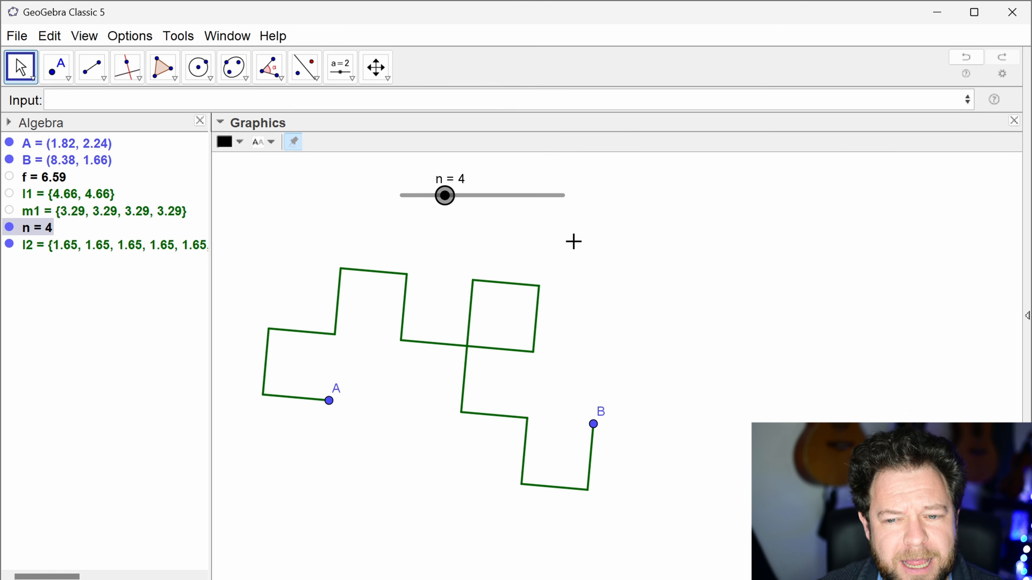
{"action": "key", "text": "Right"}
{"action": "key", "text": "Right"}
{"action": "key", "text": "Right"}
{"action": "key", "text": "Right"}
{"action": "key", "text": "Right"}
{"action": "key", "text": "Right"}
{"action": "key", "text": "Right"}
{"action": "key", "text": "Right"}
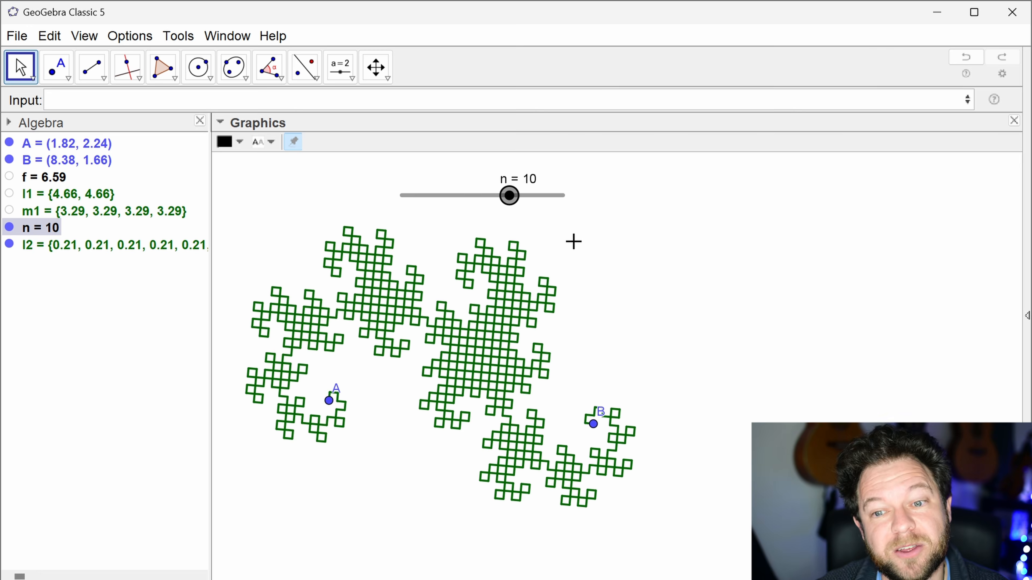
{"action": "key", "text": "Right"}
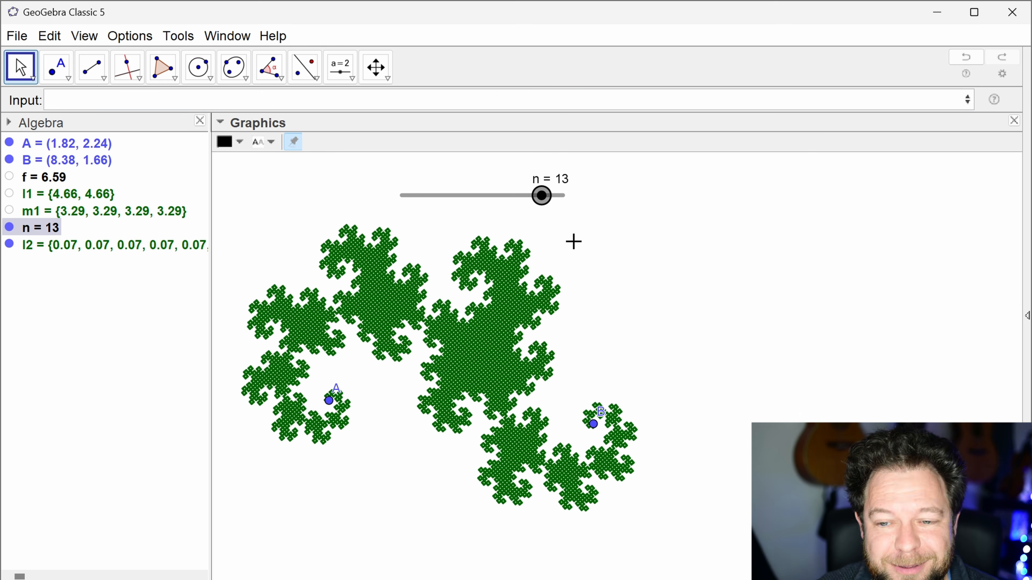
{"action": "key", "text": "Left"}
{"action": "key", "text": "Left"}
{"action": "key", "text": "Left"}
{"action": "key", "text": "Left"}
{"action": "key", "text": "Left"}
{"action": "key", "text": "Left"}
{"action": "key", "text": "Left"}
{"action": "key", "text": "Left"}
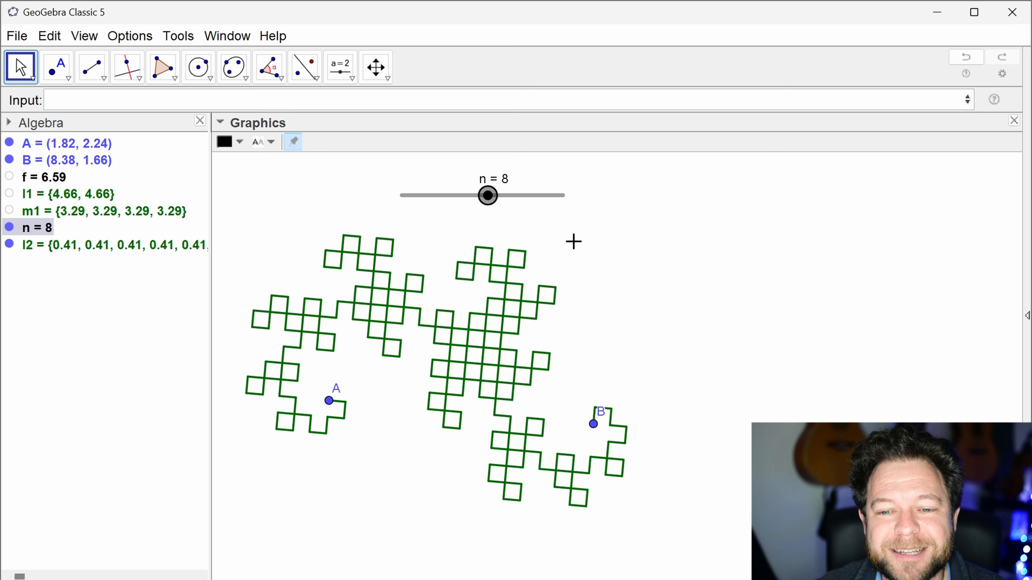
{"action": "key", "text": "Left"}
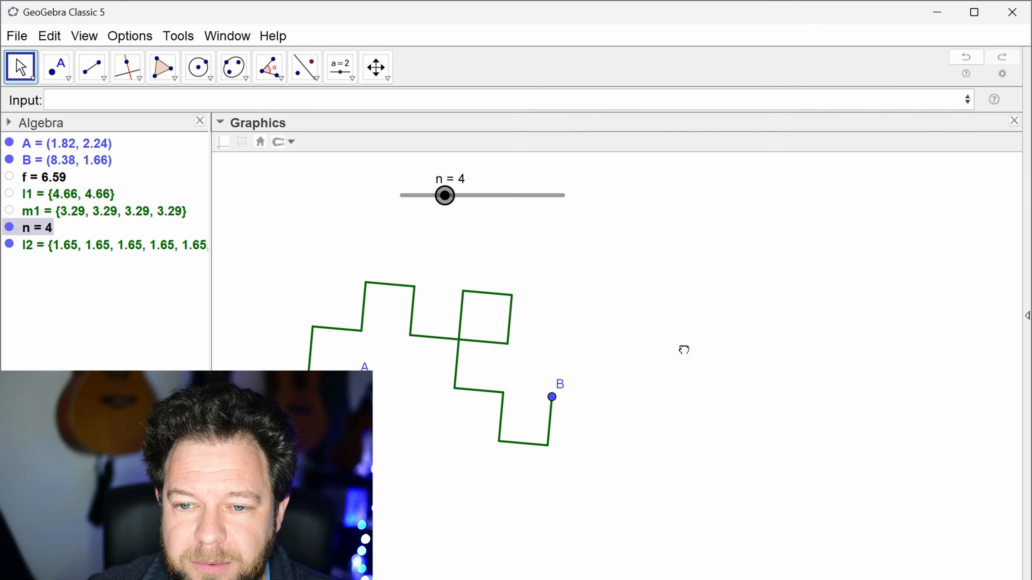
Step: Shrink the displayed curve to free space beside it and place slider n just above the curve
{"action": "left_click_drag", "start_coordinate": [683, 350], "coordinate": [543, 360]}
{"action": "scroll", "coordinate": [642, 365], "scroll_direction": "down", "scroll_amount": 3}
{"action": "left_click_drag", "start_coordinate": [499, 193], "coordinate": [352, 250]}
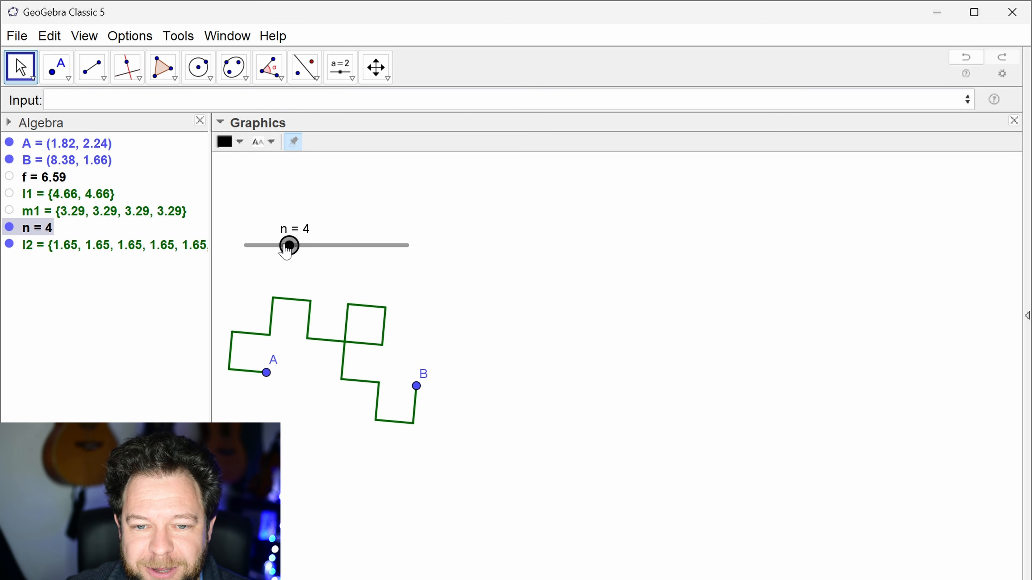
Step: Set slider n to 2 and save the construction as dragon curve live build.ggb
{"action": "left_click_drag", "start_coordinate": [289, 246], "coordinate": [267, 246]}
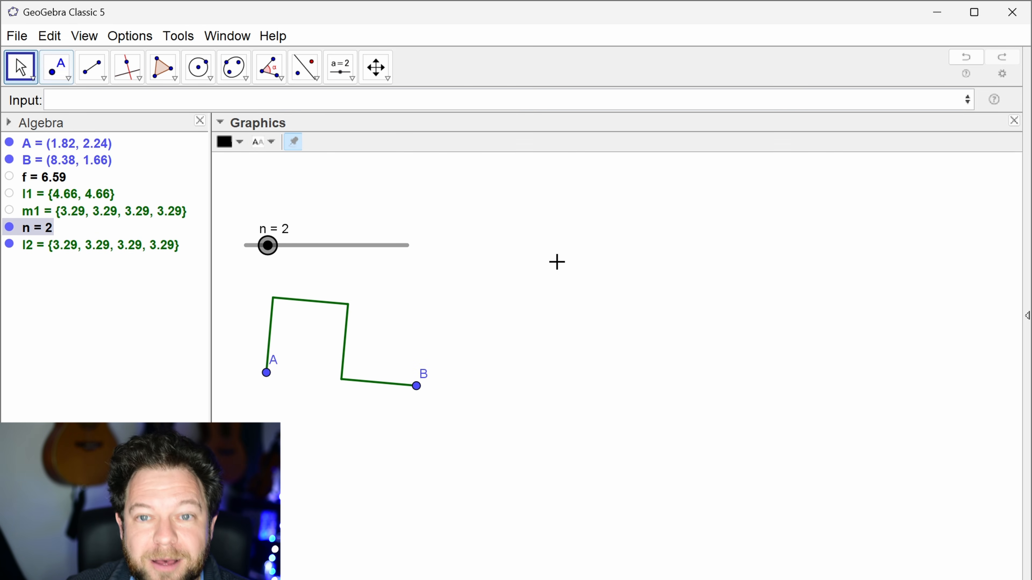
{"action": "left_click", "coordinate": [23, 37]}
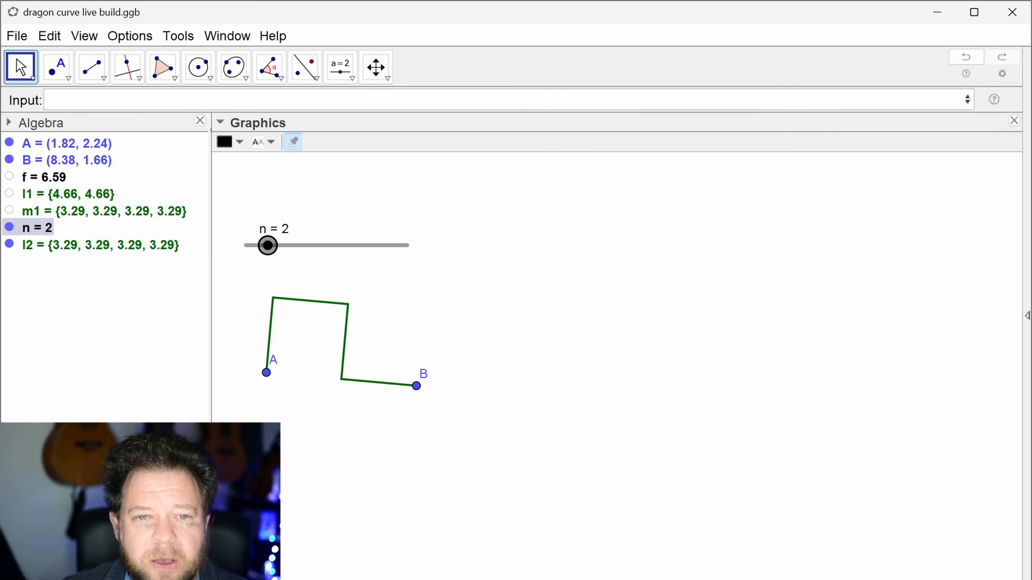
Step: Place points C and D in the empty area beside the curve and adjust them to about (17.71, 3.27) and (24.65, 2.57)
{"action": "left_click", "coordinate": [56, 66]}
{"action": "left_click", "coordinate": [613, 321]}
{"action": "left_click", "coordinate": [845, 357]}
{"action": "key", "text": "Escape"}
{"action": "left_click_drag", "start_coordinate": [845, 356], "coordinate": [800, 347]}
{"action": "left_click_drag", "start_coordinate": [613, 321], "coordinate": [629, 349]}
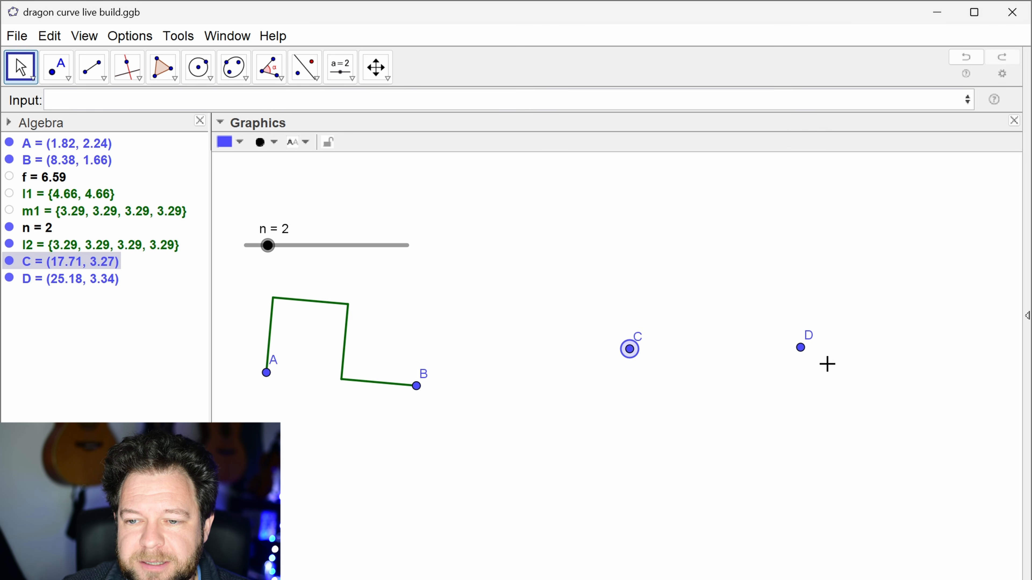
{"action": "mouse_move", "coordinate": [801, 348]}
{"action": "left_mouse_down"}
{"action": "mouse_move", "coordinate": [811, 371]}
{"action": "mouse_move", "coordinate": [801, 364]}
{"action": "left_mouse_up"}
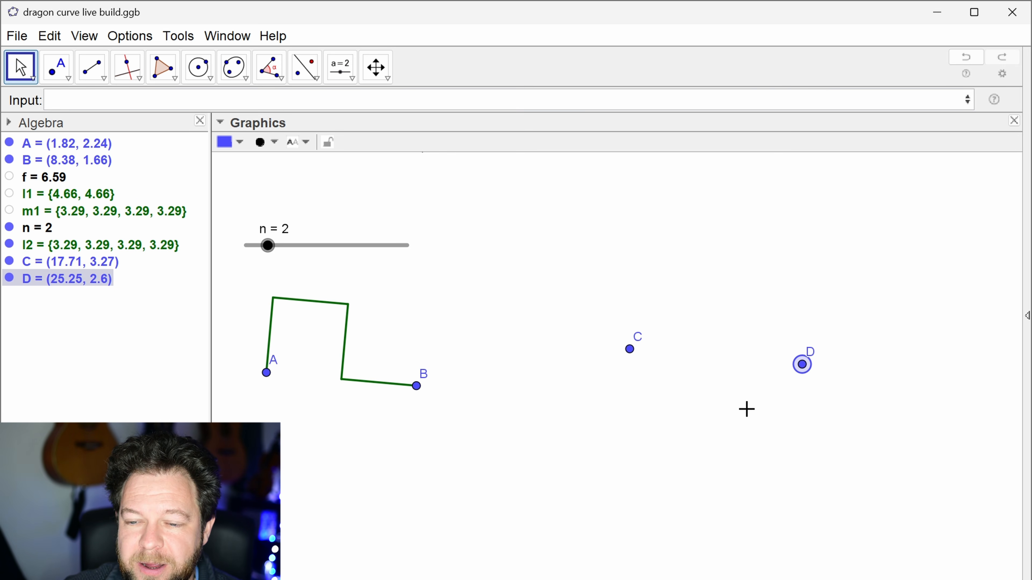
{"action": "mouse_move", "coordinate": [797, 373]}
{"action": "left_mouse_down"}
{"action": "mouse_move", "coordinate": [768, 374]}
{"action": "mouse_move", "coordinate": [783, 374]}
{"action": "left_mouse_up"}
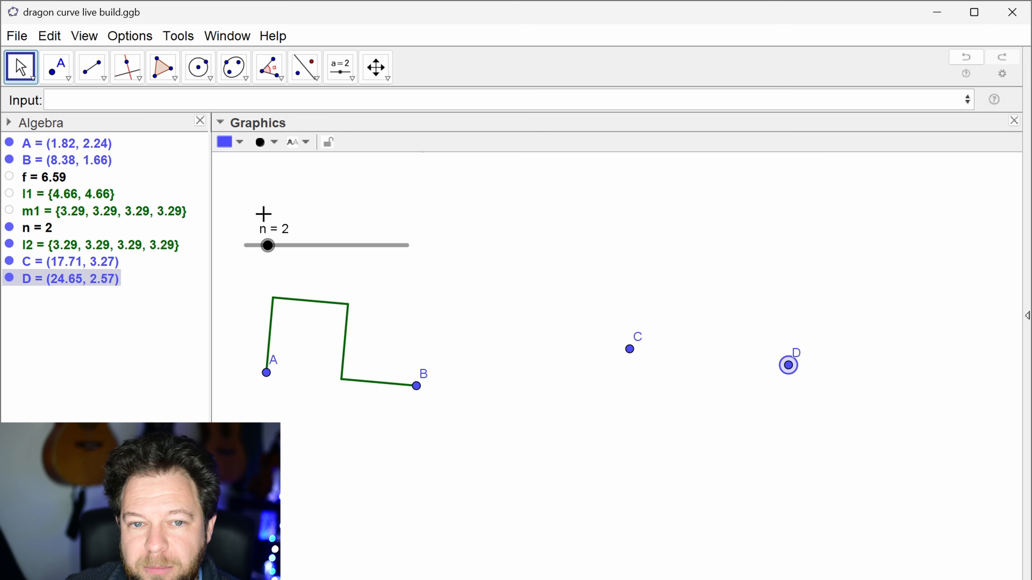
Step: Rotate point C by pi/2 around point D with the command Rotate(C, pi/2, D)
{"action": "left_click", "coordinate": [184, 100]}
{"action": "type", "text": "rotate"}
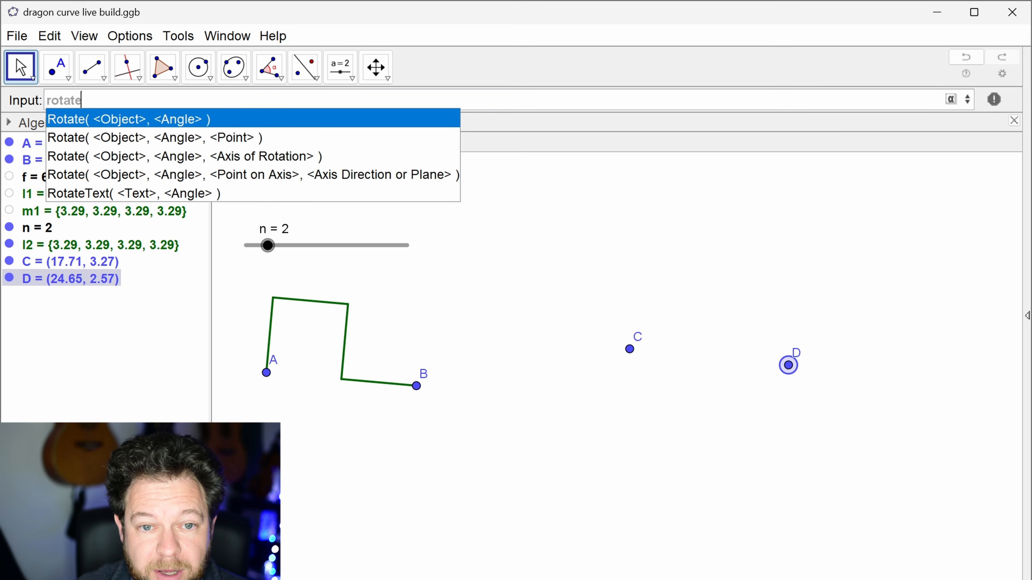
{"action": "key", "text": "Return"}
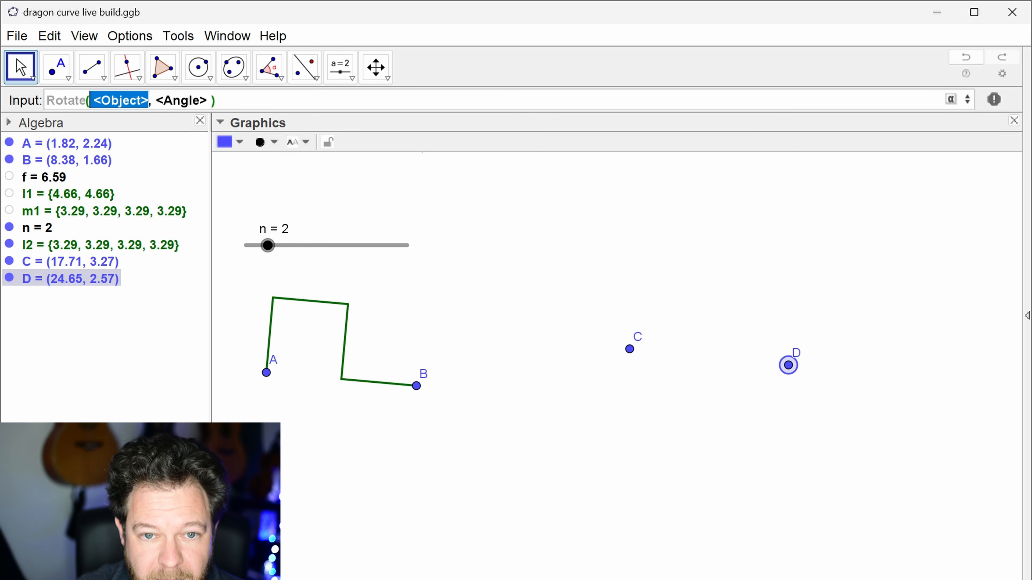
{"action": "type", "text": "C"}
{"action": "key", "text": "Tab"}
{"action": "type", "text": "pi/2"}
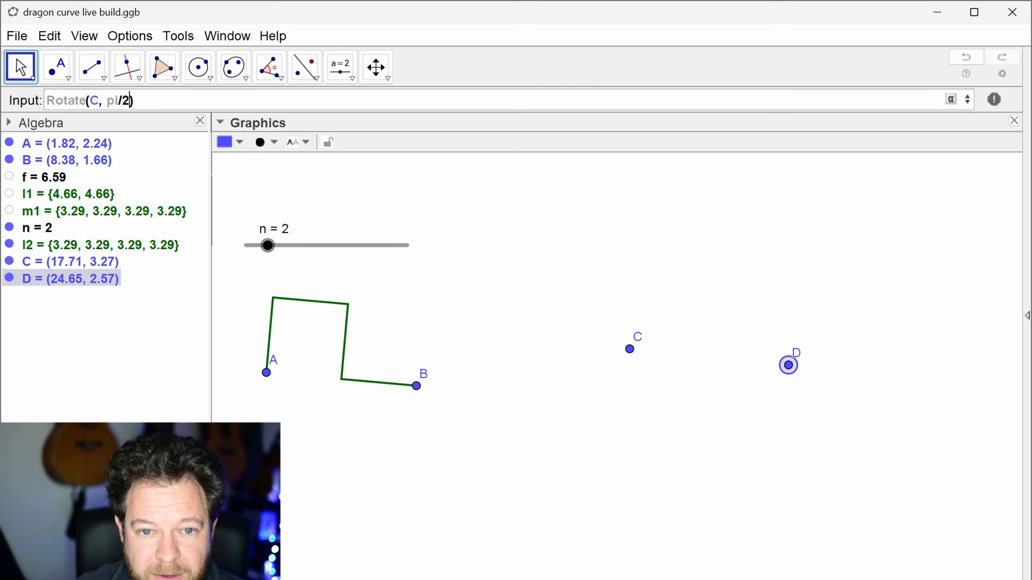
{"action": "type", "text": ",D"}
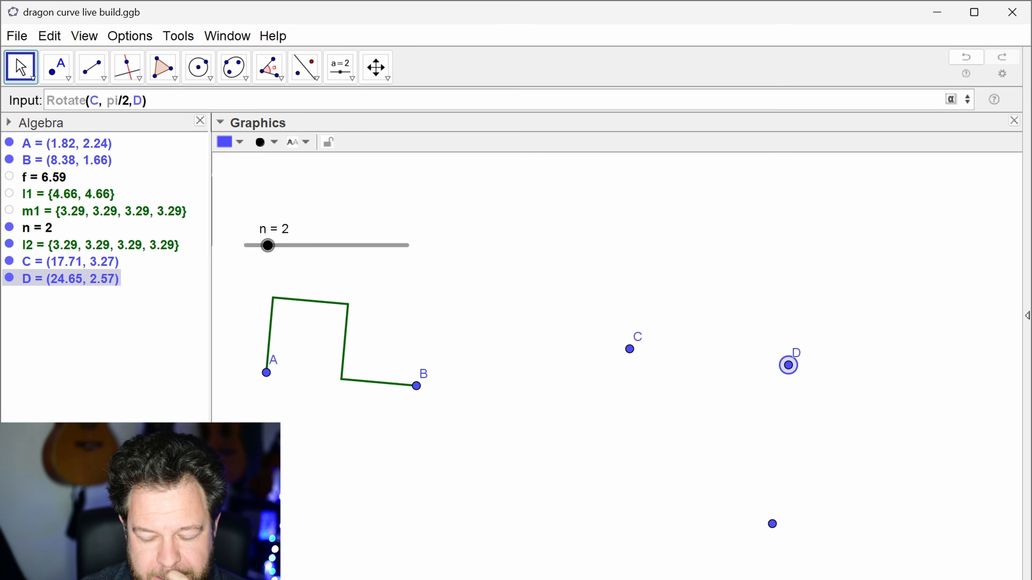
{"action": "key", "text": "Return"}
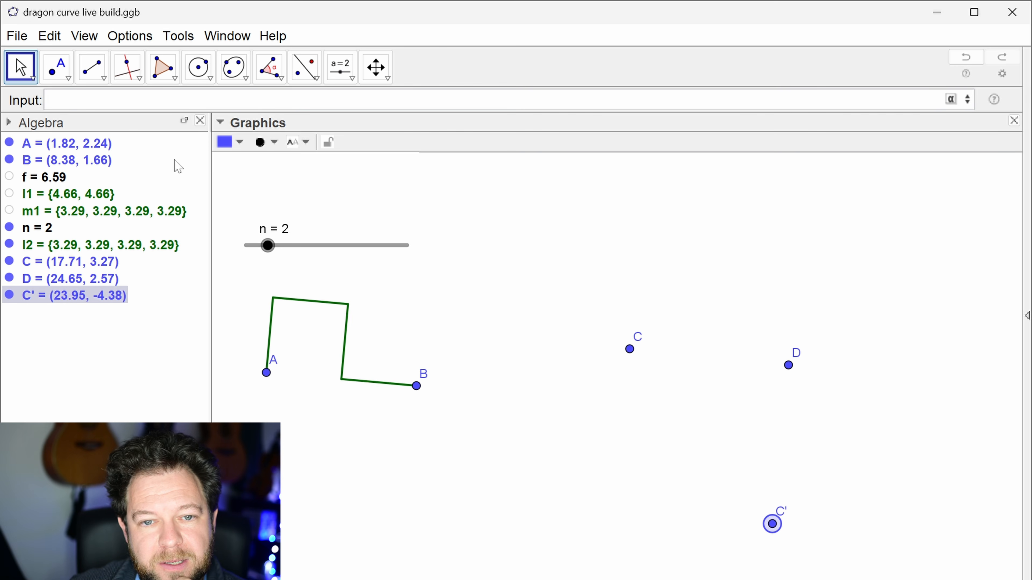
Step: Create a list of points C and D as {C,D} and rename it sl
{"action": "type", "text": "{C,D"}
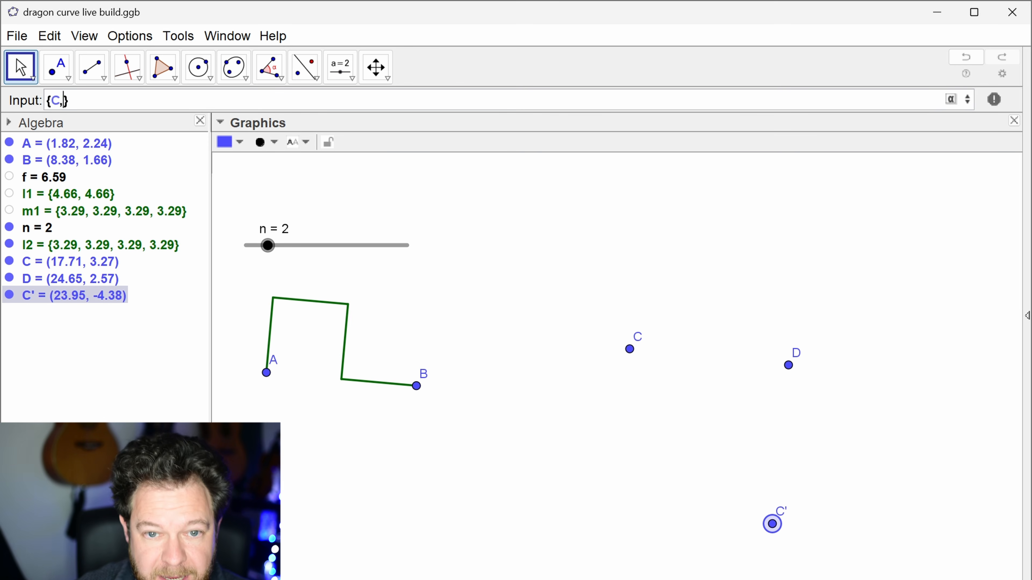
{"action": "key", "text": "Return"}
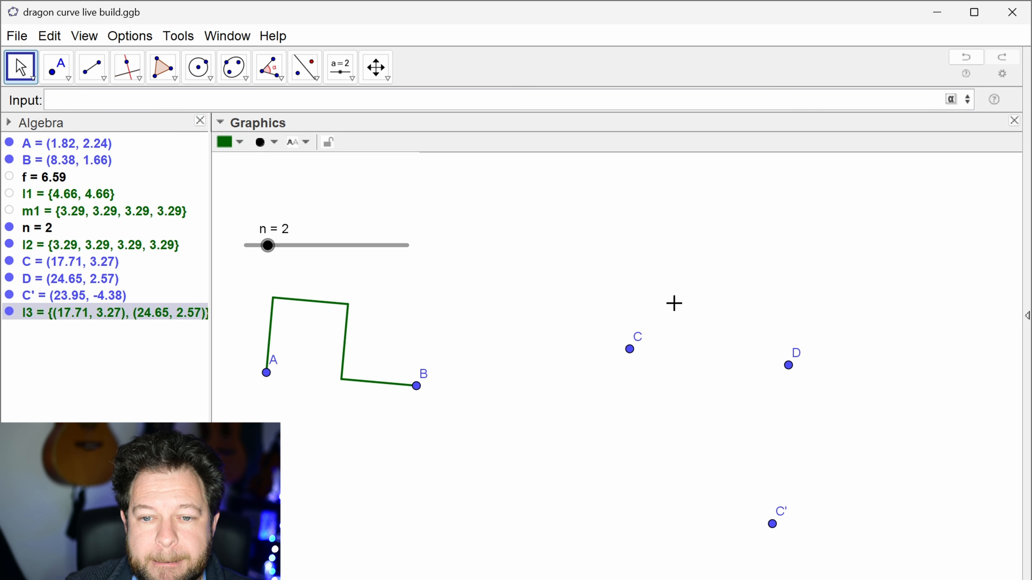
{"action": "right_click", "coordinate": [102, 322]}
{"action": "left_click", "coordinate": [122, 427]}
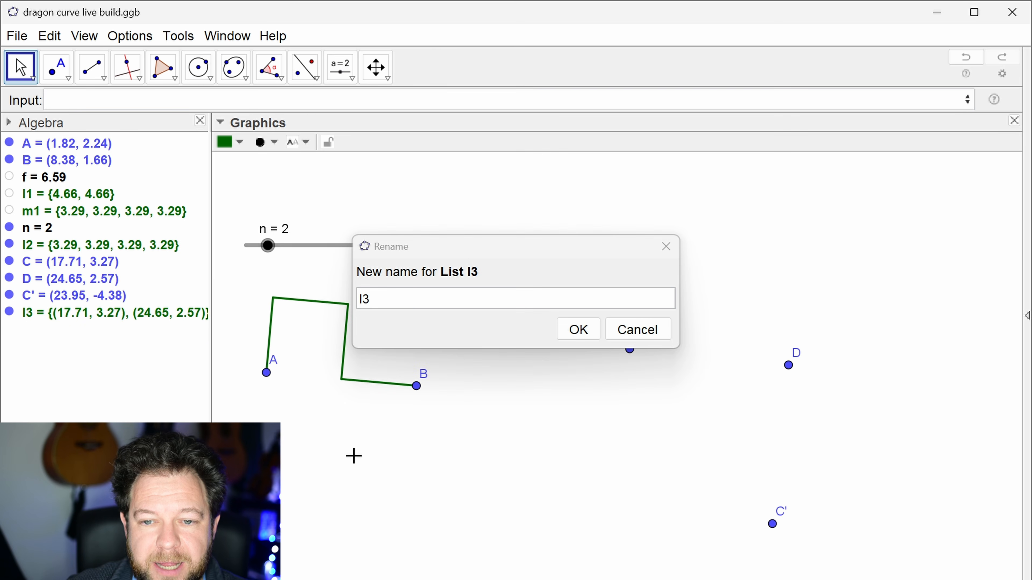
{"action": "left_click", "coordinate": [388, 297]}
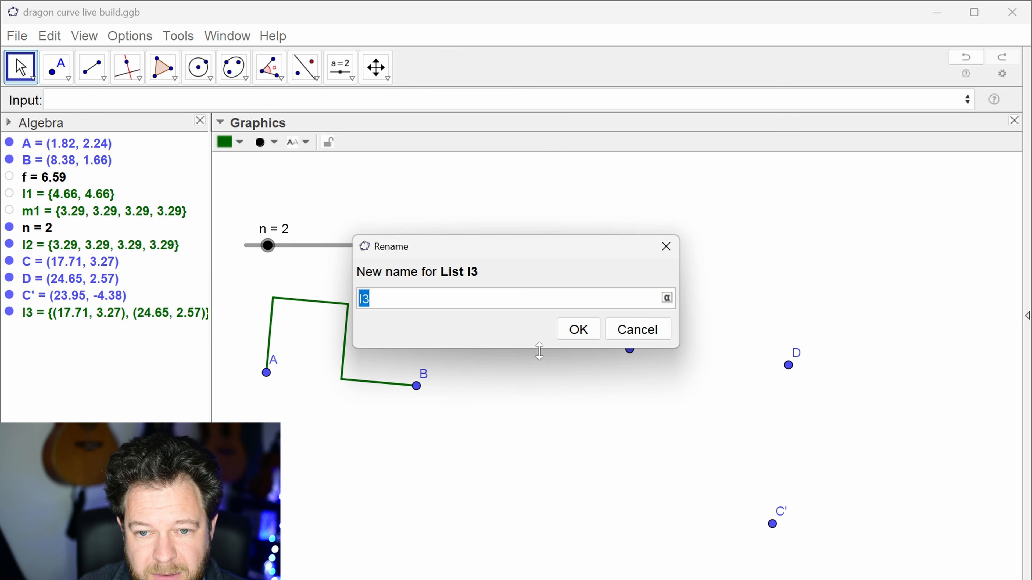
{"action": "type", "text": "sl"}
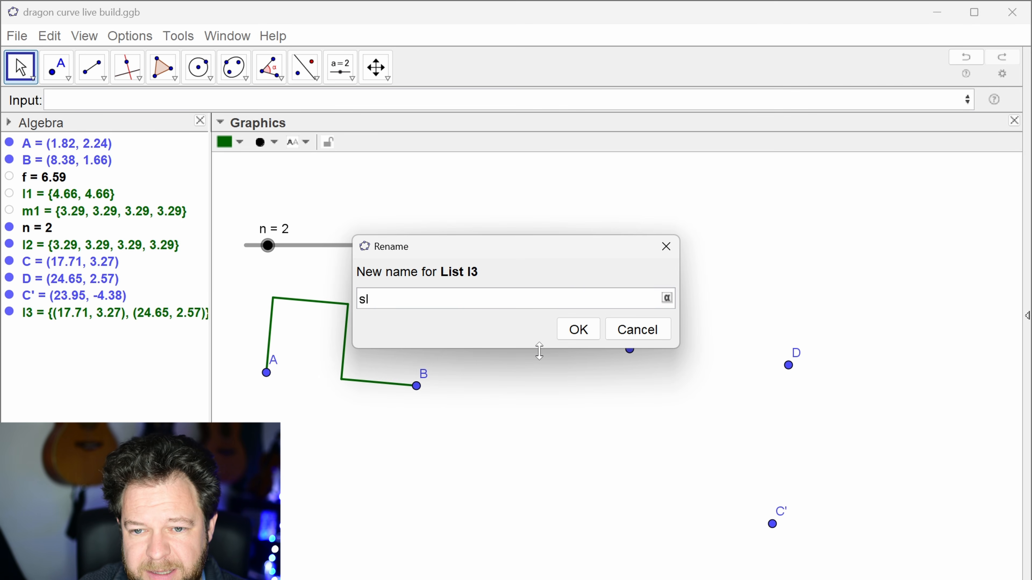
{"action": "key", "text": "Return"}
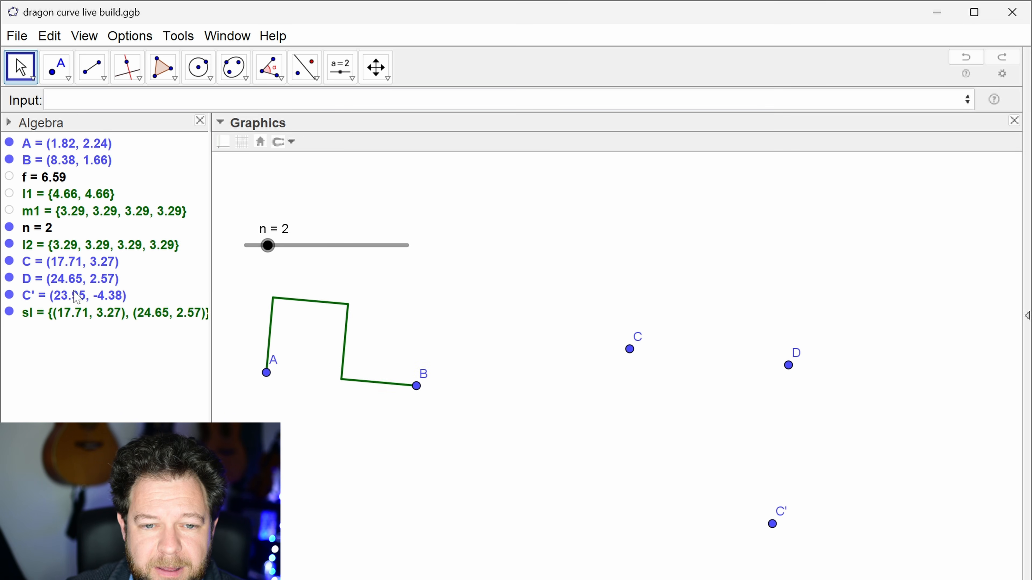
Step: Delete the rotated point C'
{"action": "left_click", "coordinate": [77, 294]}
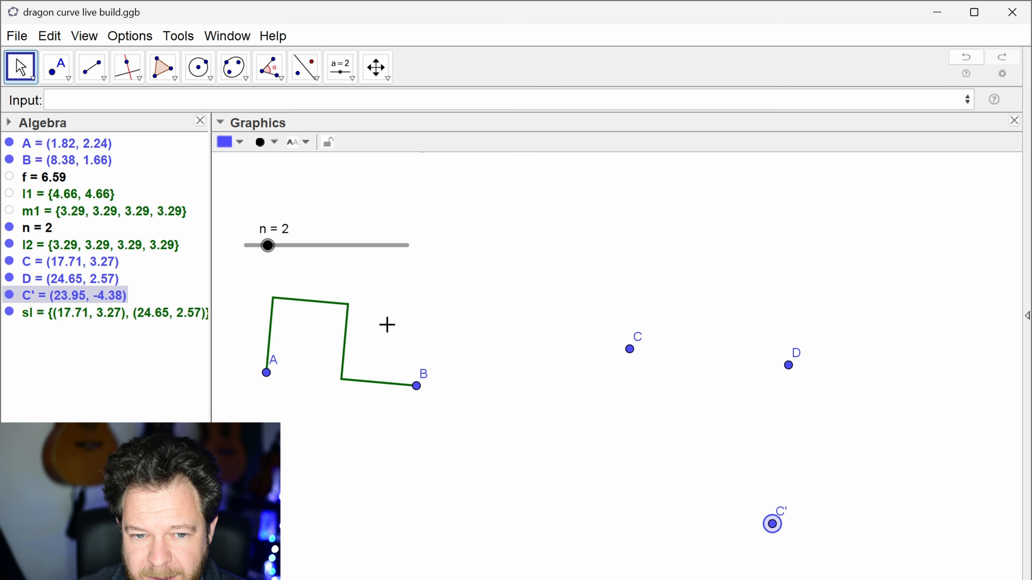
{"action": "key", "text": "Delete"}
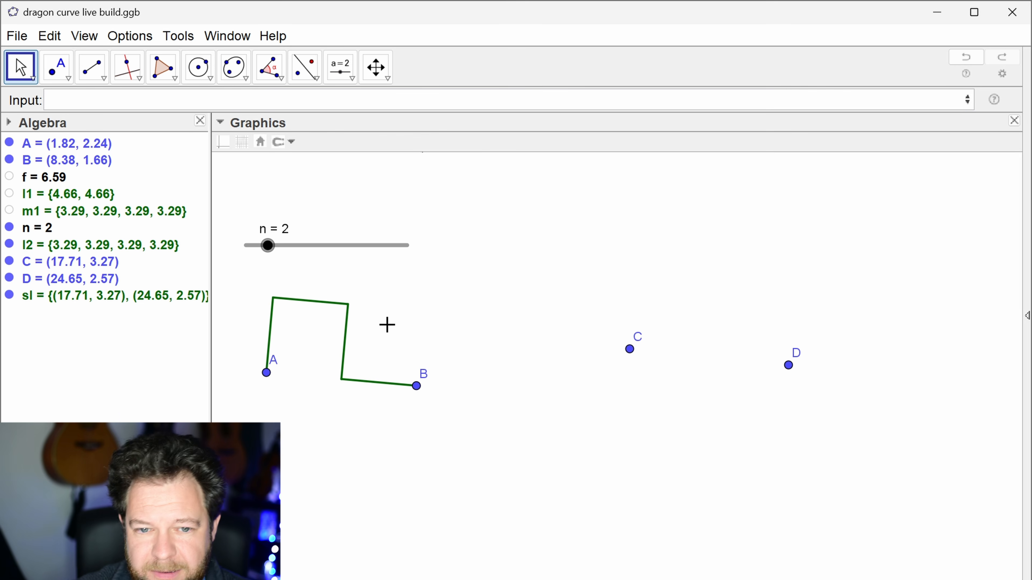
Step: Begin a list expression containing sl and a copy of sl rotated by pi/2, leaving the rotation centre open
{"action": "left_click", "coordinate": [183, 100]}
{"action": "type", "text": "{"}
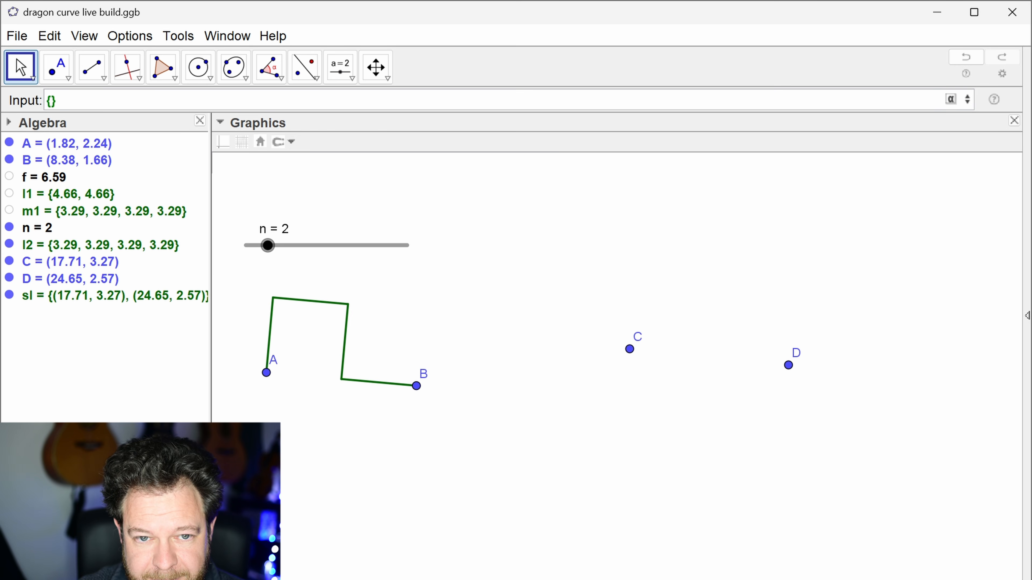
{"action": "type", "text": "sl"}
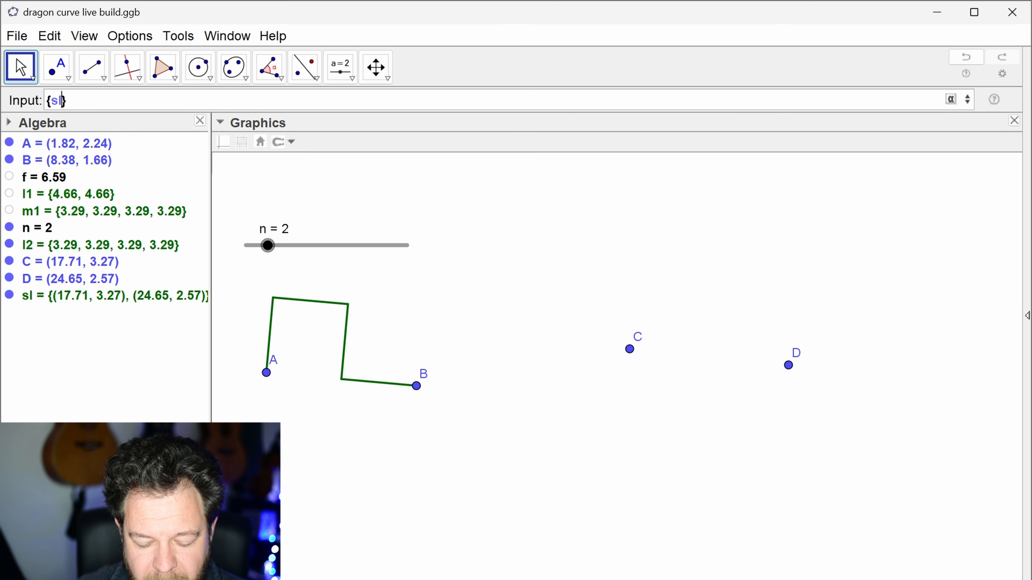
{"action": "type", "text": ","}
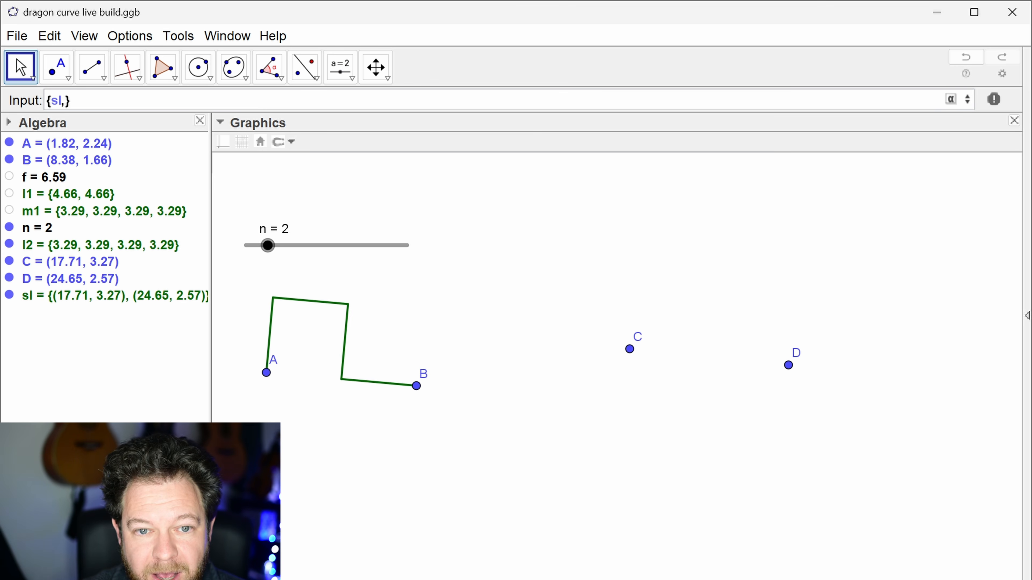
{"action": "type", "text": "sl,"}
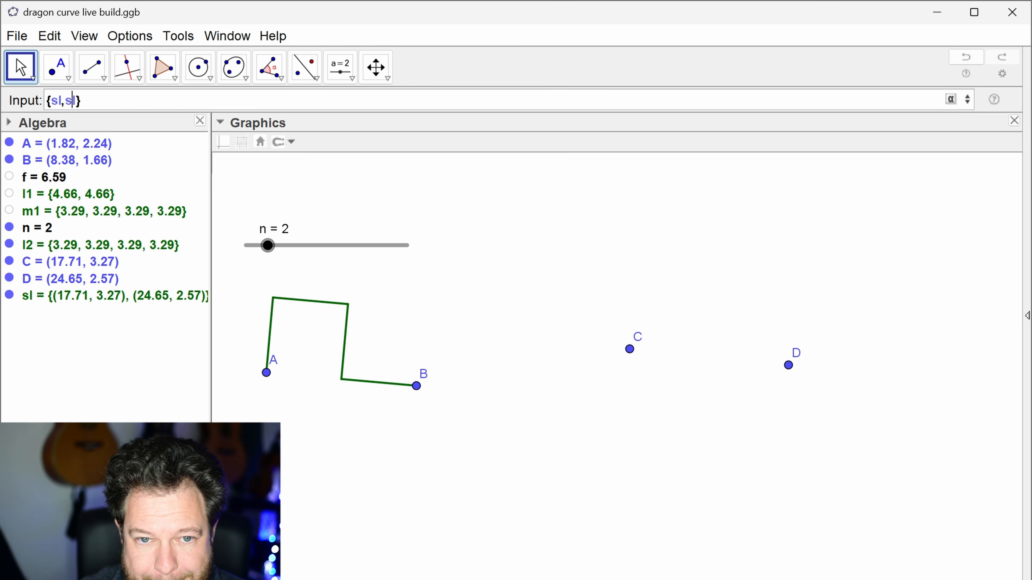
{"action": "type", "text": "rotate(sl"}
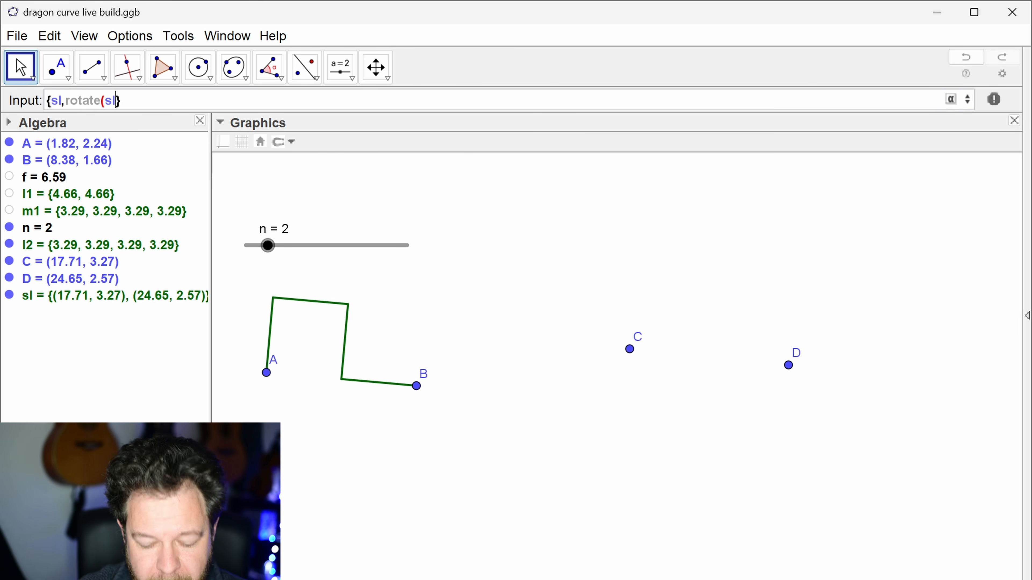
{"action": "type", "text": ",pi/2"}
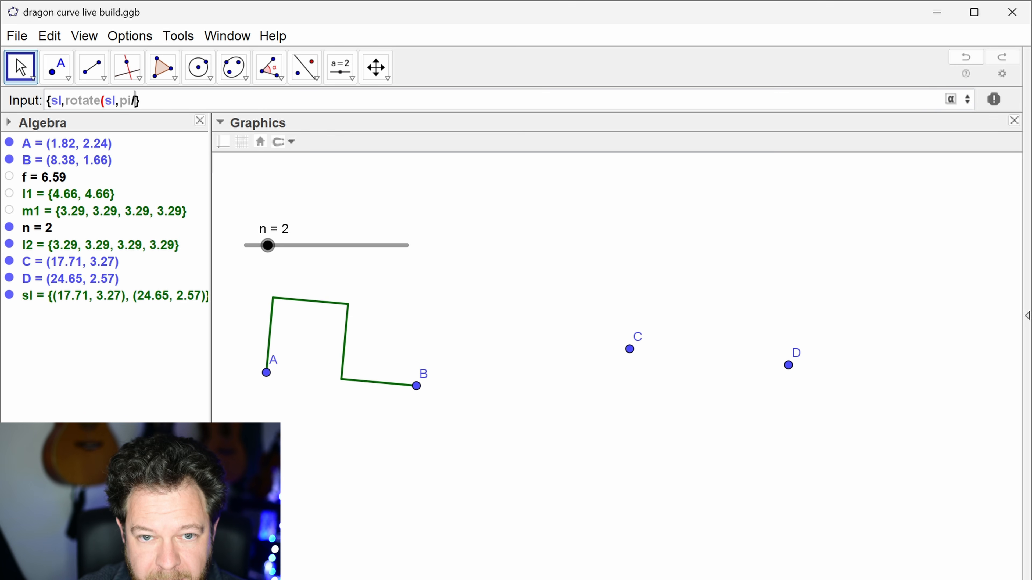
{"action": "type", "text": ","}
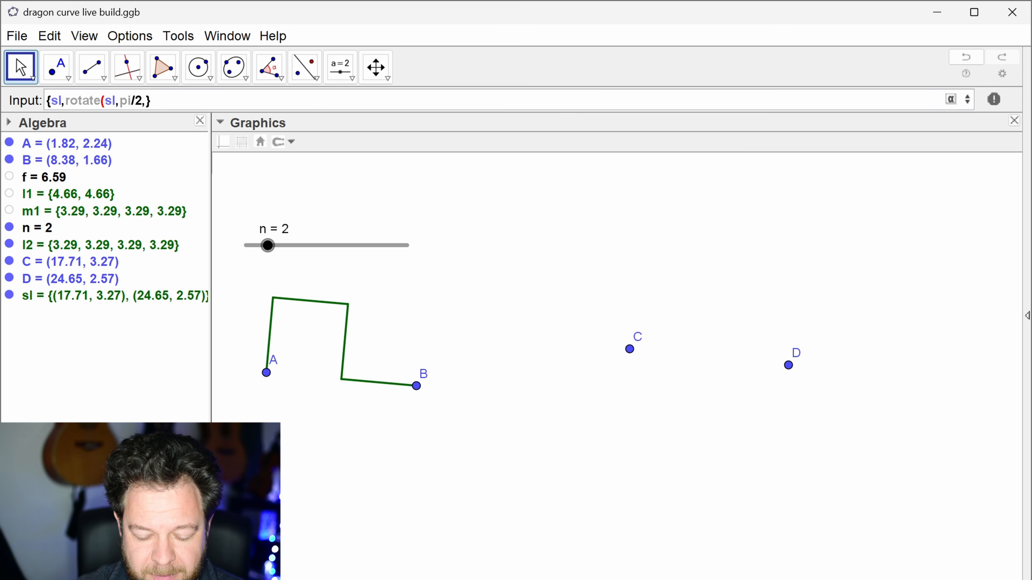
{"action": "type", "text": "sl("}
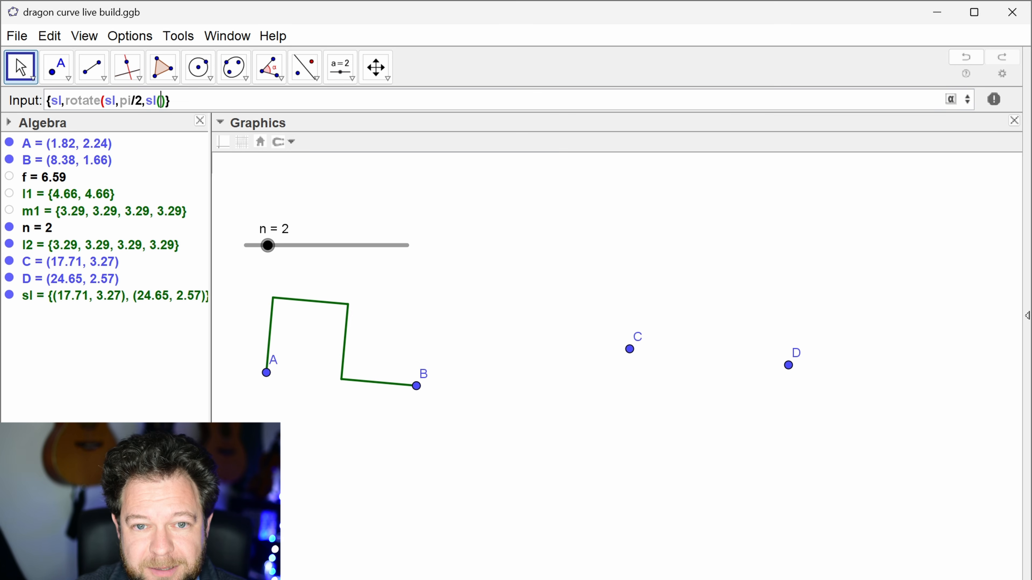
{"action": "type", "text": "4"}
{"action": "key", "text": "BackSpace"}
{"action": "key", "text": "BackSpace"}
{"action": "key", "text": "BackSpace"}
{"action": "key", "text": "BackSpace"}
{"action": "type", "text": ")"}
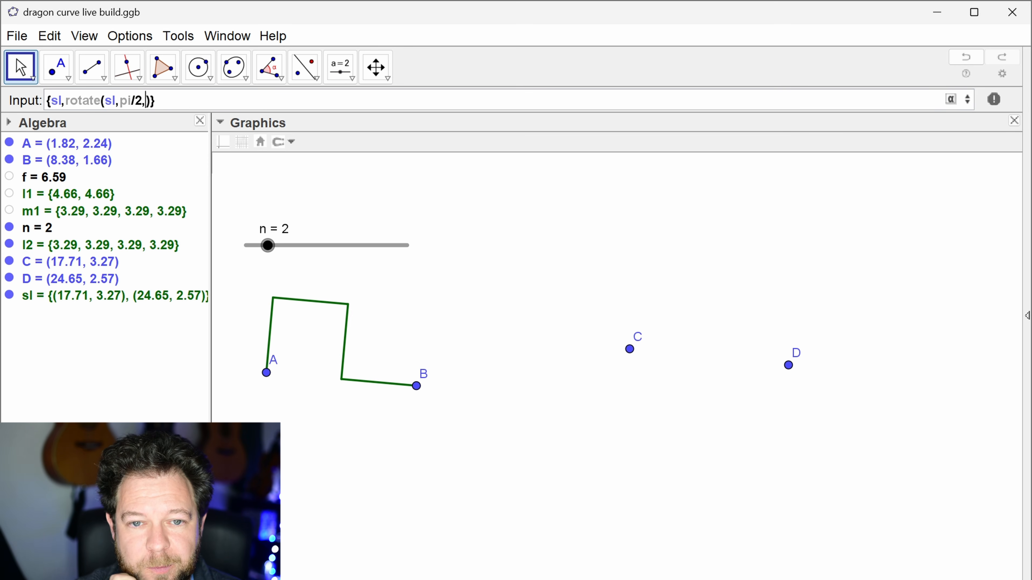
{"action": "type", "text": "Elem"}
Step: Complete the list by using Element(sl, Length(sl)) as the centre of the rotation, and create it
{"action": "key", "text": "Return"}
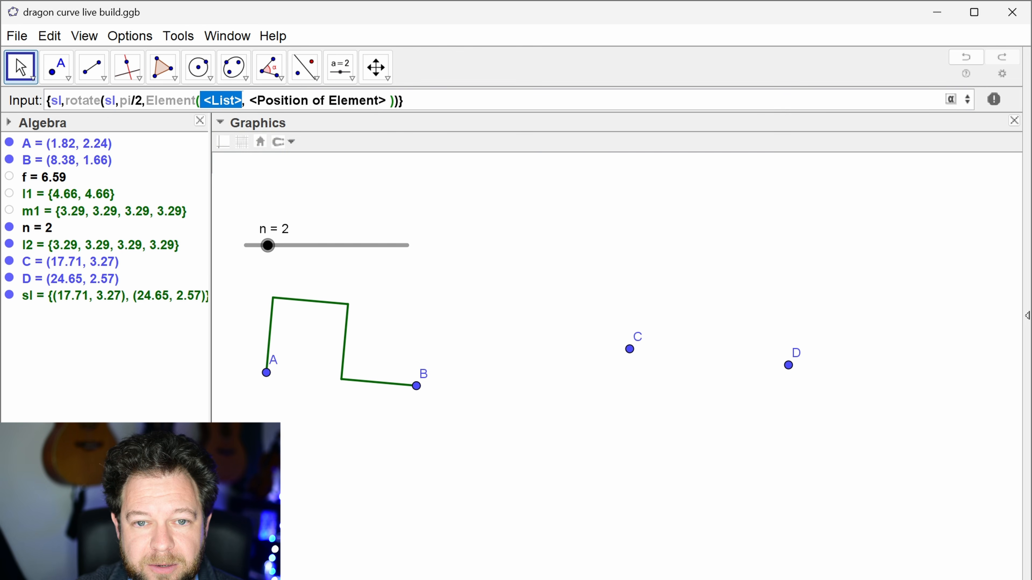
{"action": "type", "text": "sl"}
{"action": "key", "text": "Tab"}
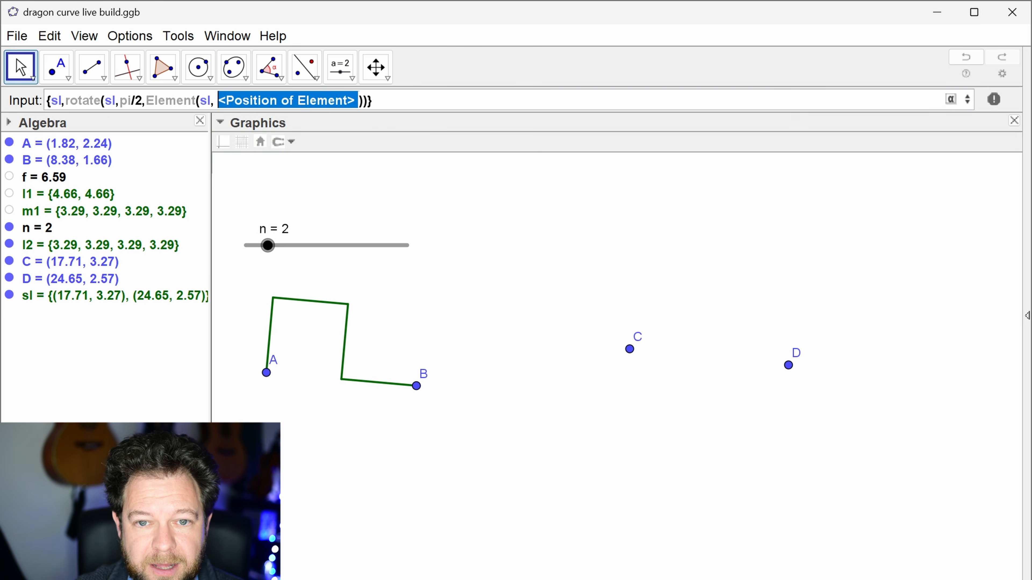
{"action": "type", "text": "length(sl"}
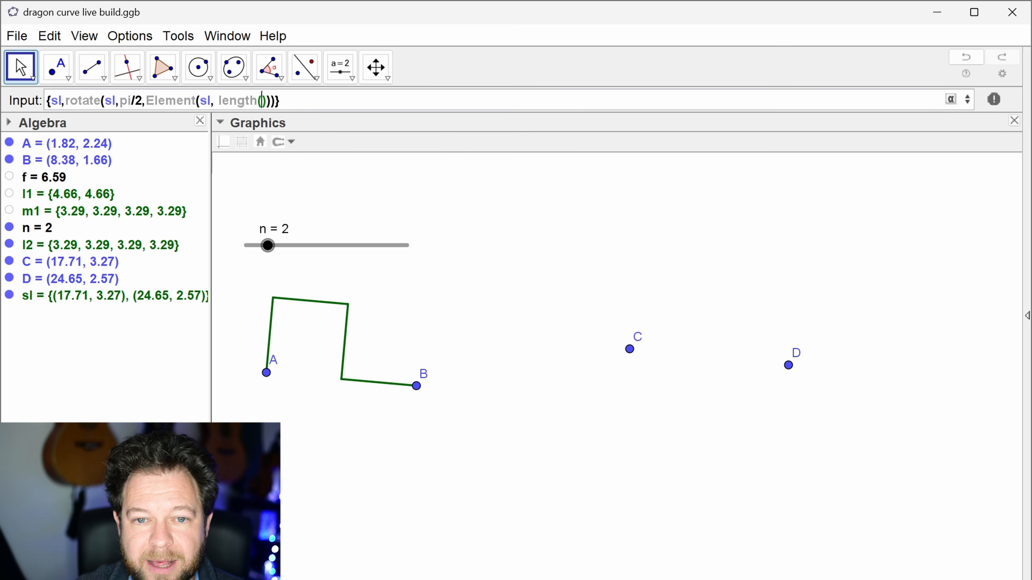
{"action": "type", "text": ")"}
{"action": "key", "text": "Right"}
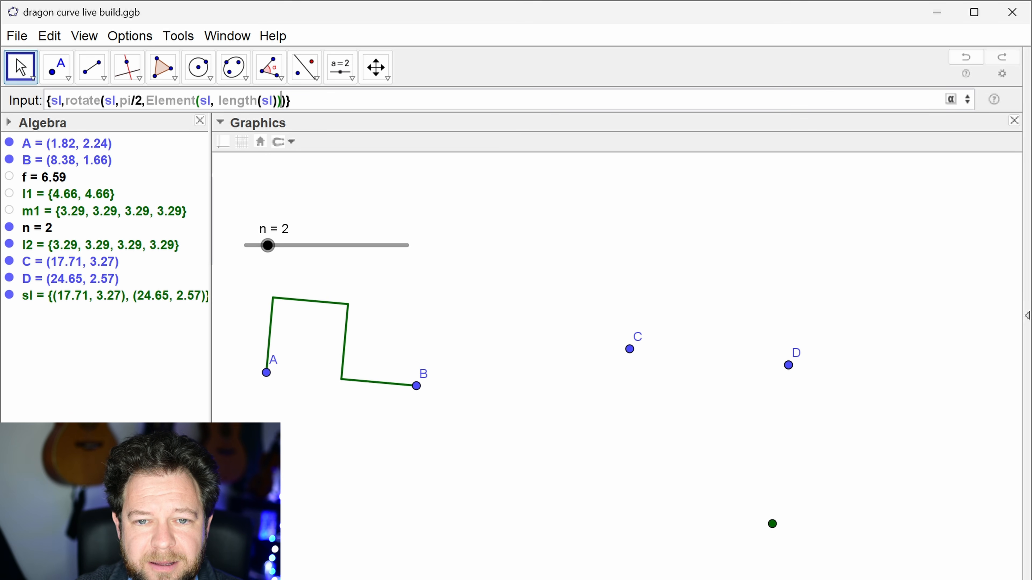
{"action": "key", "text": "Right"}
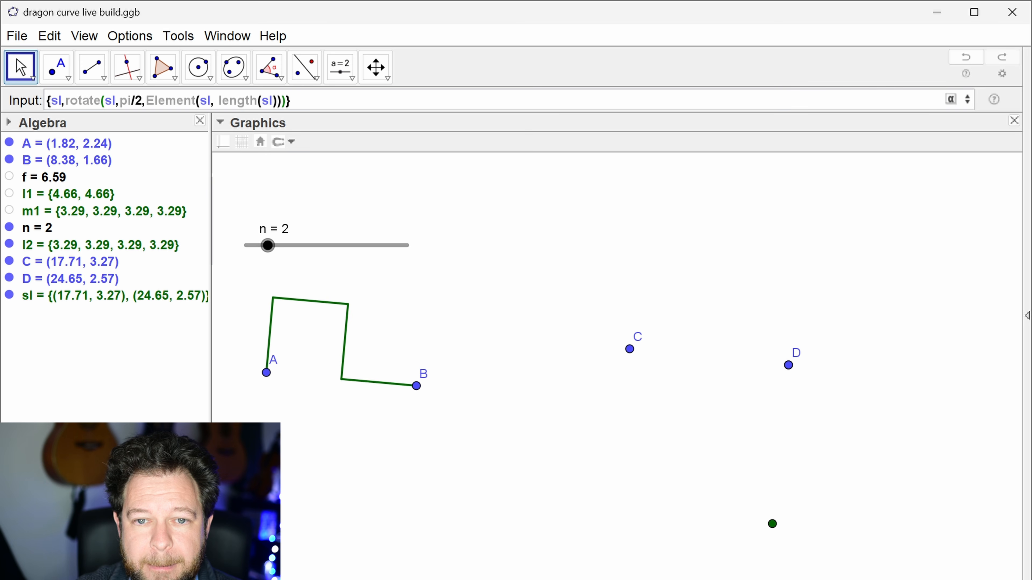
{"action": "key", "text": "Return"}
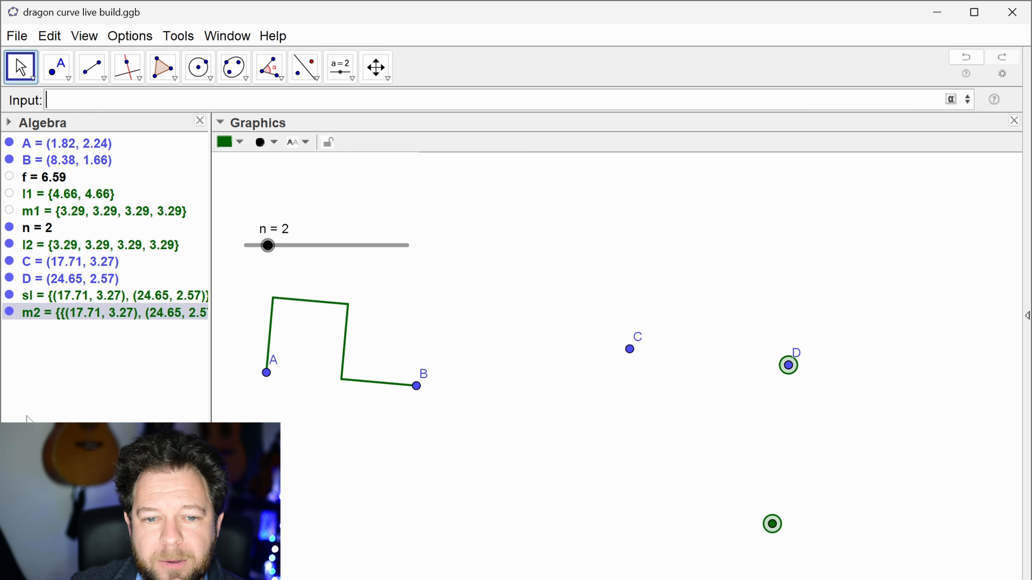
Step: Redefine the new list m2 by wrapping its whole expression in Flatten()
{"action": "left_click", "coordinate": [94, 334]}
{"action": "left_click", "coordinate": [115, 317]}
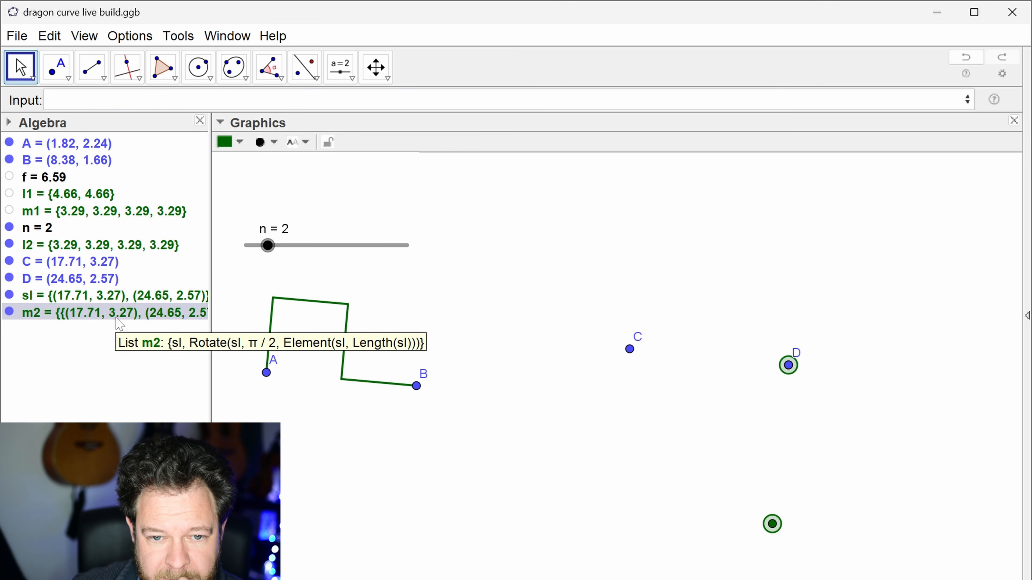
{"action": "double_click", "coordinate": [119, 321]}
{"action": "type", "text": "flatten({sl, Rotate(sl, π / 2, Element(sl, Length(sl"}
{"action": "key", "text": "End"}
{"action": "type", "text": ")"}
{"action": "key", "text": "Return"}
Step: Hide the list sl in the graphics while keeping points C, D and list m2 shown
{"action": "left_click", "coordinate": [9, 296]}
{"action": "left_click", "coordinate": [10, 279]}
{"action": "left_click", "coordinate": [9, 261]}
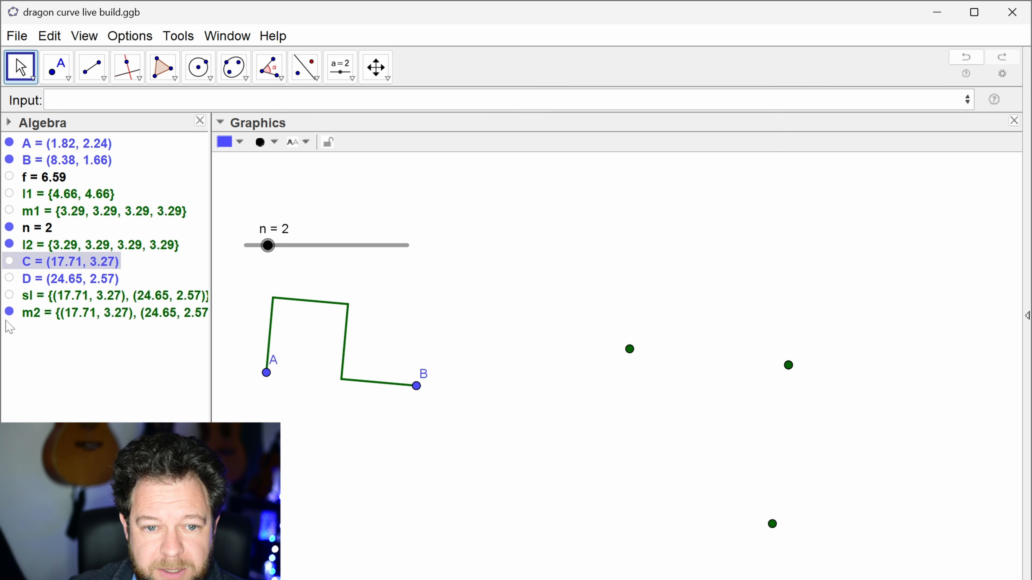
{"action": "left_click", "coordinate": [8, 272]}
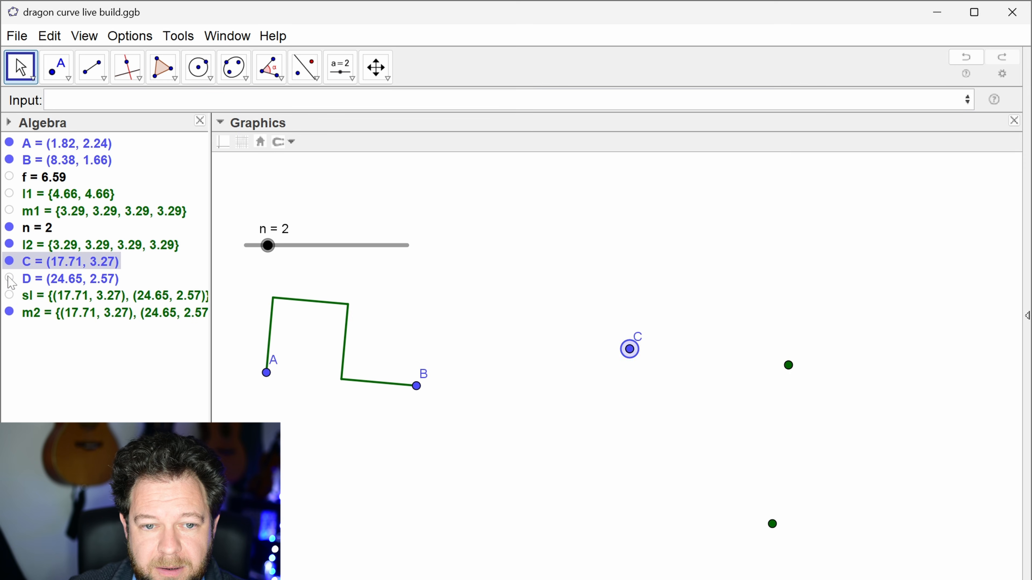
{"action": "left_click", "coordinate": [10, 279]}
{"action": "left_click", "coordinate": [12, 314]}
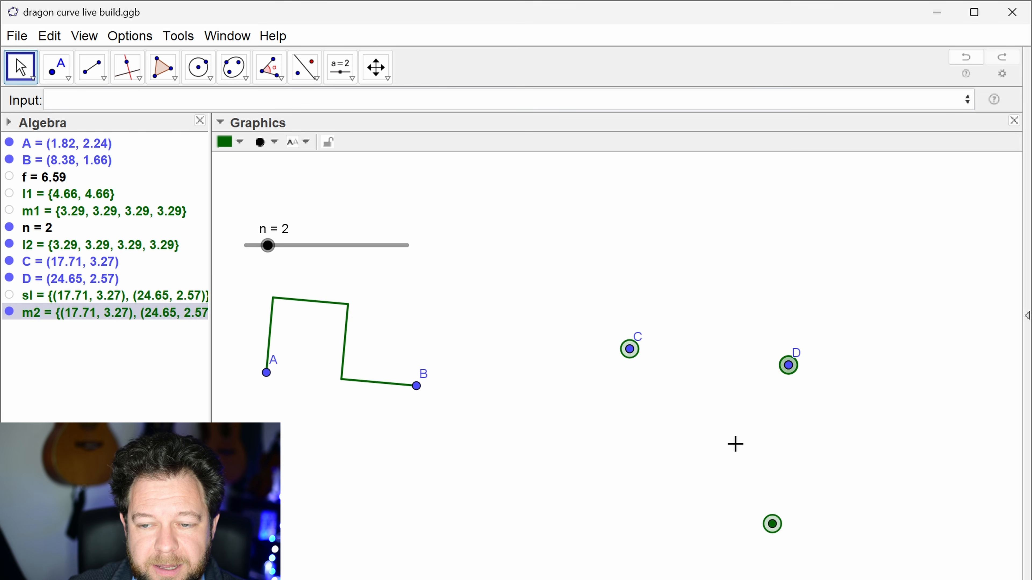
Step: Widen the Algebra view to fit all of list m2 and move slider n to the upper corner of the graphics area
{"action": "left_click_drag", "start_coordinate": [210, 355], "coordinate": [417, 365]}
{"action": "left_click_drag", "start_coordinate": [811, 486], "coordinate": [558, 491]}
{"action": "right_click", "coordinate": [523, 254]}
{"action": "left_click", "coordinate": [609, 371]}
{"action": "left_click_drag", "start_coordinate": [507, 256], "coordinate": [480, 184]}
{"action": "left_click", "coordinate": [228, 353]}
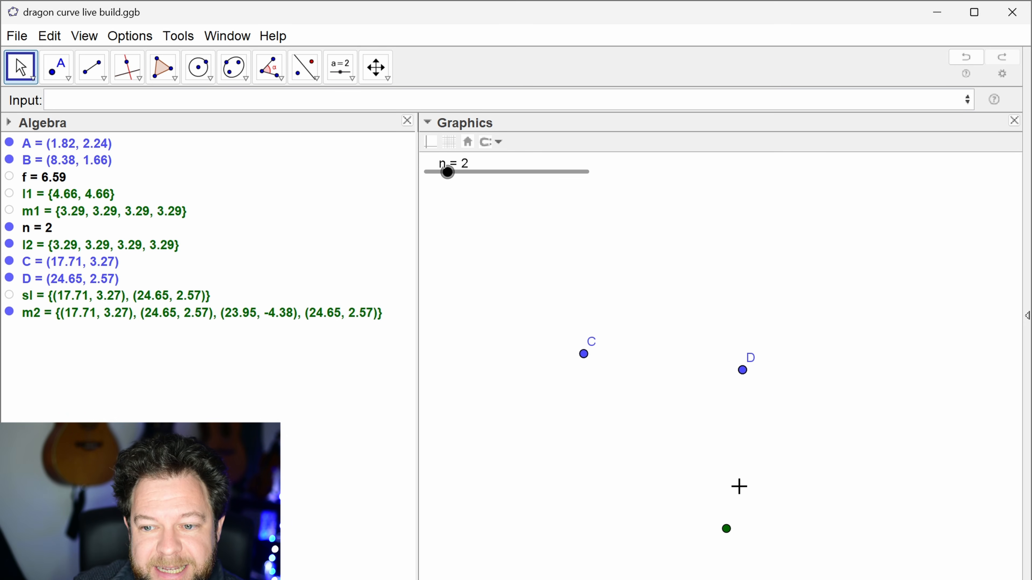
Step: Redefine m2 so the rotated points are reversed: Flatten({sl, Reverse(Rotate(sl, pi/2, Element(sl, Length(sl))))})
{"action": "double_click", "coordinate": [235, 317]}
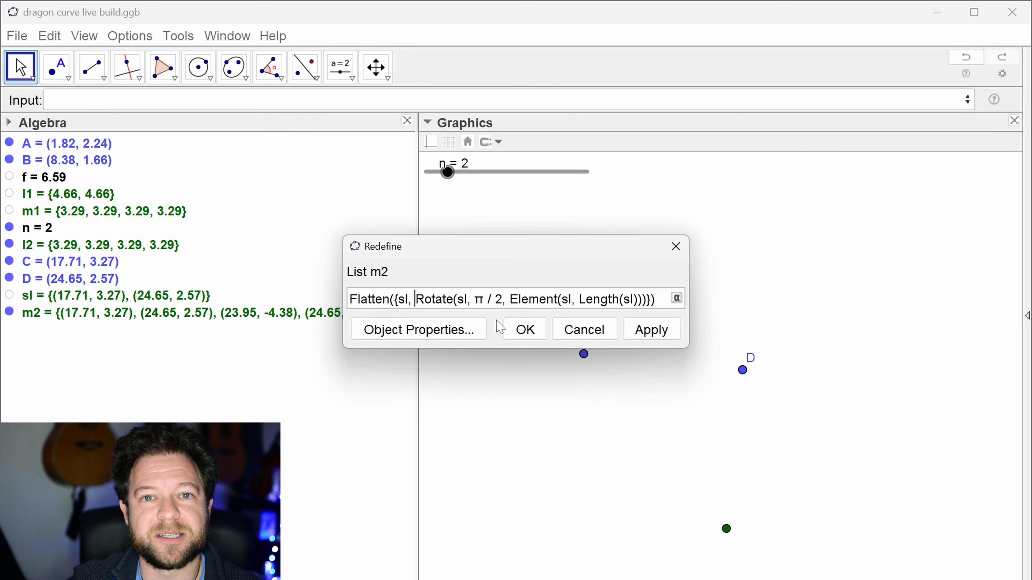
{"action": "type", "text": "reverse("}
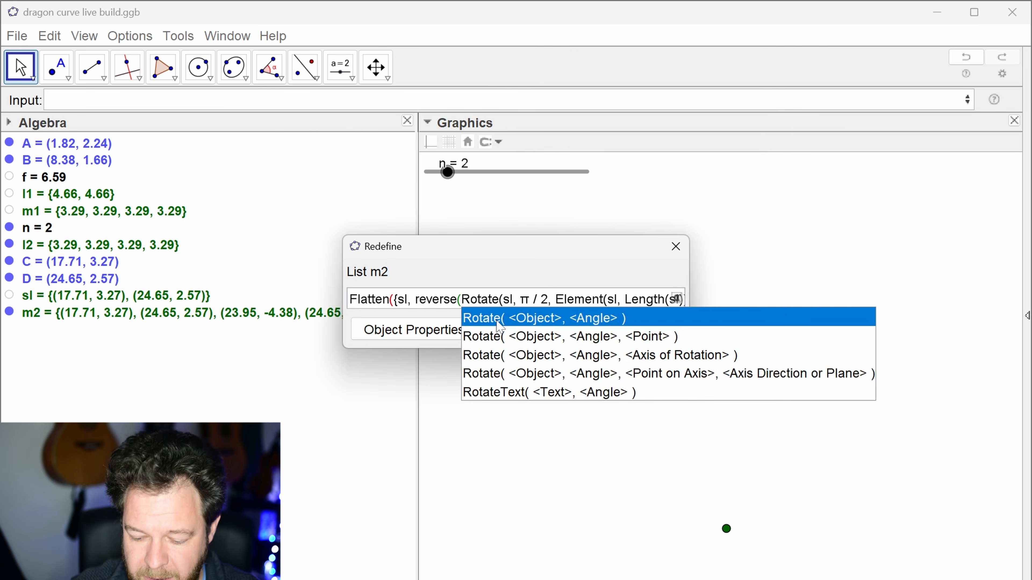
{"action": "key", "text": "End"}
{"action": "key", "text": "Left"}
{"action": "key", "text": "Left"}
{"action": "key", "text": "Return"}
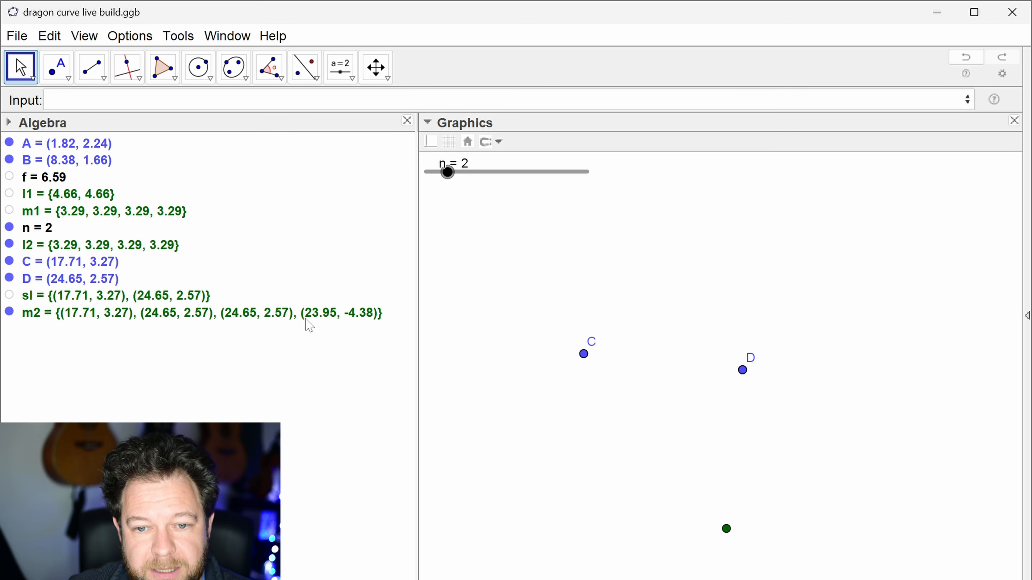
{"action": "double_click", "coordinate": [357, 324]}
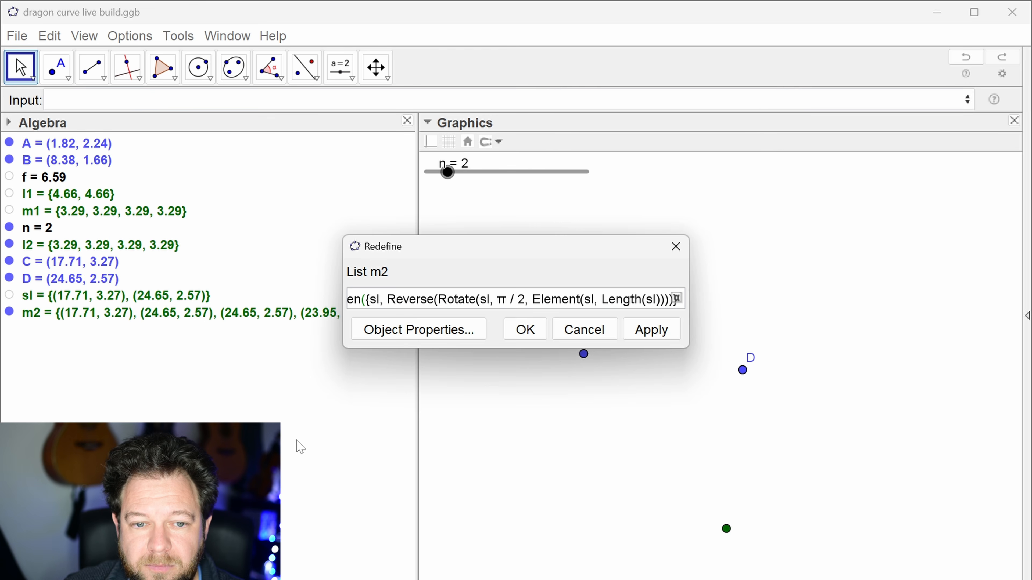
{"action": "key", "text": "Escape"}
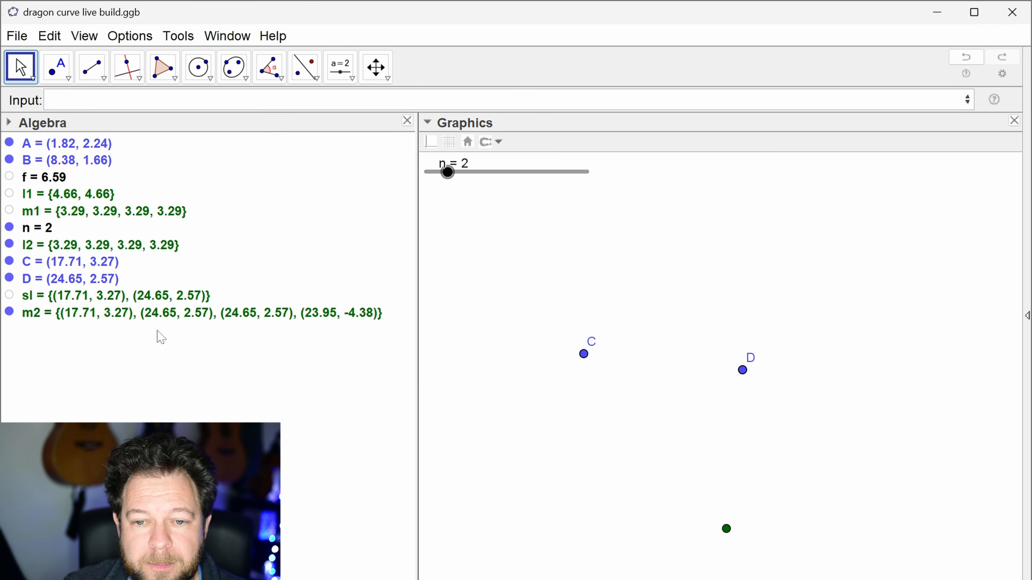
{"action": "double_click", "coordinate": [121, 316]}
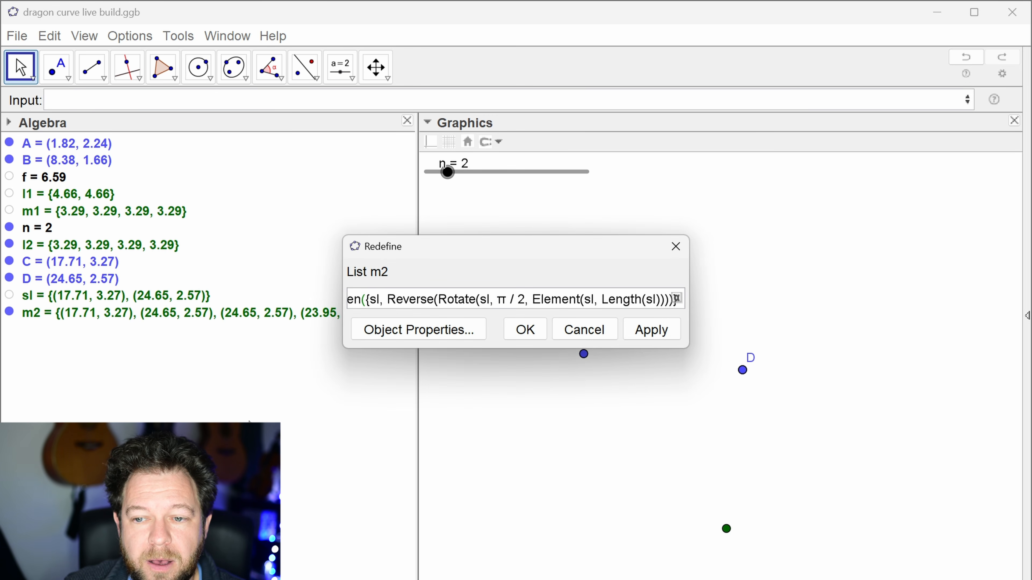
{"action": "key", "text": "Escape"}
{"action": "left_click_drag", "start_coordinate": [638, 412], "coordinate": [626, 329]}
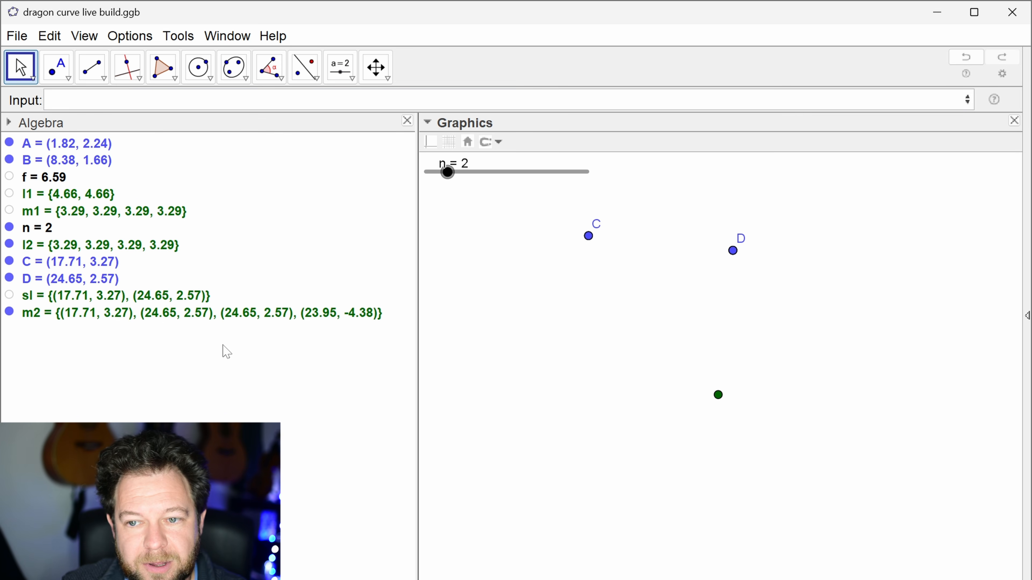
Step: Examine the full definition of list m2 in a widened Redefine dialog and select the whole expression
{"action": "double_click", "coordinate": [122, 316]}
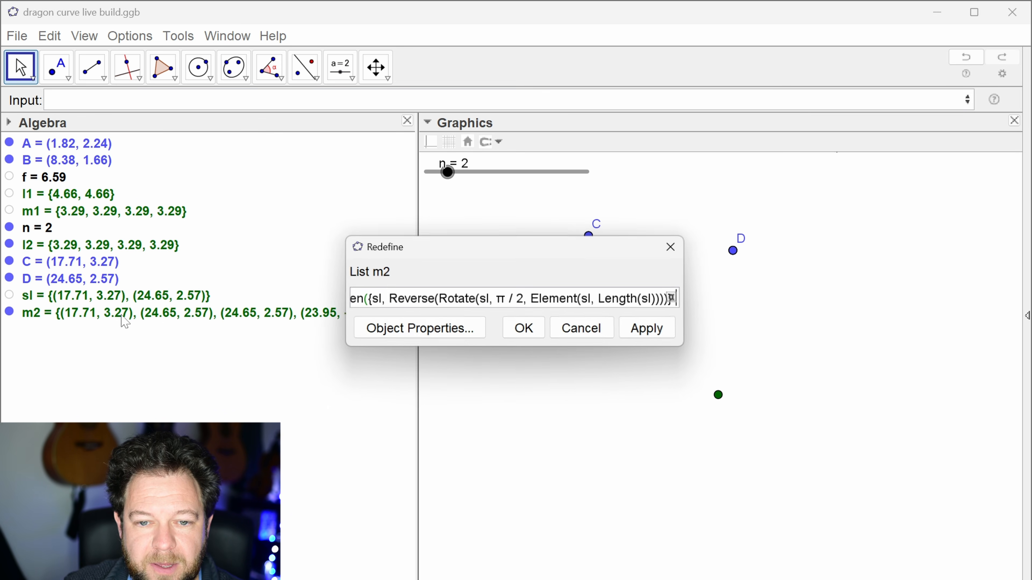
{"action": "left_click_drag", "start_coordinate": [343, 297], "coordinate": [90, 296]}
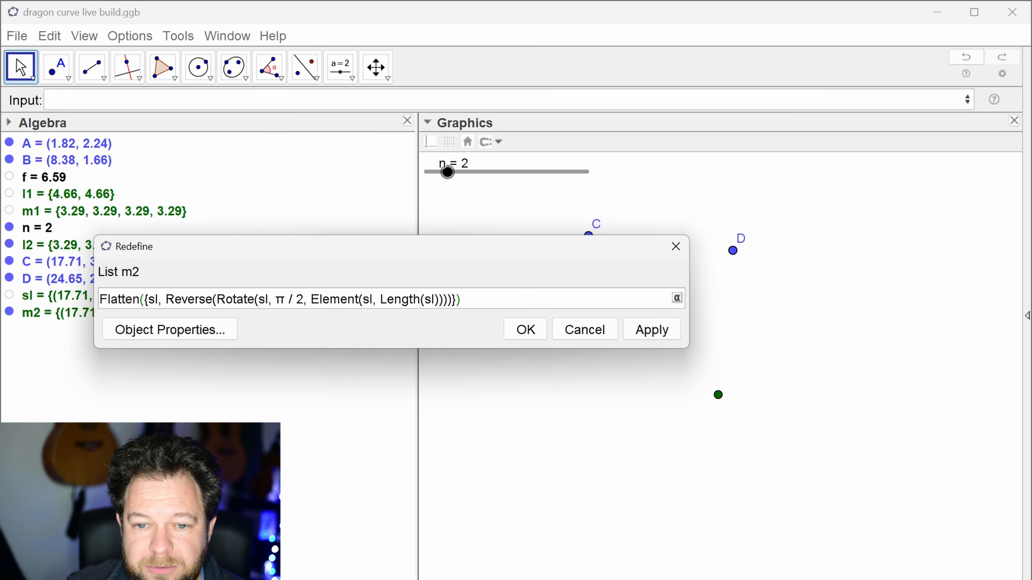
{"action": "key", "text": "ctrl+a"}
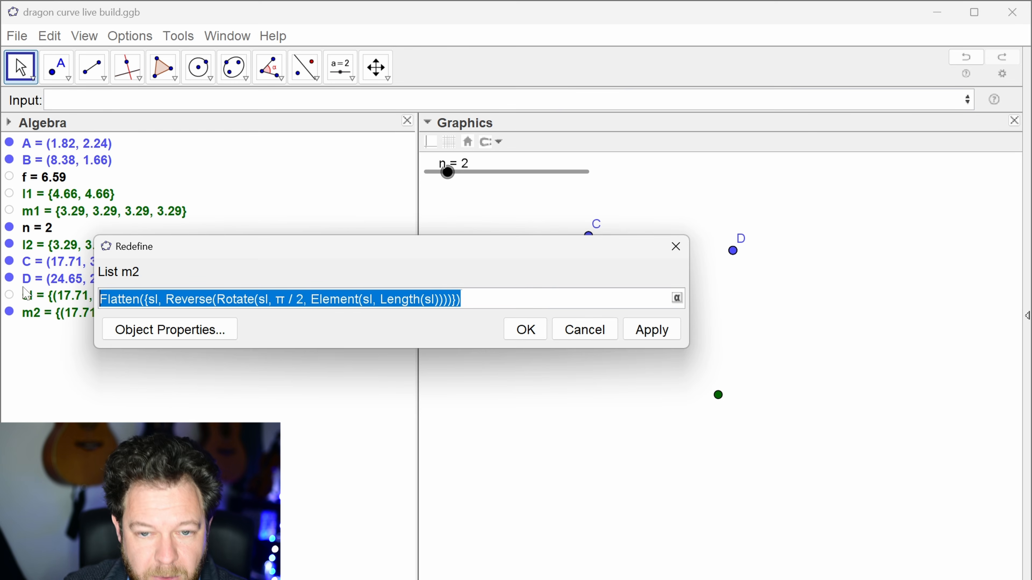
{"action": "key", "text": "Return"}
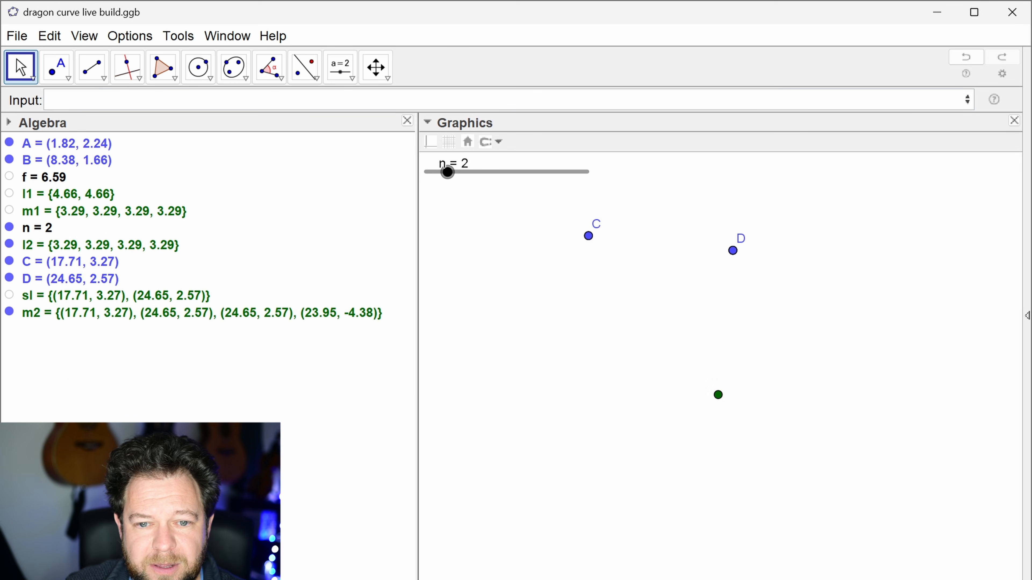
Step: Create an integer slider n_2 with minimum 1, maximum 10 and increment 1 above point D, and set it to 3
{"action": "left_click", "coordinate": [341, 68]}
{"action": "left_click", "coordinate": [725, 182]}
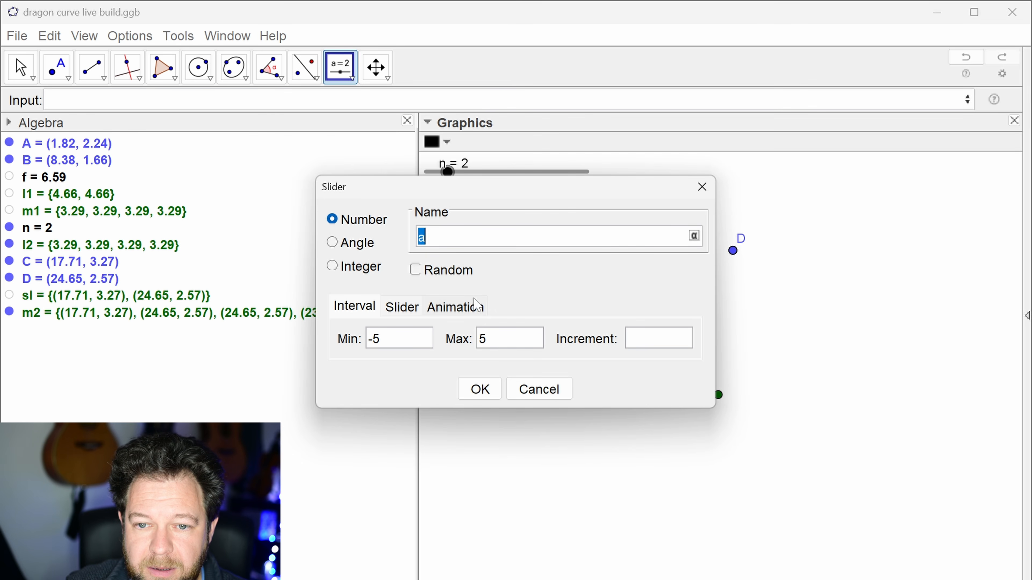
{"action": "type", "text": "n"}
{"action": "left_click", "coordinate": [339, 266]}
{"action": "type", "text": "_2"}
{"action": "left_click_drag", "start_coordinate": [508, 338], "coordinate": [457, 336]}
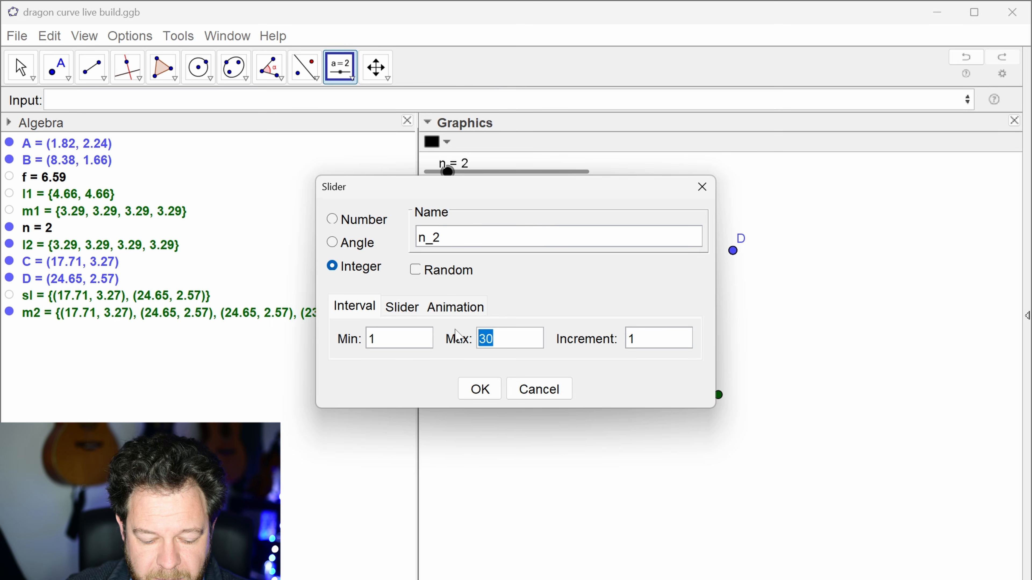
{"action": "type", "text": "10"}
{"action": "left_click", "coordinate": [480, 389]}
{"action": "left_click_drag", "start_coordinate": [726, 176], "coordinate": [756, 196]}
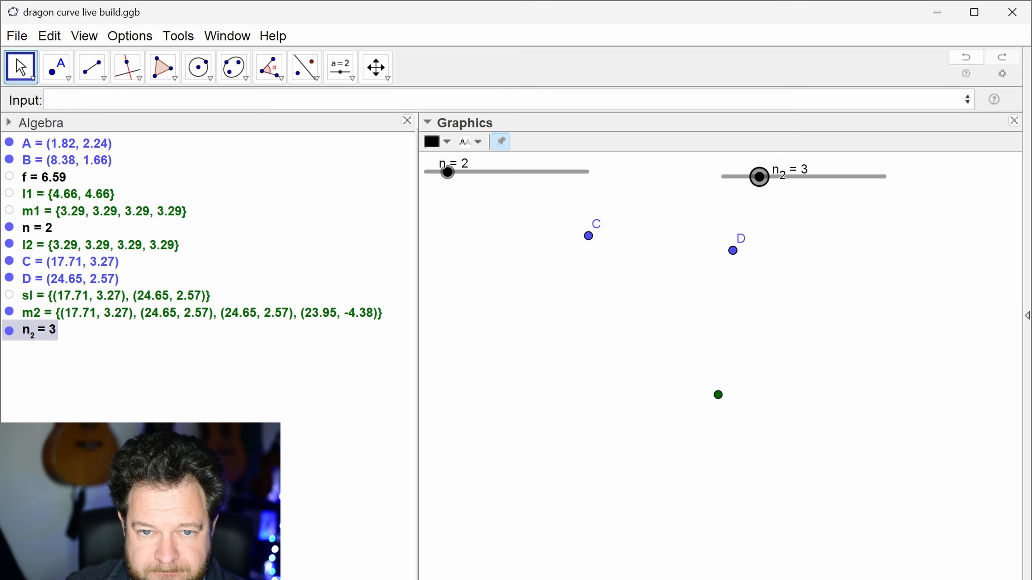
Step: Begin an Iteration command of the expression, variables, start values and count form, using the copied Flatten expression, variable sl and empty start-value braces
{"action": "left_click", "coordinate": [48, 100]}
{"action": "type", "text": "iterati"}
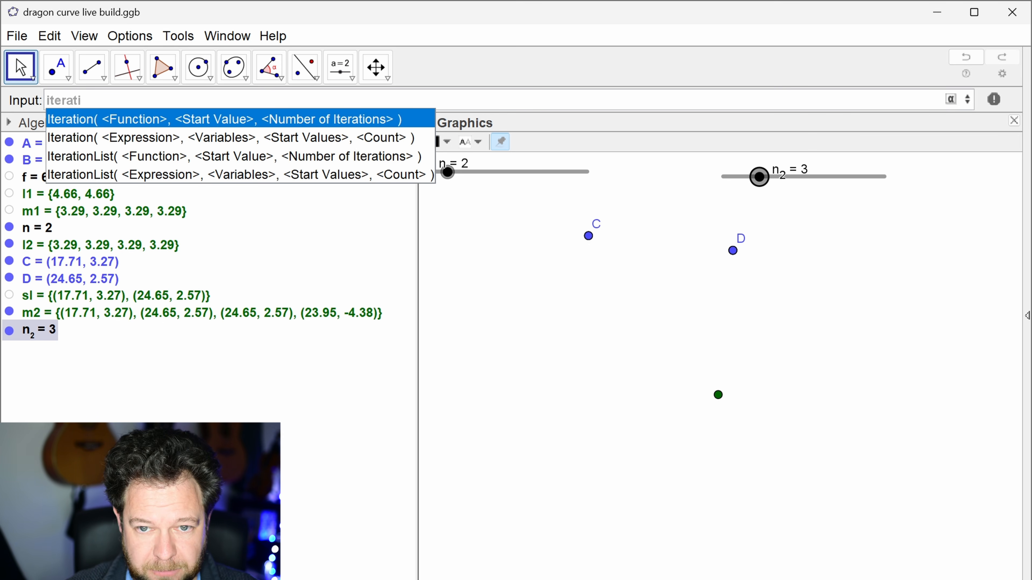
{"action": "key", "text": "Down"}
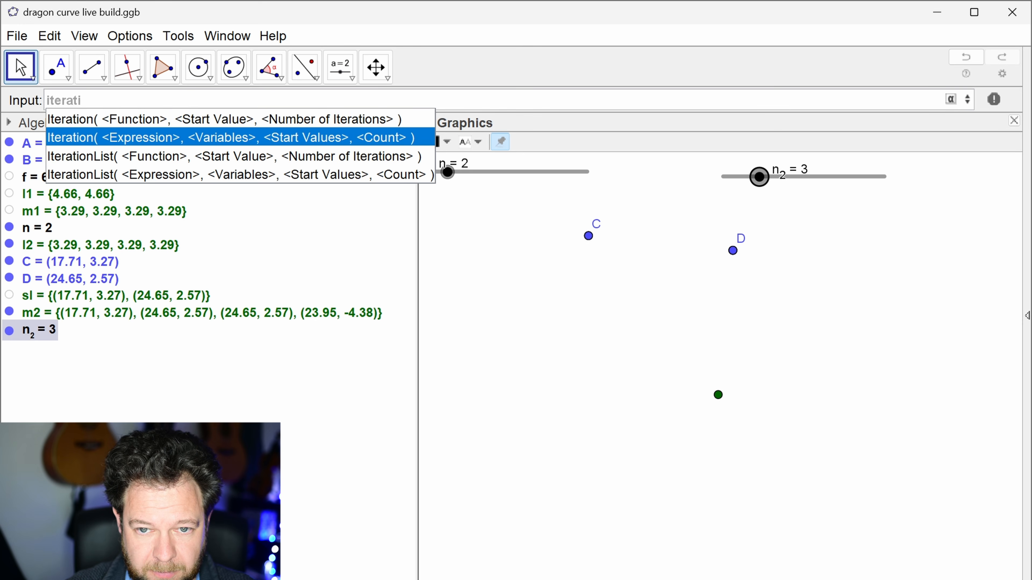
{"action": "key", "text": "Return"}
{"action": "type", "text": "Flatten({sl, Reverse(Rotate(sl, π / 2, Element(sl, Length(sl))))})"}
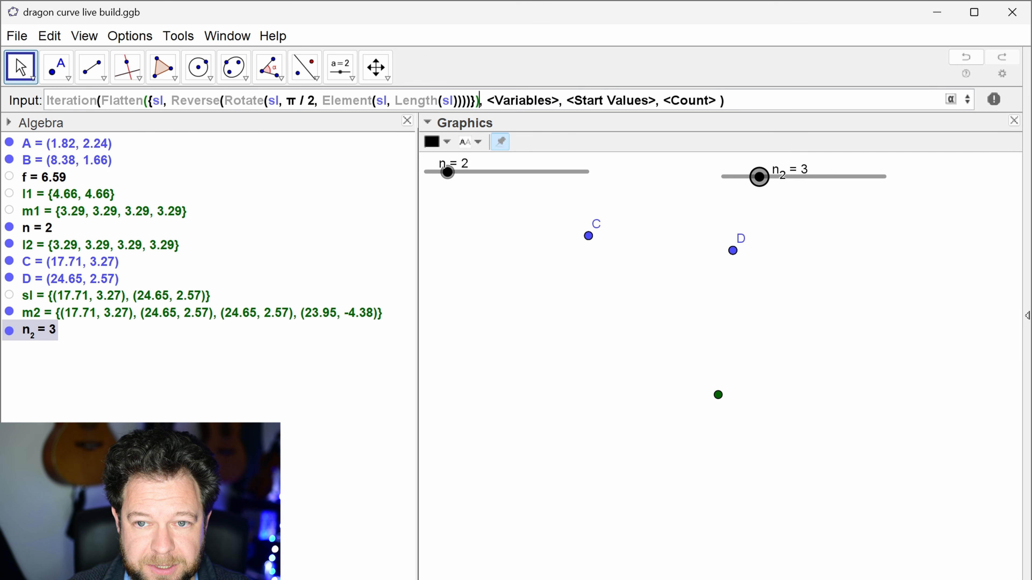
{"action": "key", "text": "Tab"}
{"action": "type", "text": "sl"}
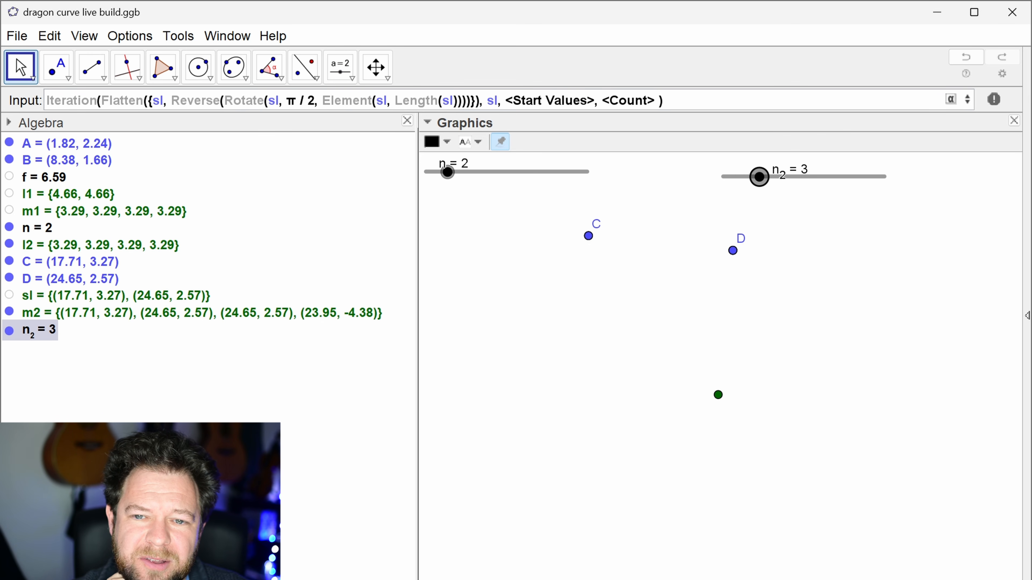
{"action": "key", "text": "Tab"}
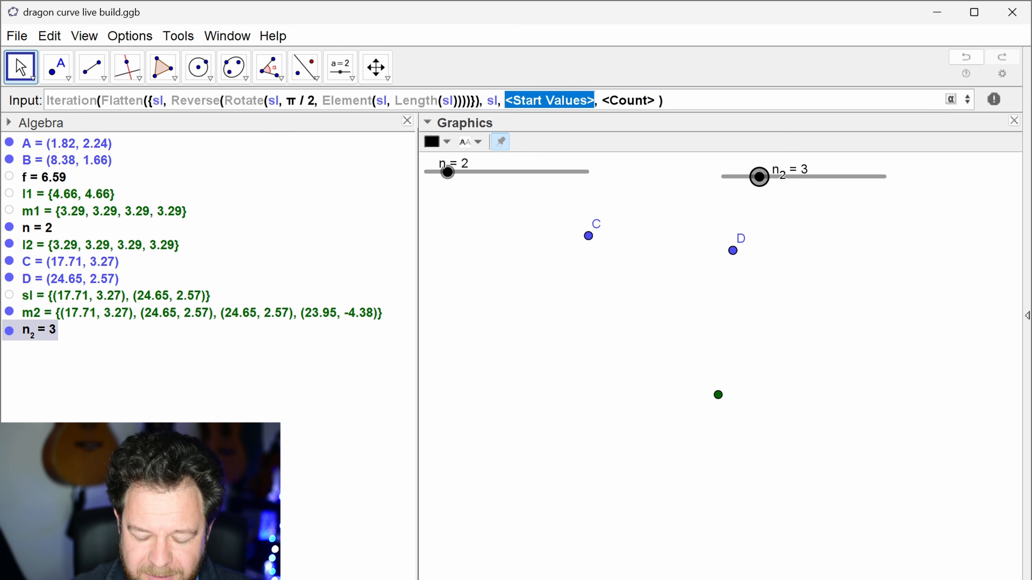
{"action": "type", "text": "{}"}
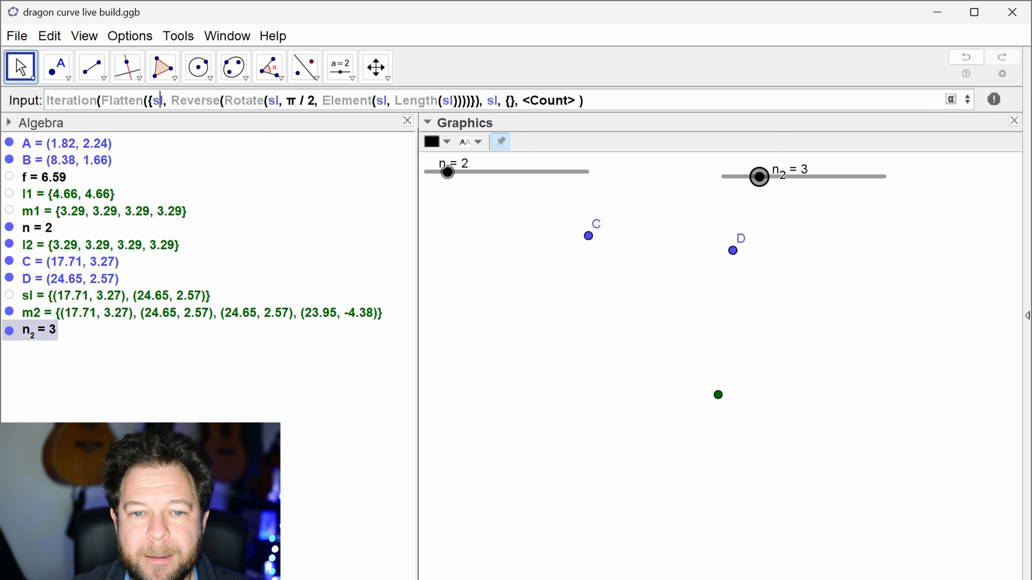
Step: Rename the iteration variable from sl to s throughout the Flatten expression and in the variable argument
{"action": "key", "text": "BackSpace"}
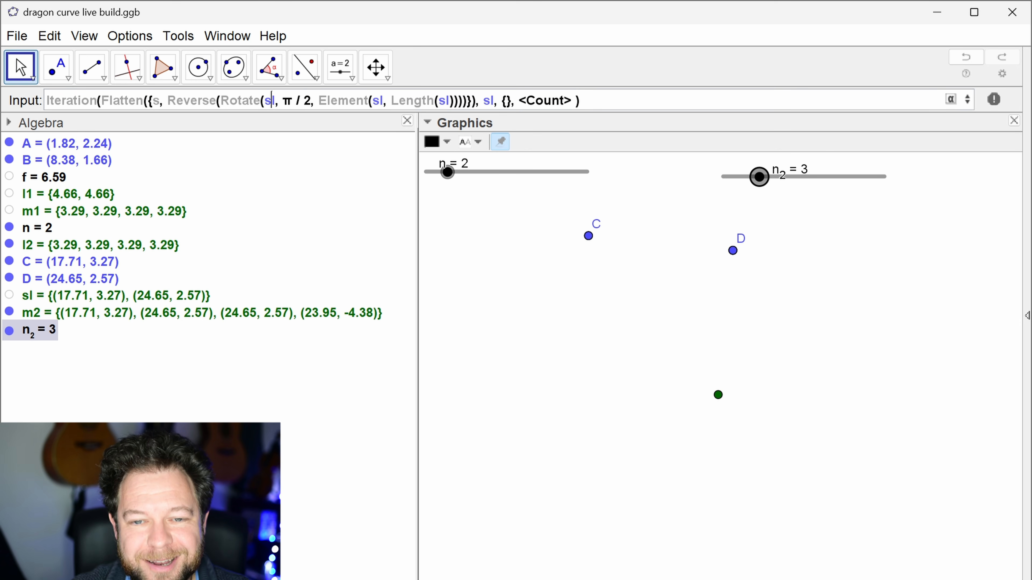
{"action": "key", "text": "Delete"}
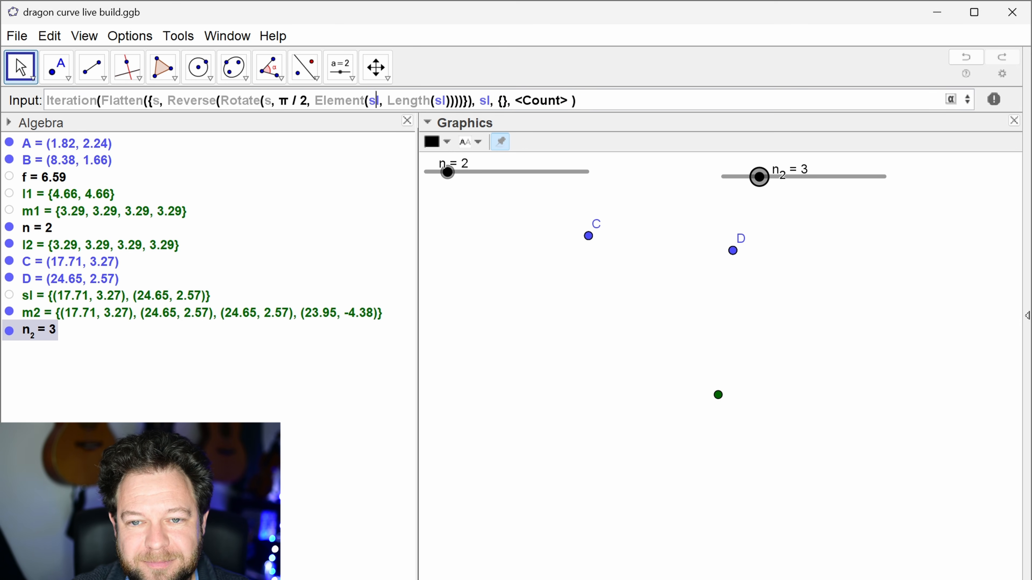
{"action": "key", "text": "Delete"}
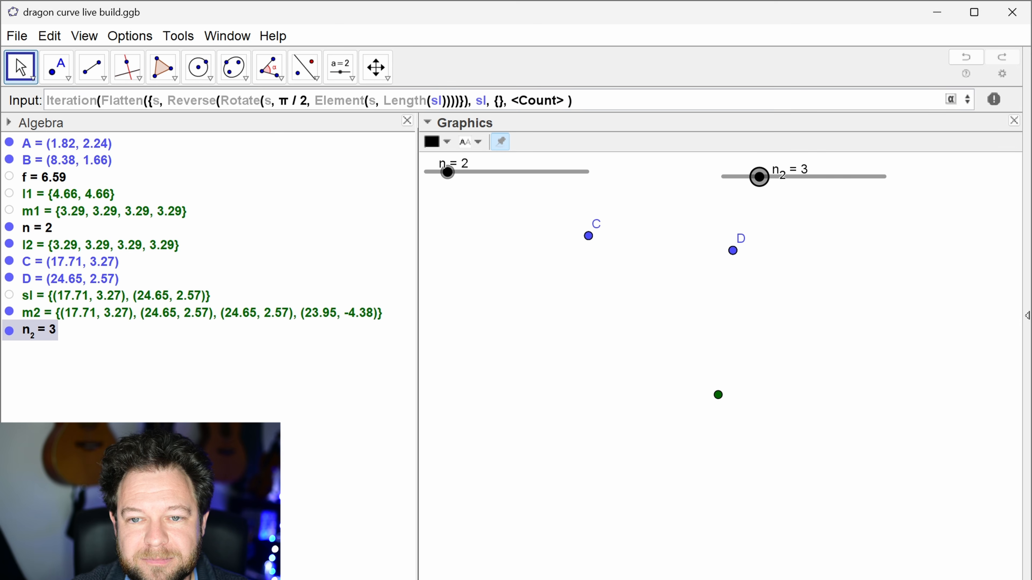
{"action": "key", "text": "Delete"}
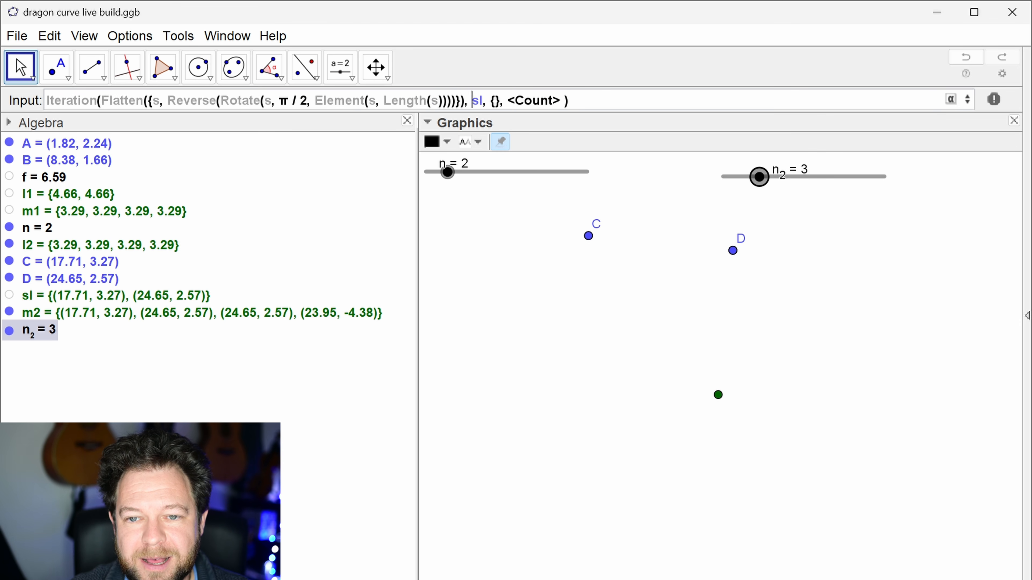
{"action": "key", "text": "Delete"}
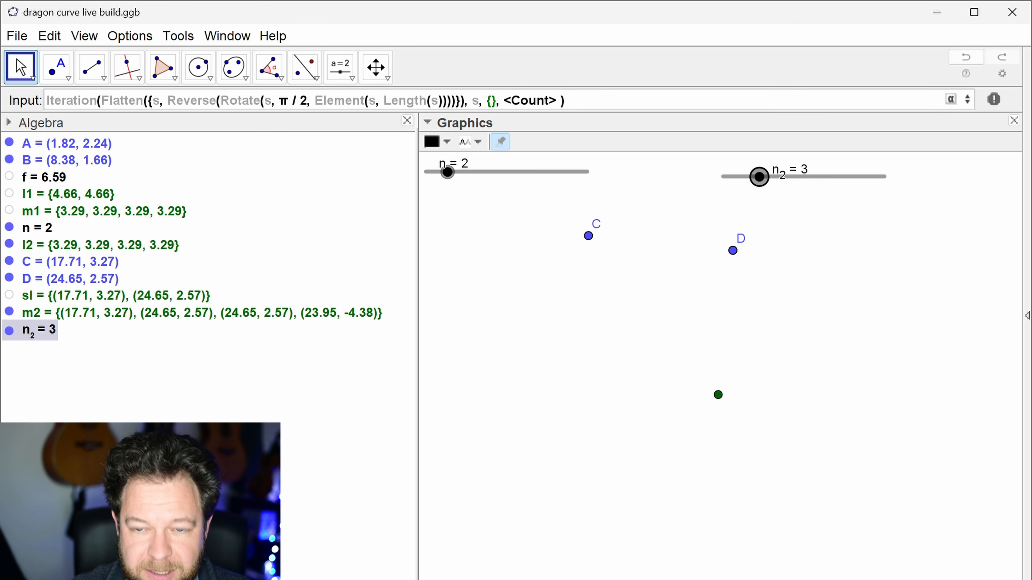
Step: Complete the Iteration command with start value {sl} and count n_2, and create the point list
{"action": "type", "text": "sl"}
{"action": "key", "text": "Tab"}
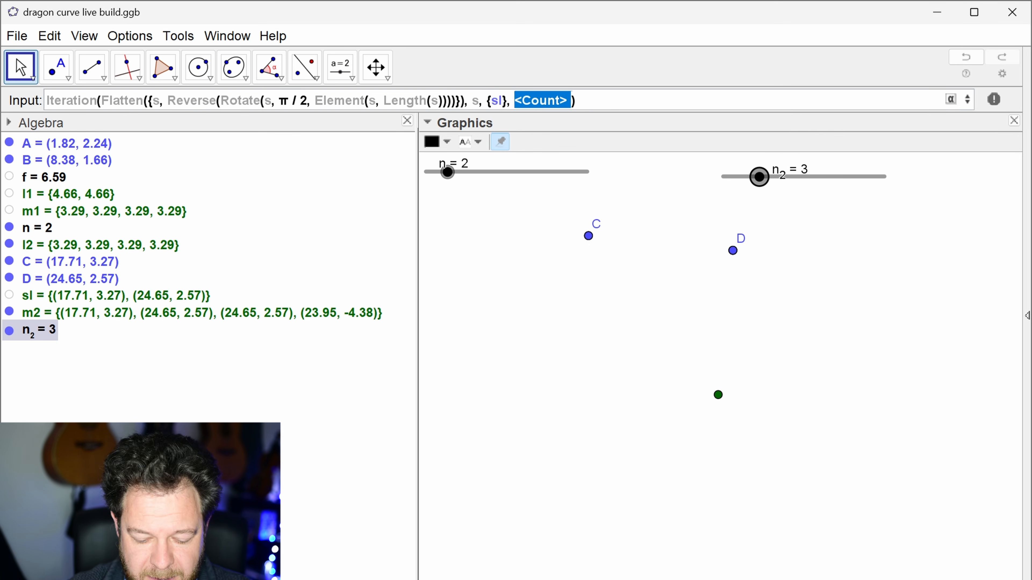
{"action": "type", "text": "n_2"}
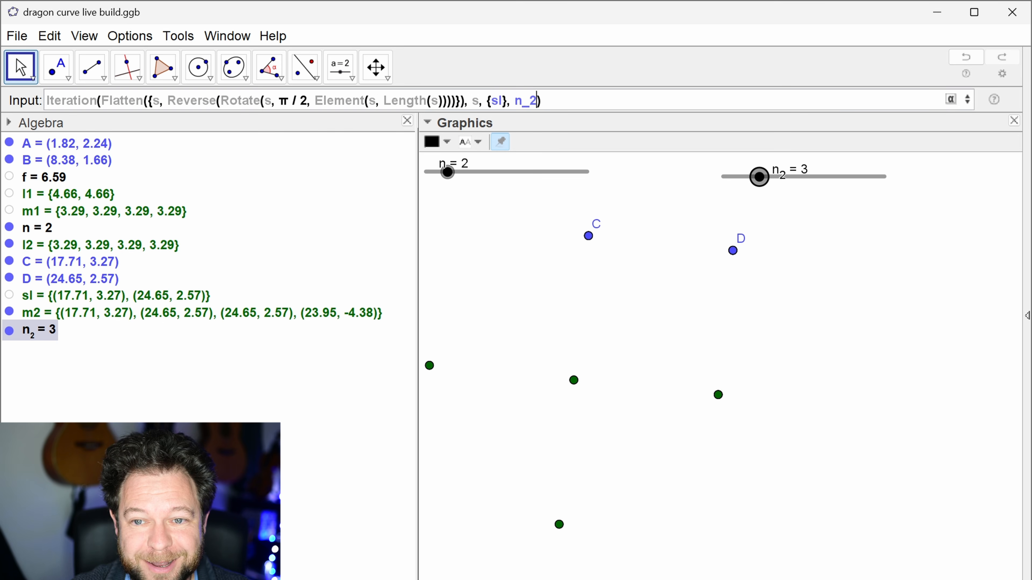
{"action": "key", "text": "Return"}
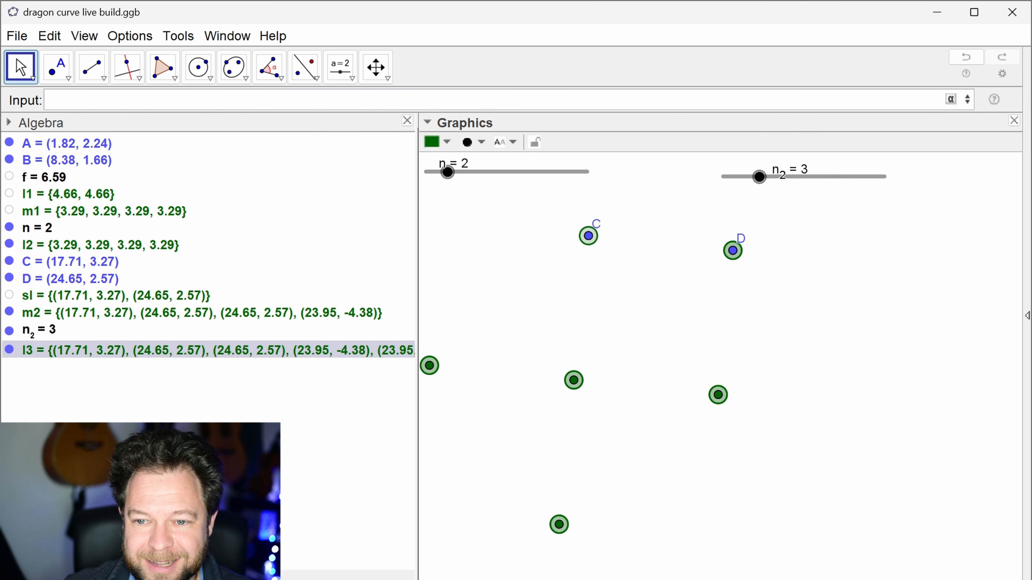
Step: Move points A and B out of view and bring C and D closer together, to about (20.21, 2.21) and (23.68, 2.38)
{"action": "scroll", "coordinate": [679, 325], "scroll_direction": "down", "scroll_amount": 5}
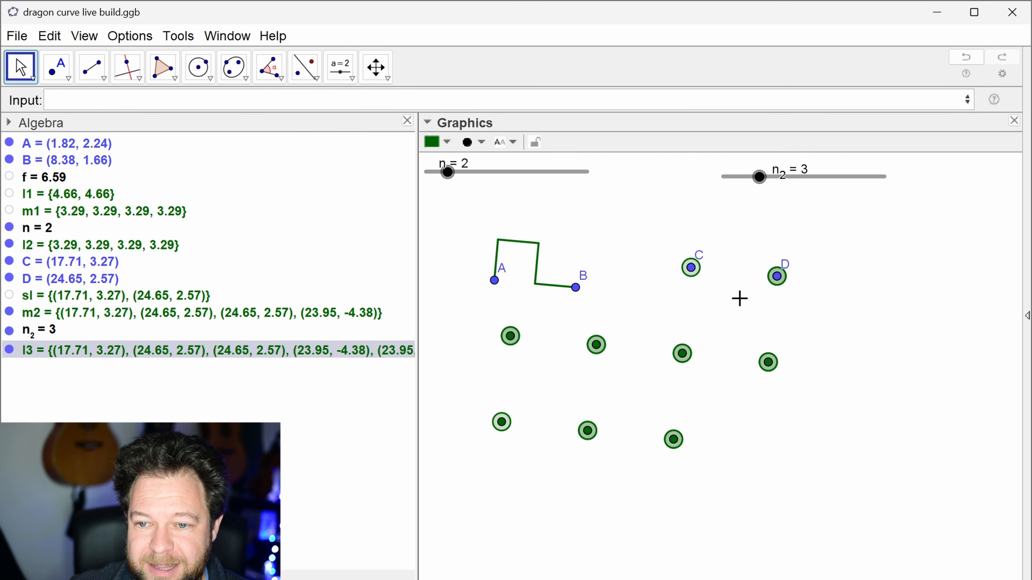
{"action": "mouse_move", "coordinate": [759, 179]}
{"action": "left_mouse_down"}
{"action": "mouse_move", "coordinate": [728, 184]}
{"action": "mouse_move", "coordinate": [782, 187]}
{"action": "mouse_move", "coordinate": [766, 187]}
{"action": "left_mouse_up"}
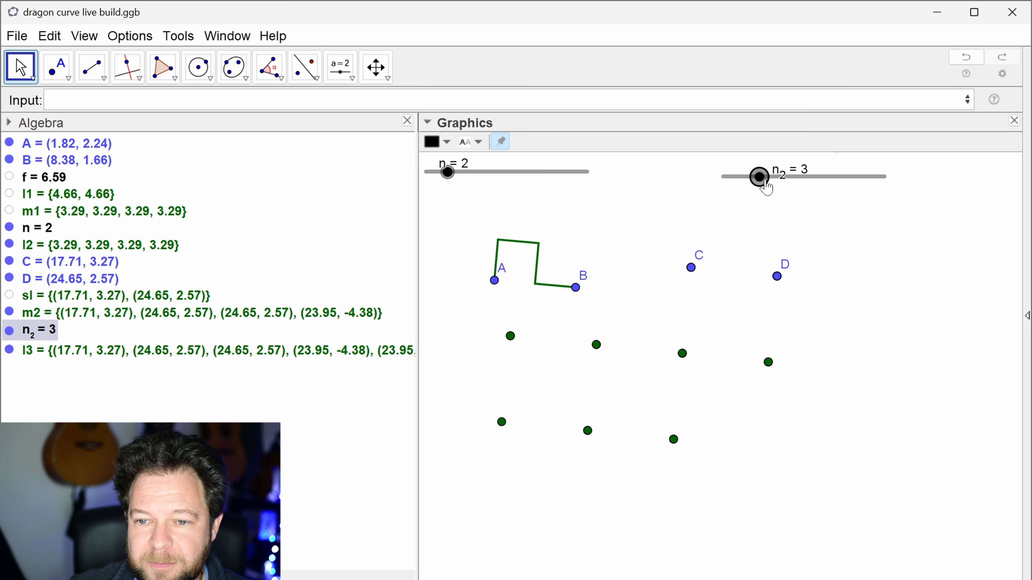
{"action": "left_click_drag", "start_coordinate": [668, 236], "coordinate": [727, 275]}
{"action": "scroll", "coordinate": [686, 279], "scroll_direction": "down", "scroll_amount": 3}
{"action": "left_click_drag", "start_coordinate": [595, 313], "coordinate": [470, 283]}
{"action": "left_click_drag", "start_coordinate": [656, 318], "coordinate": [442, 345]}
{"action": "mouse_move", "coordinate": [647, 314]}
{"action": "left_mouse_down"}
{"action": "mouse_move", "coordinate": [679, 318]}
{"action": "mouse_move", "coordinate": [642, 316]}
{"action": "left_mouse_up"}
{"action": "left_click_drag", "start_coordinate": [805, 312], "coordinate": [828, 289]}
{"action": "scroll", "coordinate": [812, 280], "scroll_direction": "up", "scroll_amount": 5}
{"action": "scroll", "coordinate": [826, 305], "scroll_direction": "down", "scroll_amount": 1}
{"action": "left_click", "coordinate": [804, 235]}
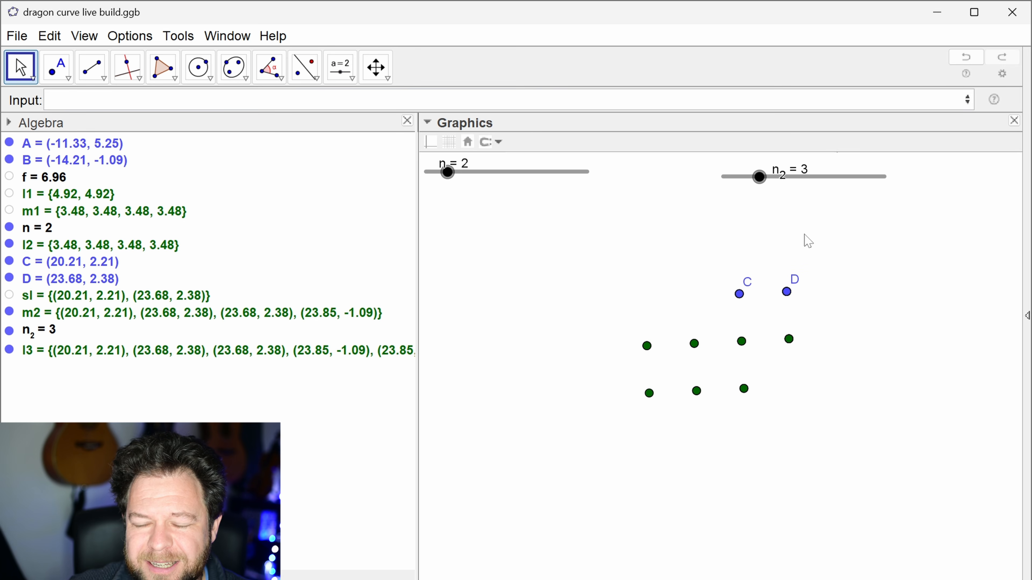
Step: Connect the iterated points of list l3 with a Polyline
{"action": "type", "text": "poly"}
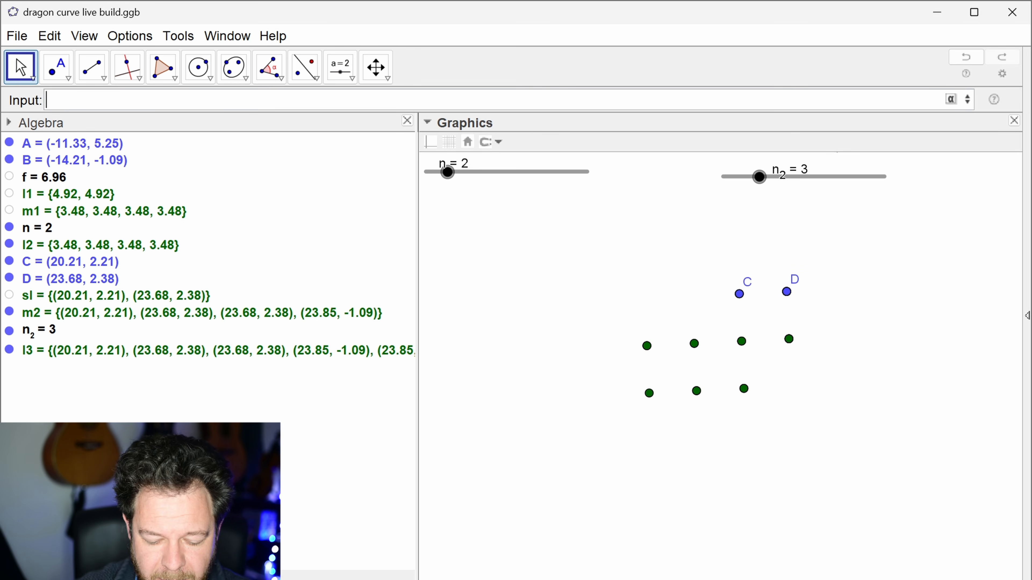
{"action": "key", "text": "Down"}
{"action": "key", "text": "Down"}
{"action": "key", "text": "Up"}
{"action": "key", "text": "Down"}
{"action": "key", "text": "Down"}
{"action": "key", "text": "Down"}
{"action": "key", "text": "Down"}
{"action": "key", "text": "Return"}
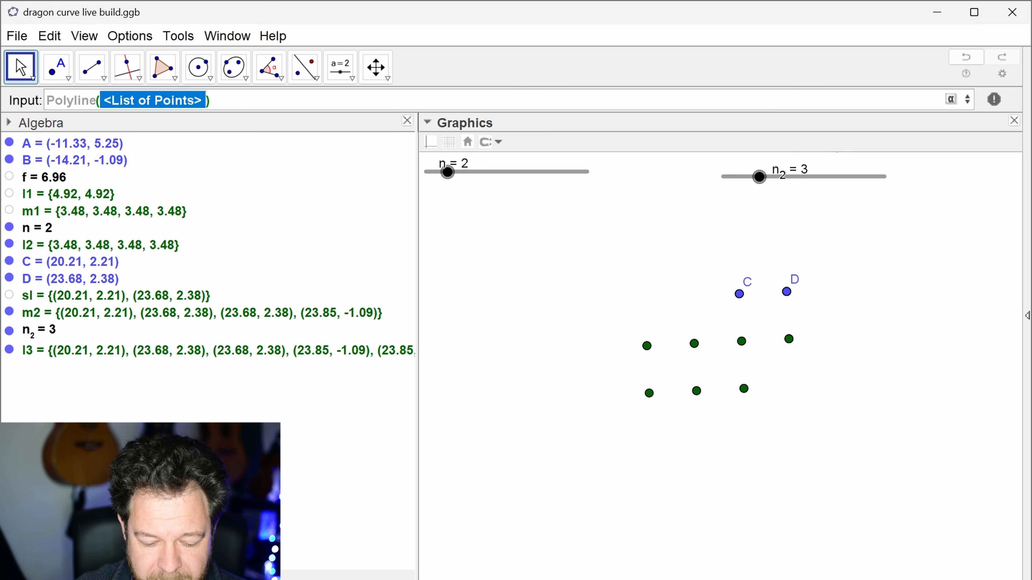
{"action": "type", "text": "l3"}
{"action": "key", "text": "Return"}
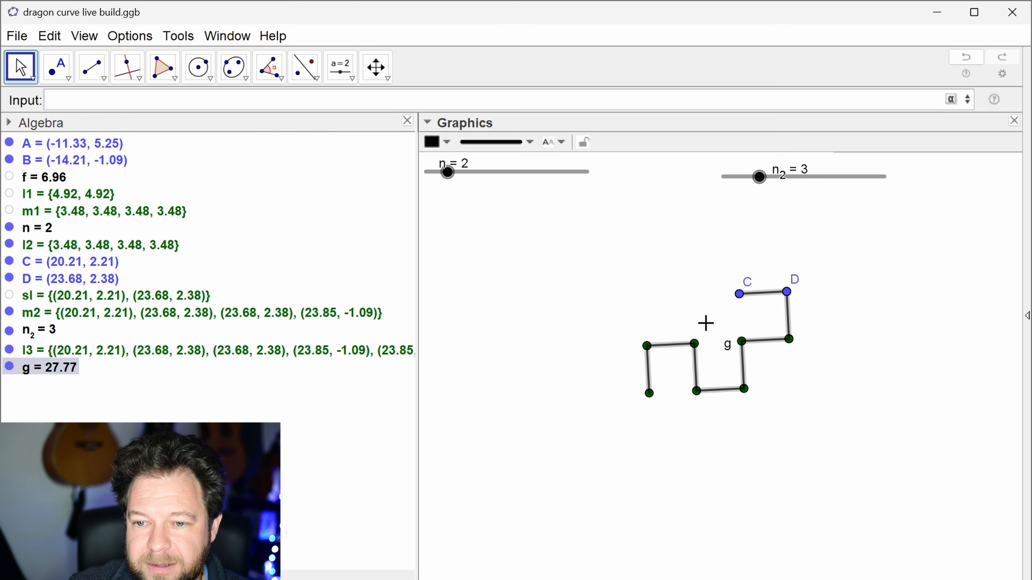
Step: Vary slider n_2 up and down between 1 and 6 to examine how the polyline grows with each iteration
{"action": "left_click", "coordinate": [759, 177]}
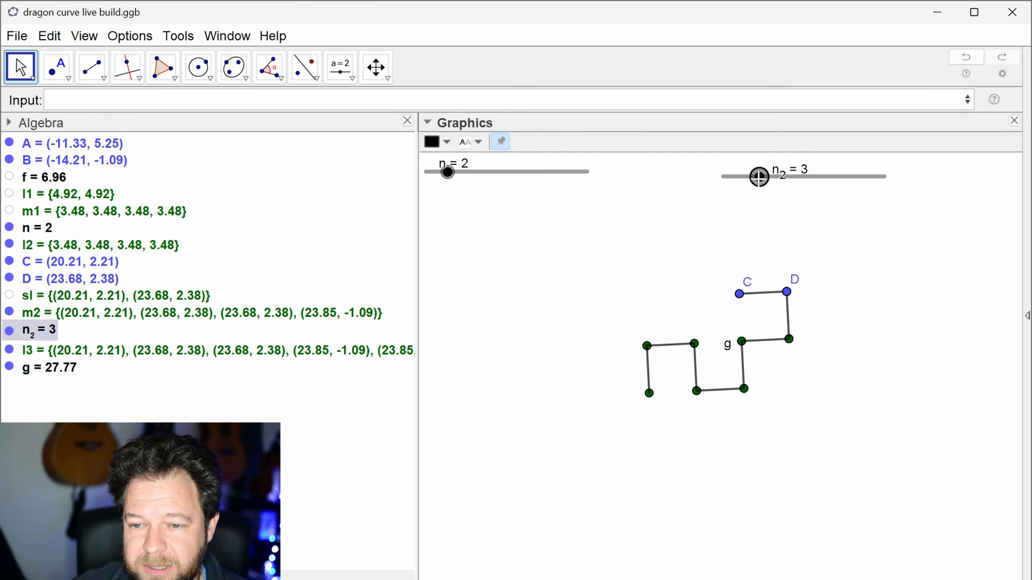
{"action": "key", "text": "Right"}
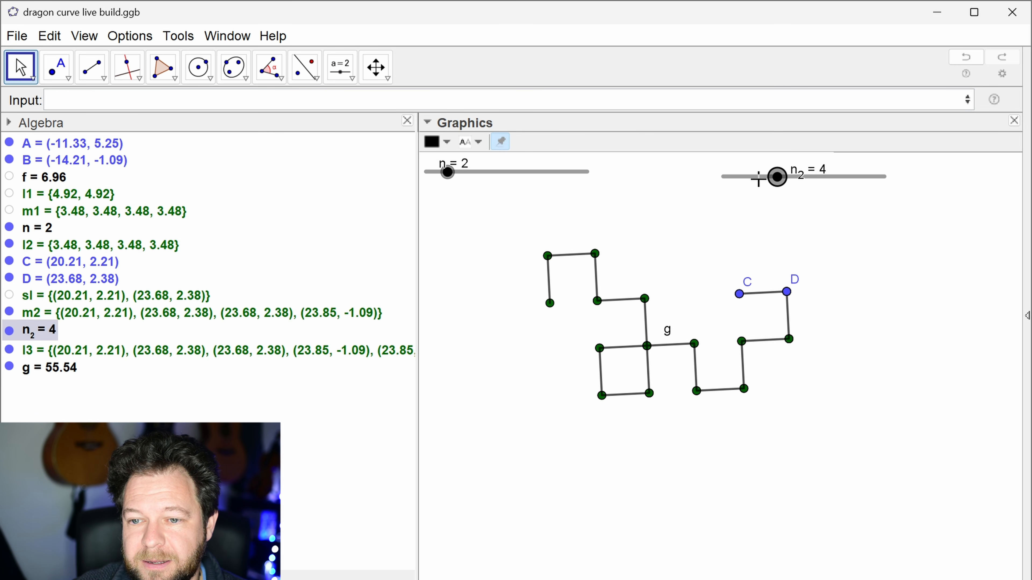
{"action": "key", "text": "Left"}
{"action": "key", "text": "Left"}
{"action": "key", "text": "Right"}
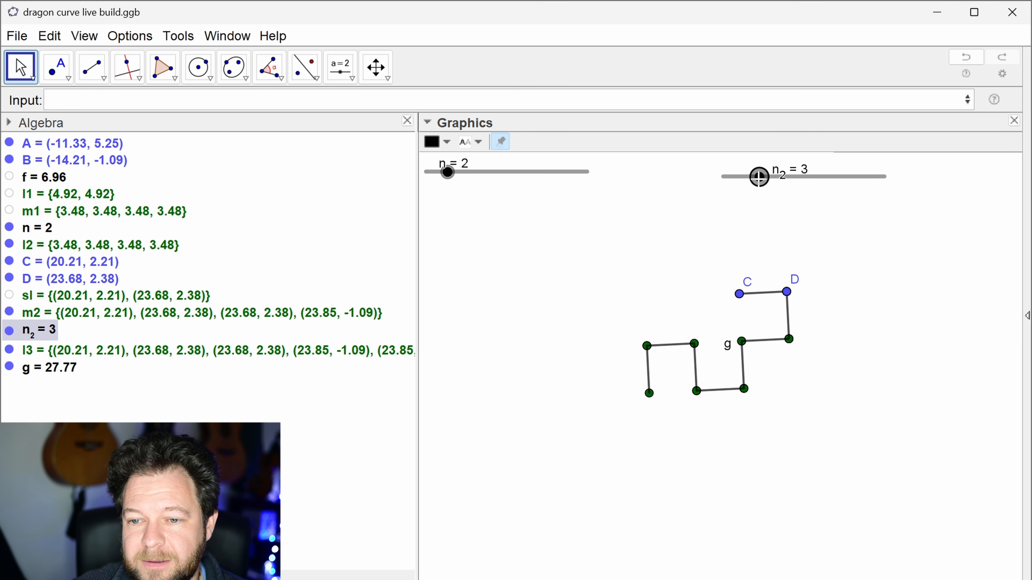
{"action": "key", "text": "Right"}
{"action": "key", "text": "Right"}
{"action": "key", "text": "Left"}
{"action": "key", "text": "Left"}
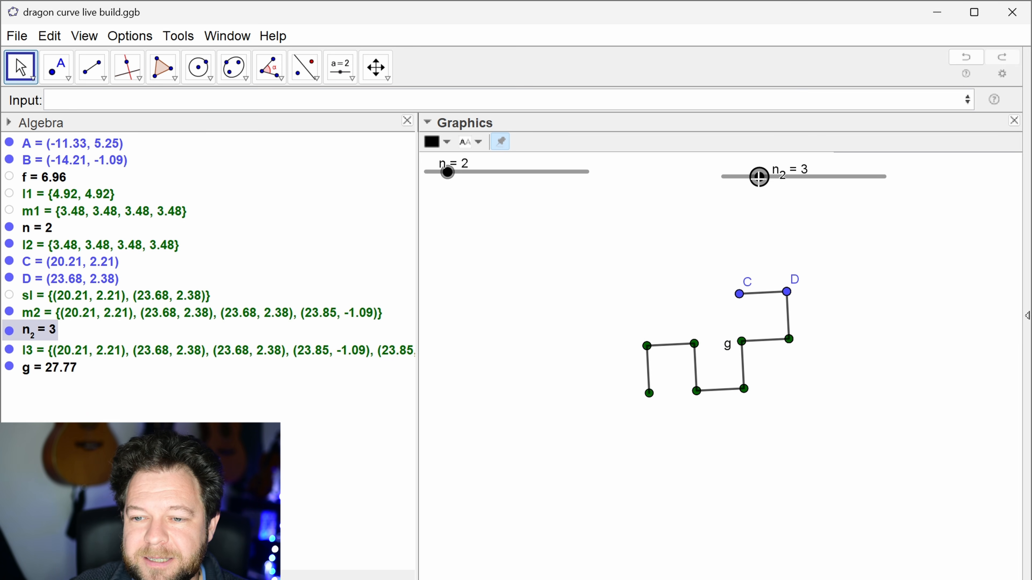
{"action": "key", "text": "Left"}
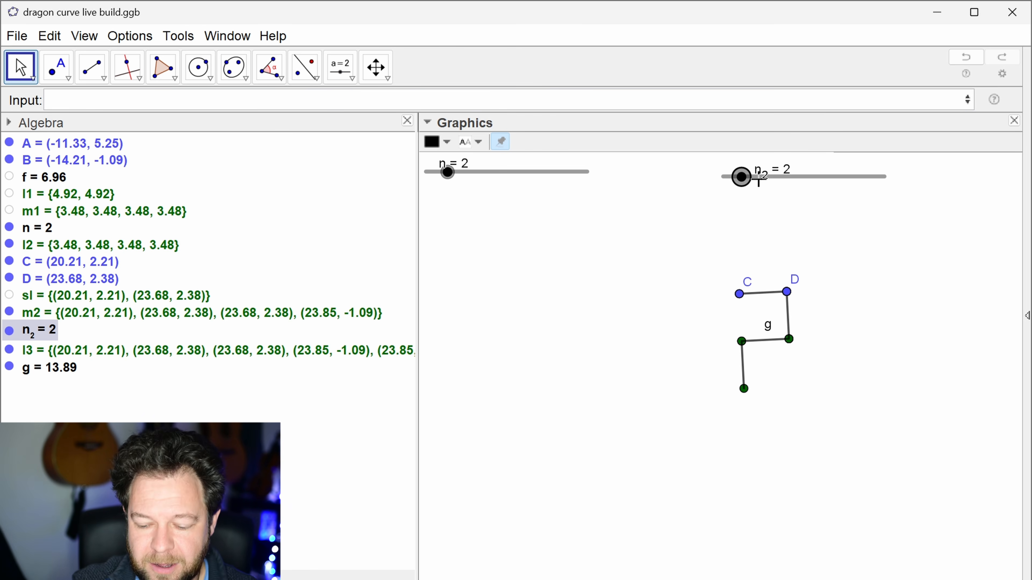
{"action": "left_click", "coordinate": [758, 177]}
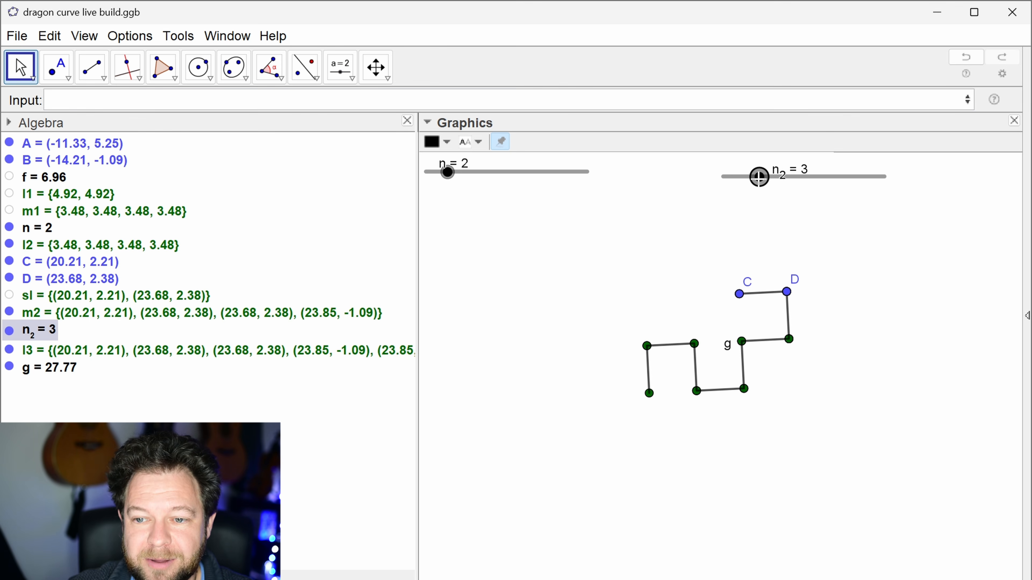
{"action": "key", "text": "Left"}
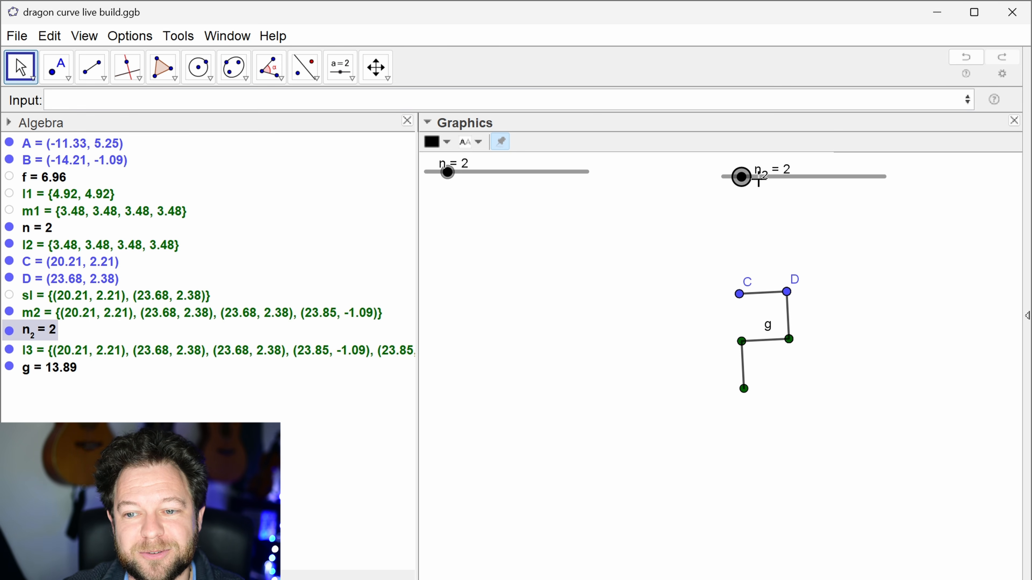
{"action": "key", "text": "Right"}
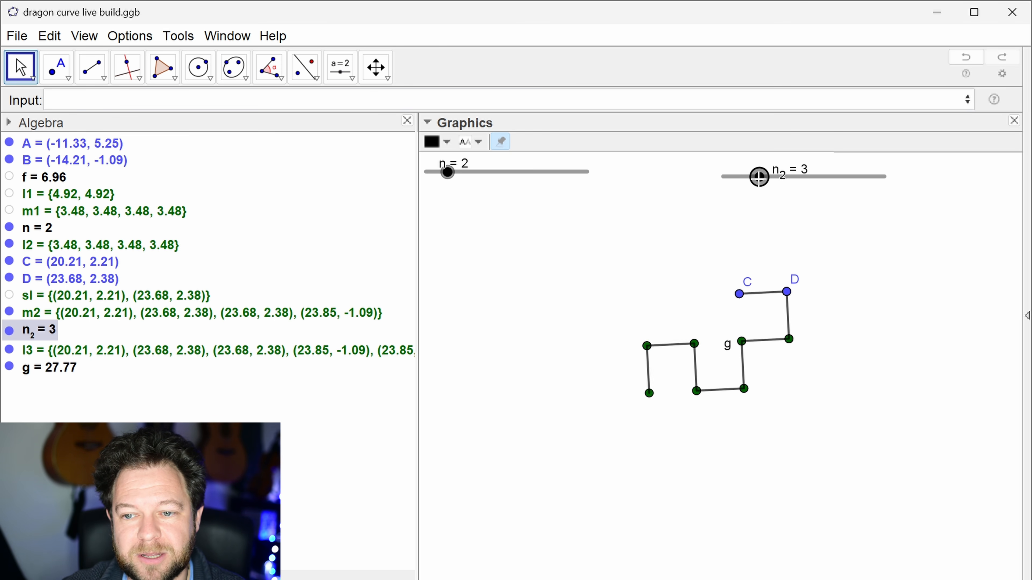
{"action": "key", "text": "Left"}
{"action": "key", "text": "Left"}
{"action": "key", "text": "Right"}
{"action": "key", "text": "Right"}
{"action": "key", "text": "Right"}
{"action": "key", "text": "Right"}
{"action": "key", "text": "Right"}
{"action": "key", "text": "Right"}
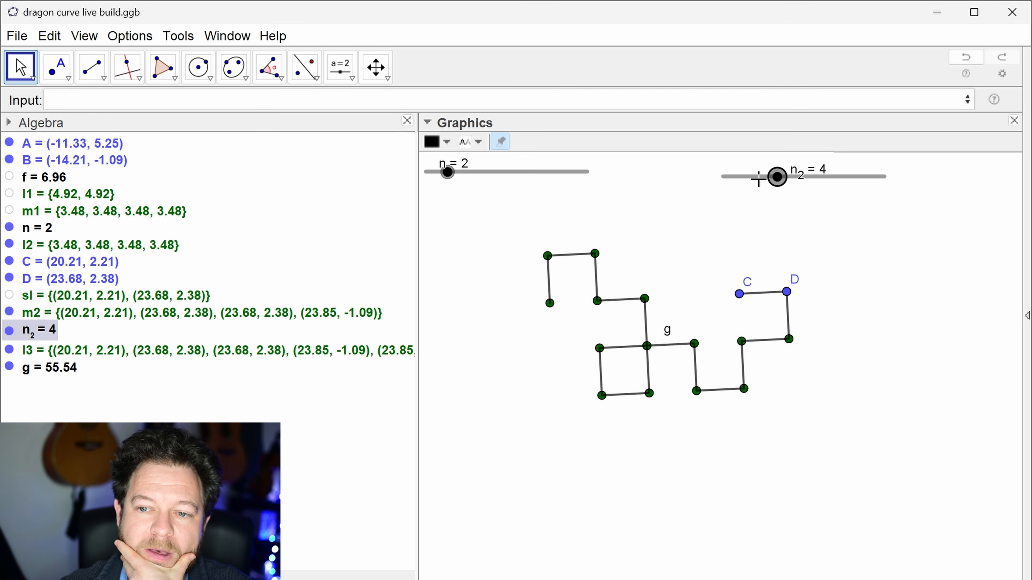
{"action": "key", "text": "Left"}
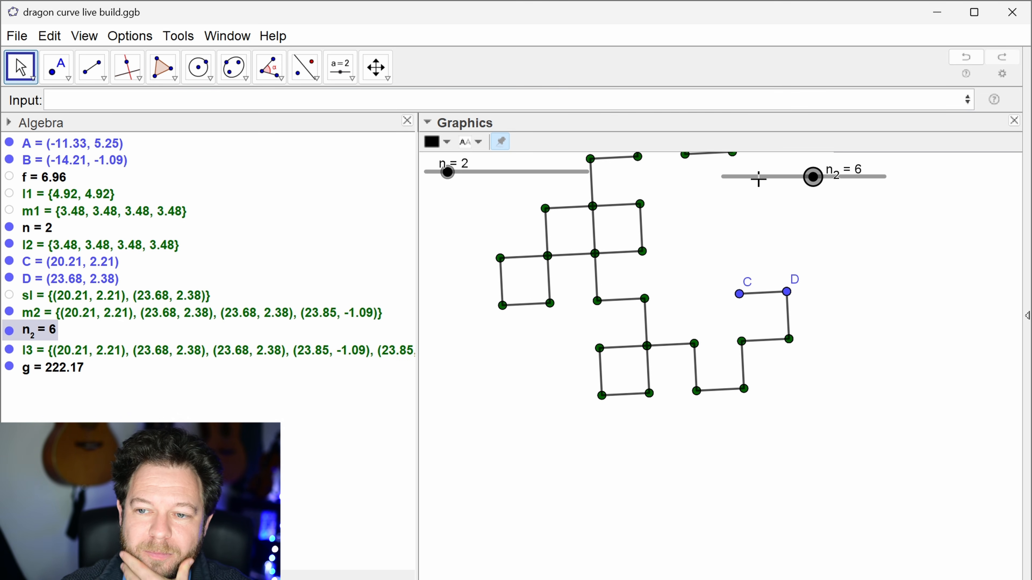
{"action": "key", "text": "Left"}
{"action": "key", "text": "Left"}
Step: Move points A and B to the edge of the view and place C and D close together at about (47.64, 2.11) and (48.64, 1.61)
{"action": "scroll", "coordinate": [846, 300], "scroll_direction": "down", "scroll_amount": 3}
{"action": "scroll", "coordinate": [907, 269], "scroll_direction": "down", "scroll_amount": 2}
{"action": "left_click_drag", "start_coordinate": [900, 269], "coordinate": [799, 360]}
{"action": "left_click_drag", "start_coordinate": [474, 324], "coordinate": [450, 329]}
{"action": "left_click_drag", "start_coordinate": [483, 363], "coordinate": [442, 306]}
{"action": "left_click_drag", "start_coordinate": [468, 405], "coordinate": [422, 401]}
{"action": "left_click_drag", "start_coordinate": [714, 384], "coordinate": [868, 390]}
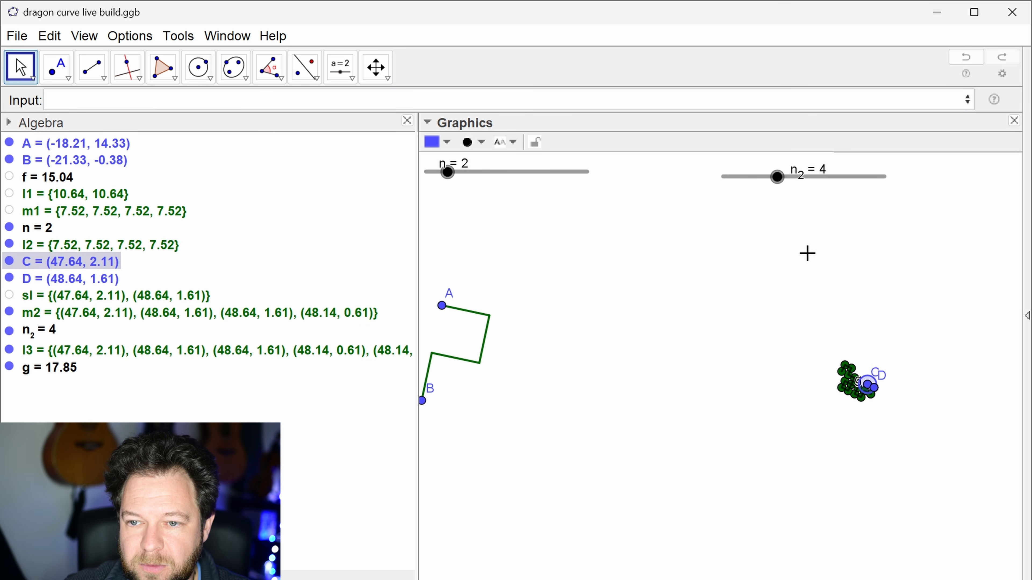
Step: Set slider n_2 to 1
{"action": "left_click", "coordinate": [777, 177]}
{"action": "key", "text": "Down"}
{"action": "key", "text": "Down"}
{"action": "key", "text": "Down"}
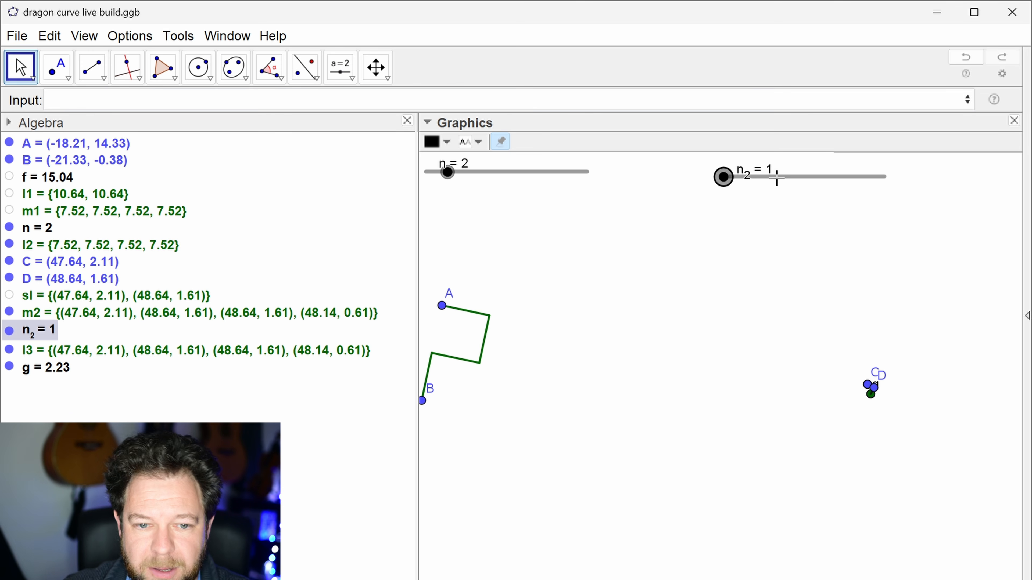
Step: Hide the point lists l3 and m2 and the points D and C from the graphics
{"action": "left_click", "coordinate": [9, 350]}
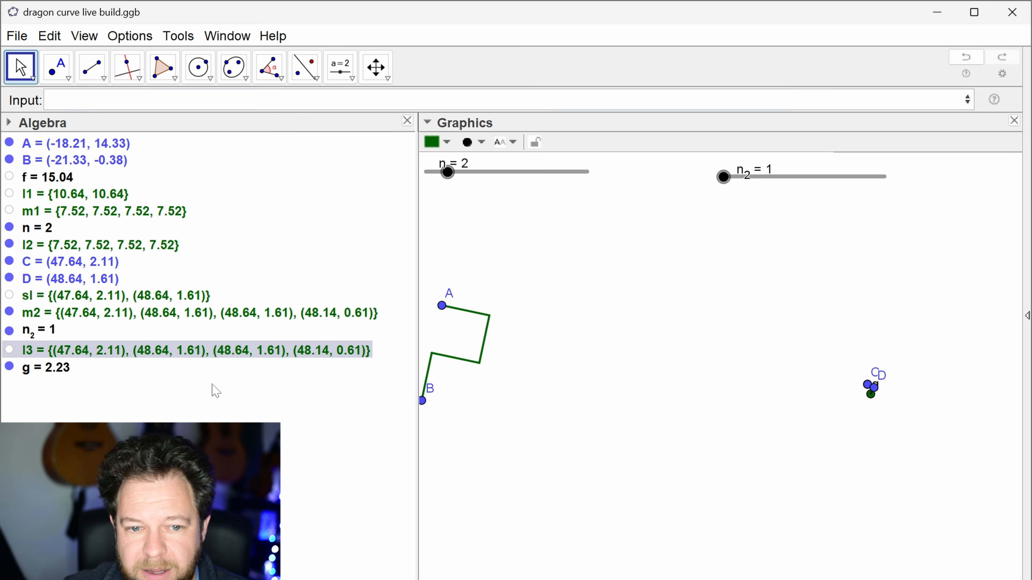
{"action": "left_click", "coordinate": [8, 312]}
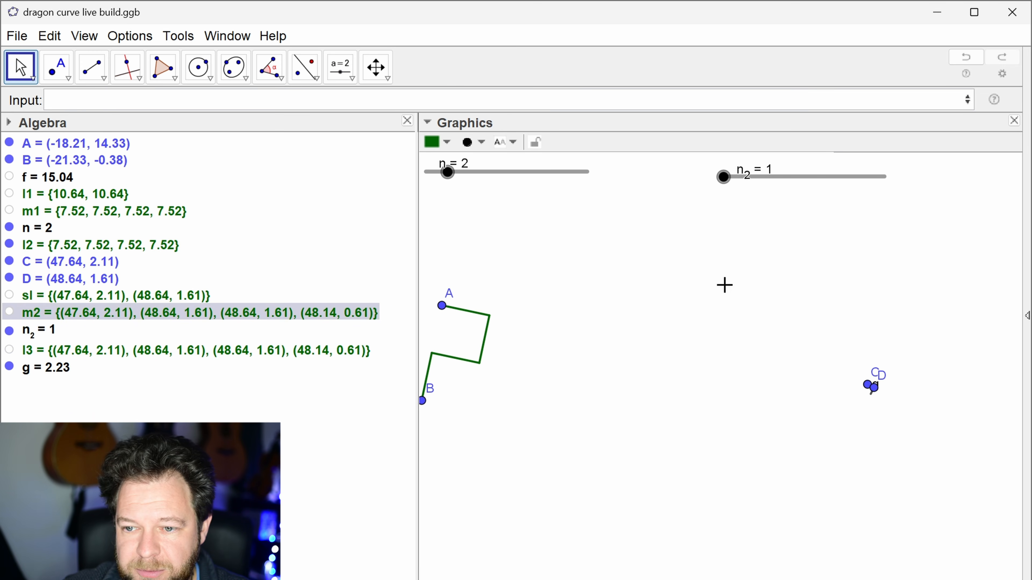
{"action": "left_click", "coordinate": [9, 278]}
{"action": "left_click", "coordinate": [9, 261]}
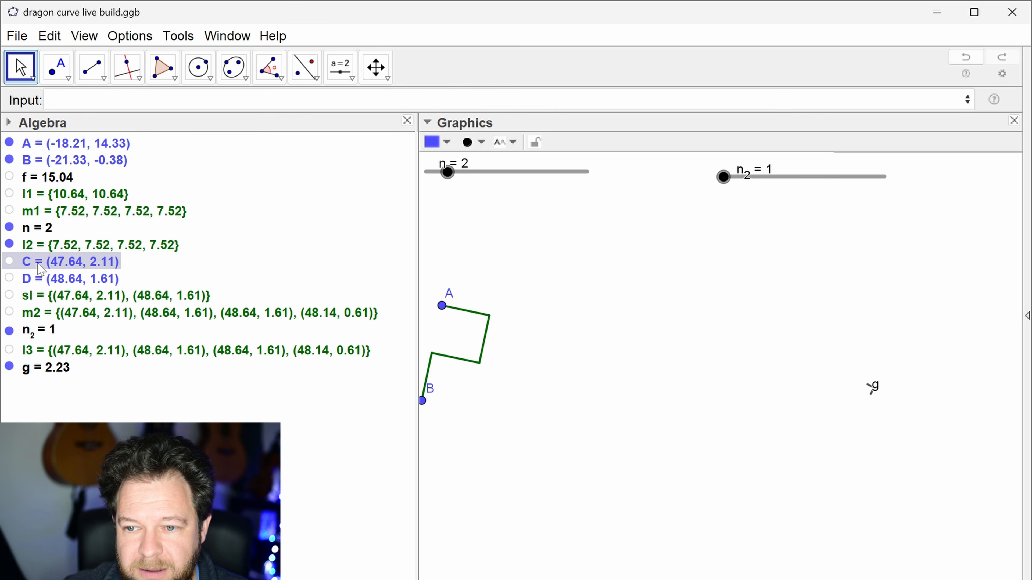
Step: Show points C and D in the graphics again and move C to about (46.95, 2.21)
{"action": "left_click", "coordinate": [10, 261]}
{"action": "left_click", "coordinate": [9, 279]}
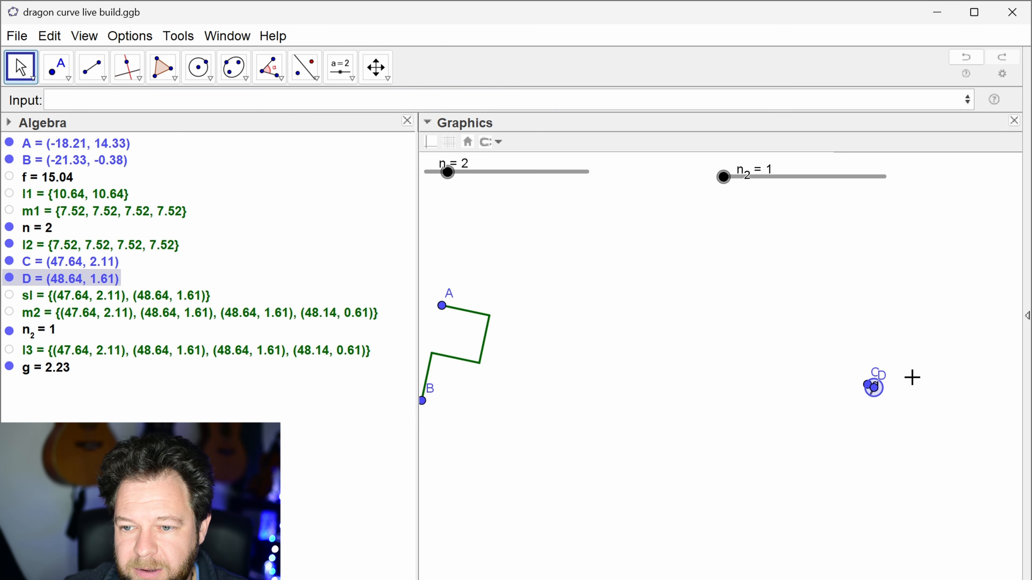
{"action": "scroll", "coordinate": [909, 378], "scroll_direction": "up", "scroll_amount": 5}
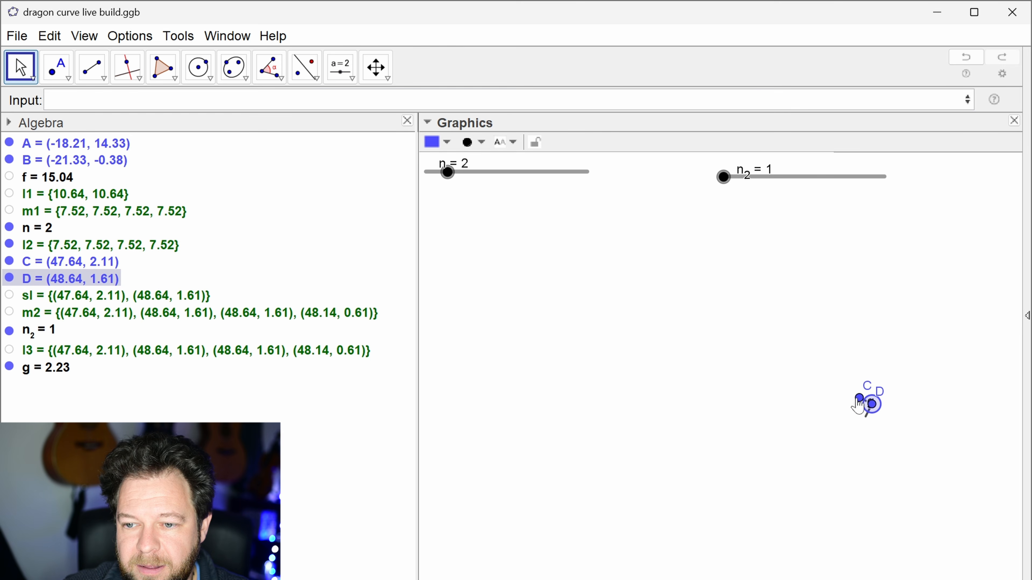
{"action": "left_click_drag", "start_coordinate": [858, 401], "coordinate": [849, 398]}
Step: Raise slider n_2 one iteration at a time from 1 up to 10
{"action": "left_click", "coordinate": [724, 177]}
{"action": "key", "text": "Right"}
{"action": "key", "text": "Right"}
{"action": "key", "text": "Right"}
{"action": "key", "text": "Right"}
{"action": "key", "text": "Right"}
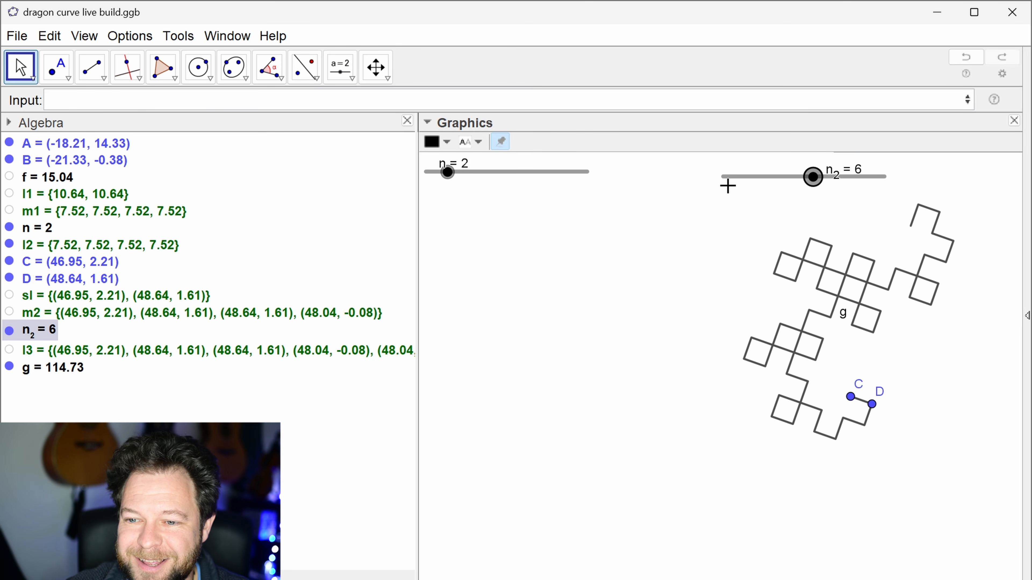
{"action": "key", "text": "Right"}
{"action": "key", "text": "Right"}
{"action": "scroll", "coordinate": [896, 388], "scroll_direction": "down", "scroll_amount": 7}
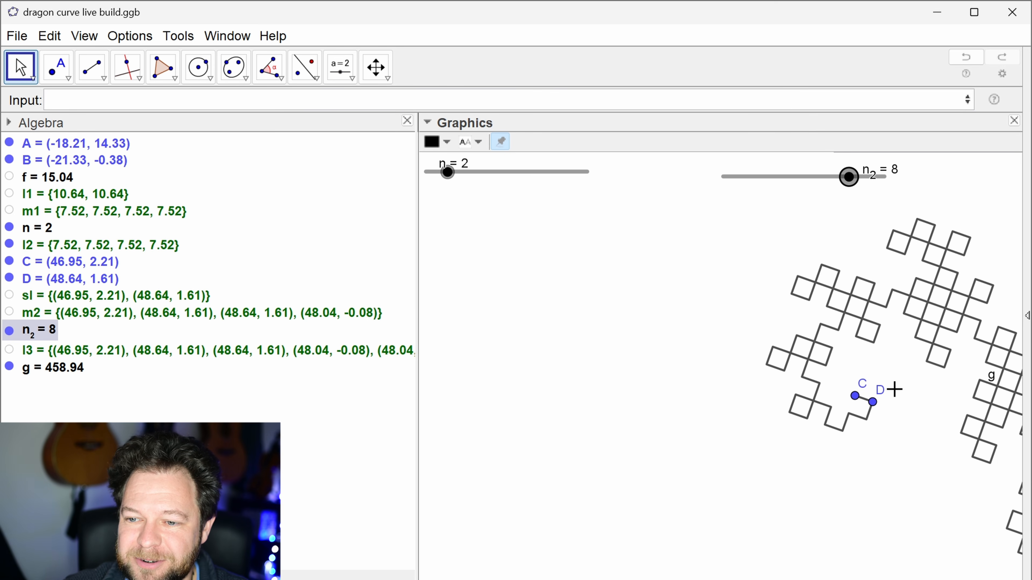
{"action": "left_click_drag", "start_coordinate": [901, 479], "coordinate": [715, 452]}
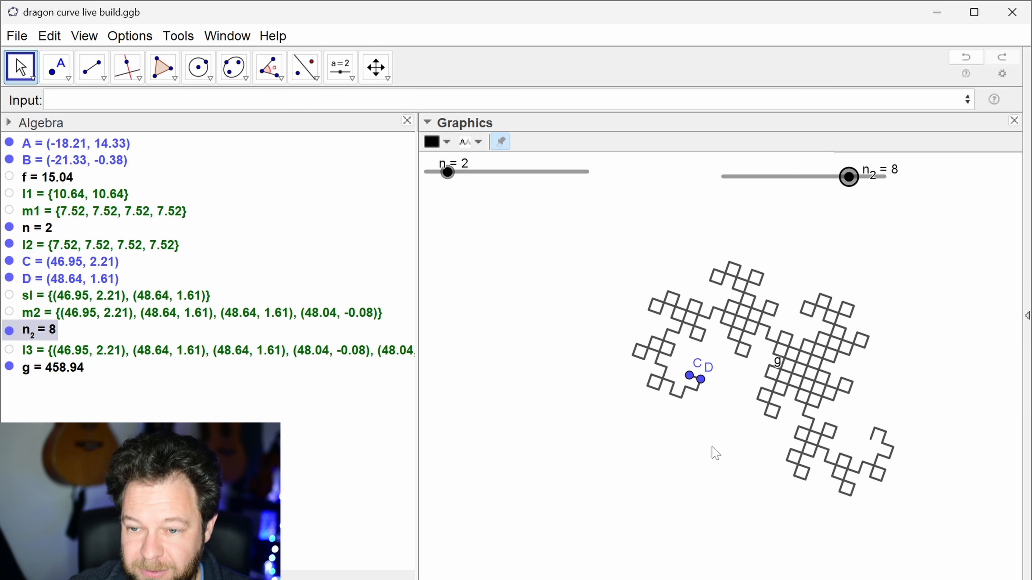
{"action": "key", "text": "Right"}
{"action": "key", "text": "Right"}
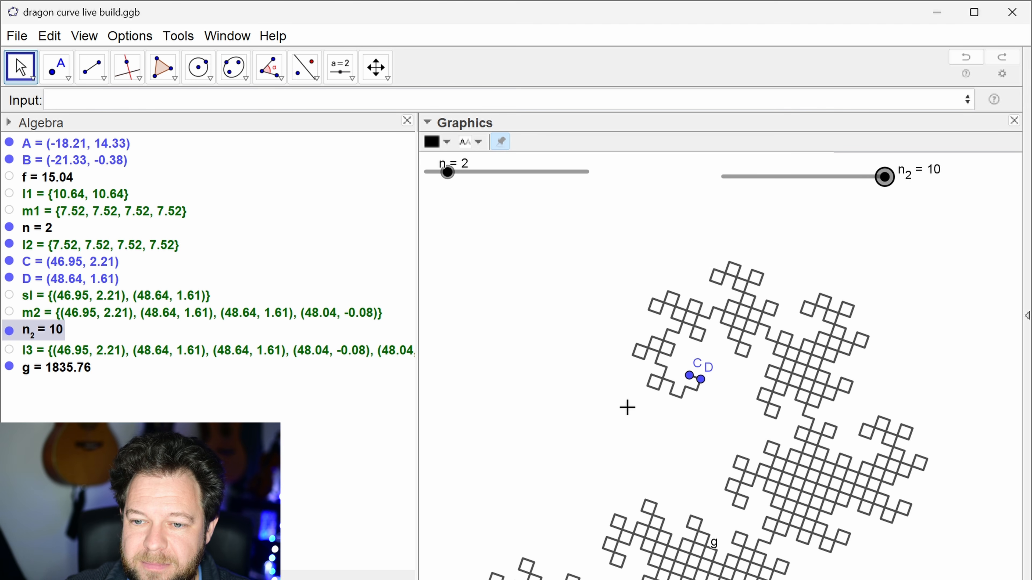
{"action": "scroll", "coordinate": [621, 410], "scroll_direction": "down", "scroll_amount": 3}
{"action": "left_click_drag", "start_coordinate": [639, 398], "coordinate": [702, 327]}
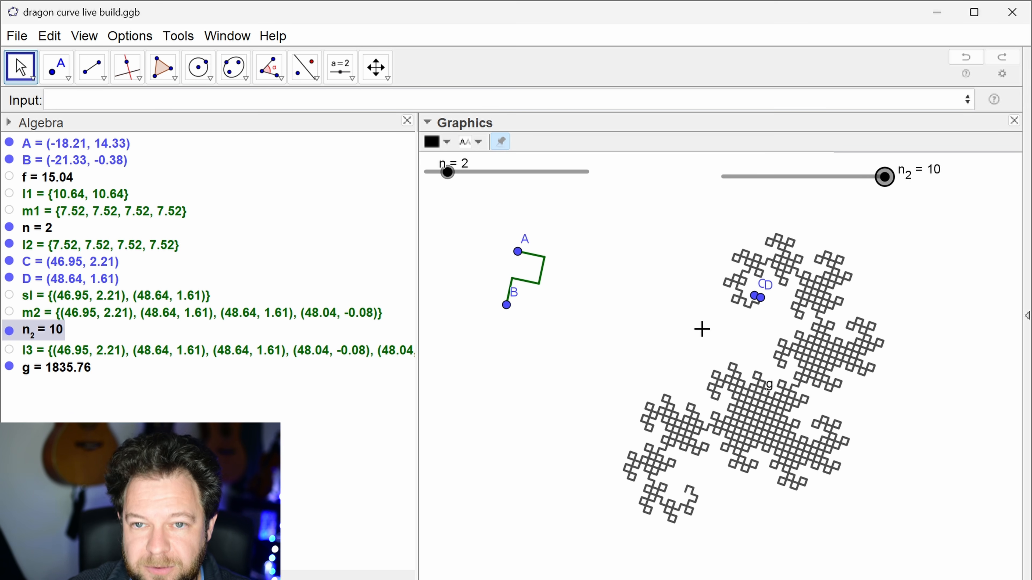
Step: Step slider n_2 down a few iterations and back up to 10 to examine how the dragon curve grows
{"action": "key", "text": "Left"}
{"action": "key", "text": "Left"}
{"action": "key", "text": "Left"}
{"action": "key", "text": "Left"}
{"action": "key", "text": "Right"}
{"action": "key", "text": "Right"}
{"action": "key", "text": "Right"}
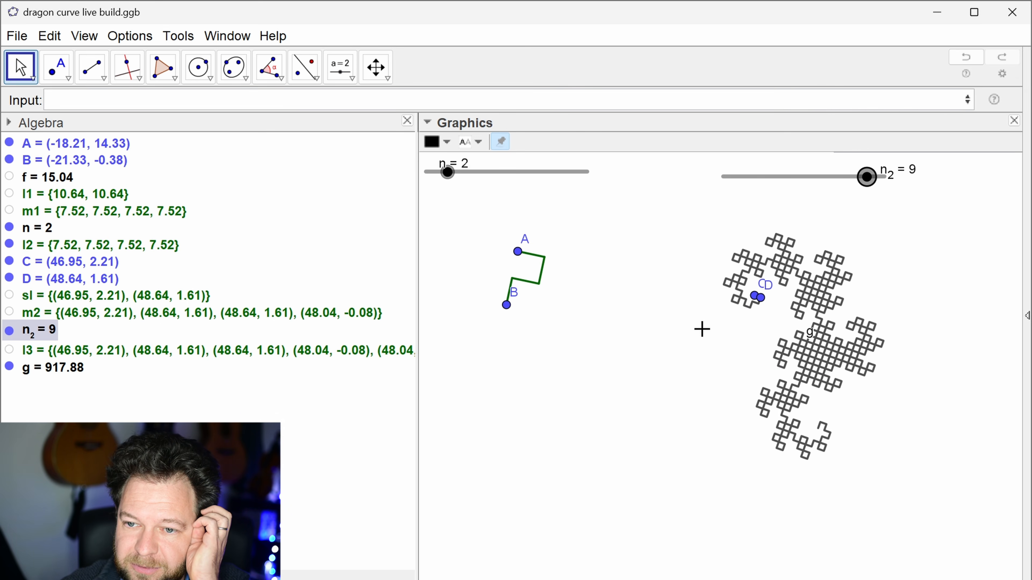
{"action": "key", "text": "Right"}
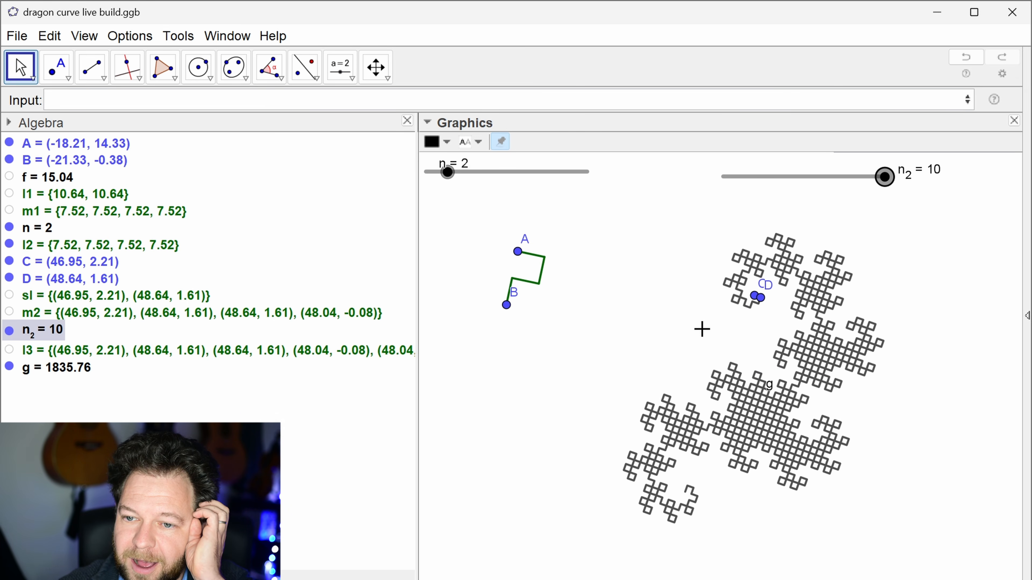
Step: Move point D to about (48.55, 1.23), A to about (-30.45, 14.32) and B to about (-29.12, -0.55)
{"action": "mouse_move", "coordinate": [760, 298]}
{"action": "left_mouse_down"}
{"action": "mouse_move", "coordinate": [753, 292]}
{"action": "mouse_move", "coordinate": [785, 309]}
{"action": "mouse_move", "coordinate": [762, 308]}
{"action": "left_mouse_up"}
{"action": "left_click", "coordinate": [702, 333]}
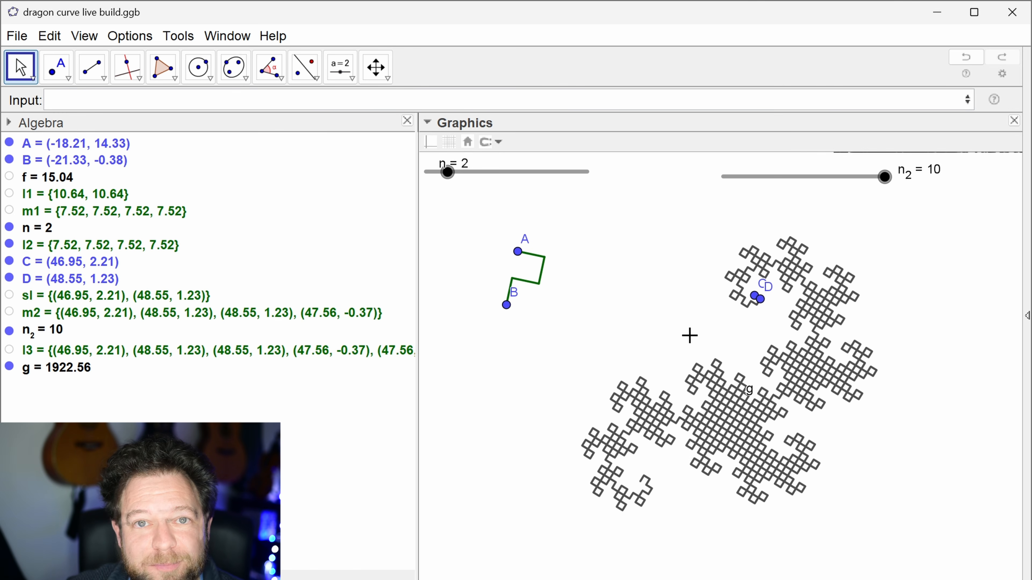
{"action": "mouse_move", "coordinate": [447, 178]}
{"action": "left_mouse_down"}
{"action": "mouse_move", "coordinate": [520, 184]}
{"action": "mouse_move", "coordinate": [447, 179]}
{"action": "left_mouse_up"}
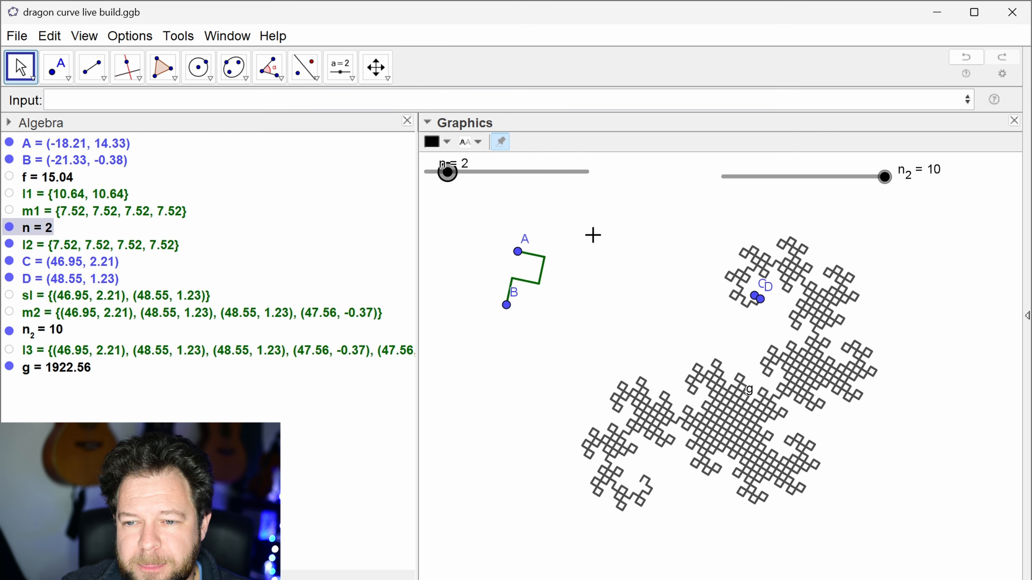
{"action": "left_click_drag", "start_coordinate": [518, 251], "coordinate": [502, 244]}
{"action": "left_click_drag", "start_coordinate": [507, 311], "coordinate": [479, 312]}
{"action": "left_click_drag", "start_coordinate": [502, 246], "coordinate": [473, 253]}
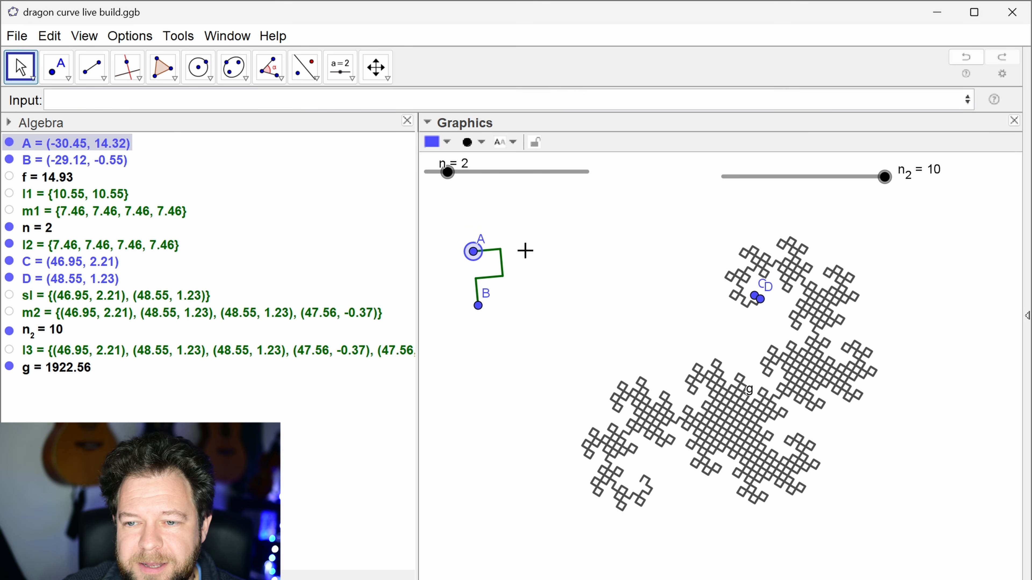
Step: Set slider n_2 to 9 and leave nothing selected
{"action": "mouse_move", "coordinate": [885, 178]}
{"action": "left_mouse_down"}
{"action": "mouse_move", "coordinate": [832, 178]}
{"action": "mouse_move", "coordinate": [867, 178]}
{"action": "left_mouse_up"}
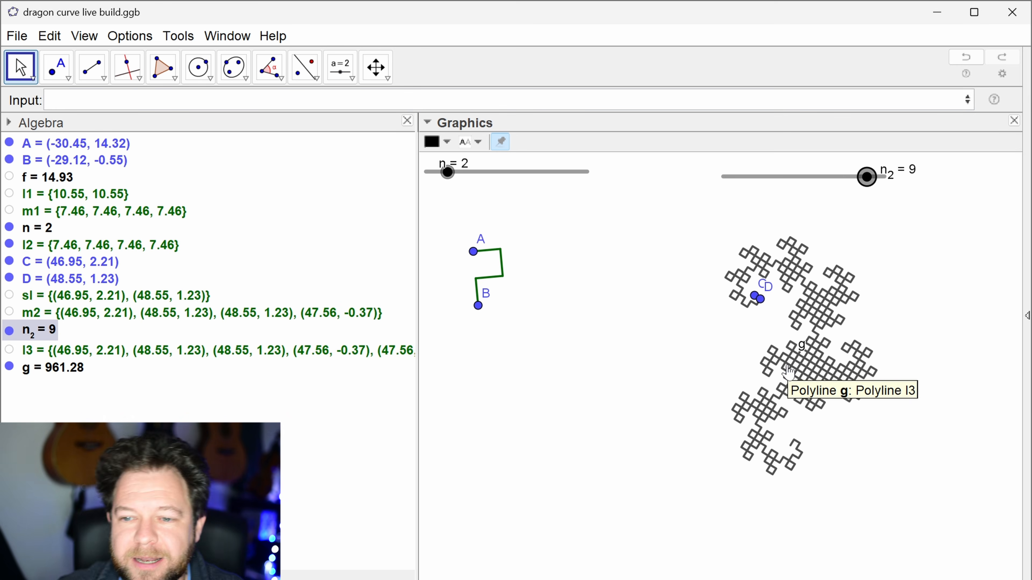
{"action": "left_click", "coordinate": [871, 361]}
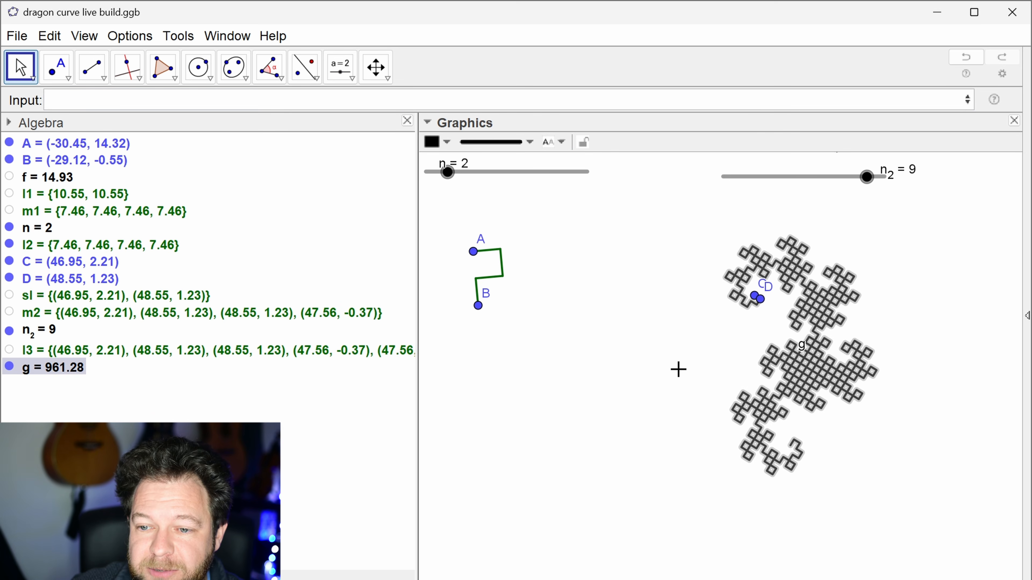
{"action": "left_click", "coordinate": [677, 375]}
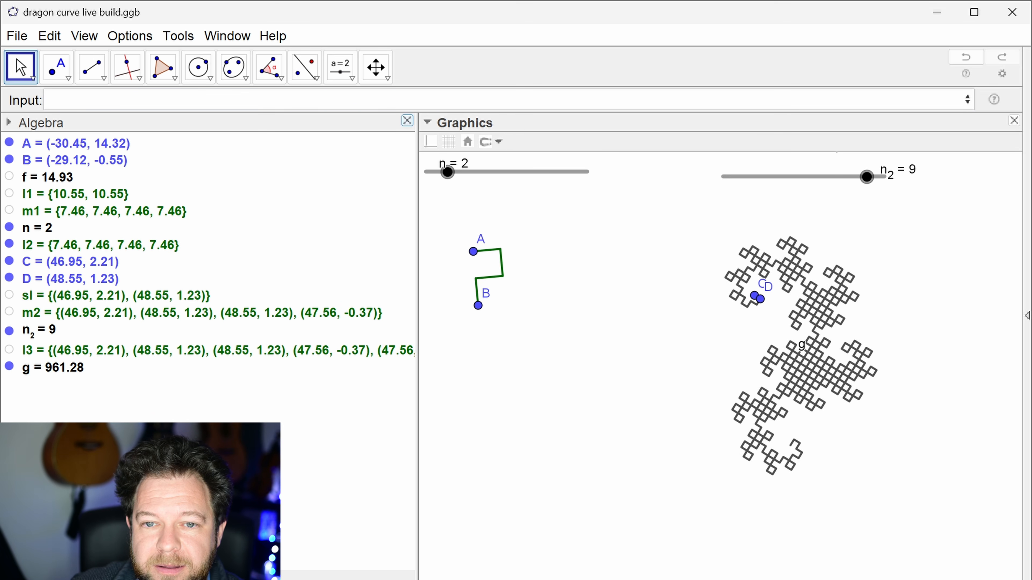
Step: Create an angle slider α from 0° to 360° with increment 1° below the n_2 slider
{"action": "left_click", "coordinate": [341, 66]}
{"action": "left_click", "coordinate": [794, 206]}
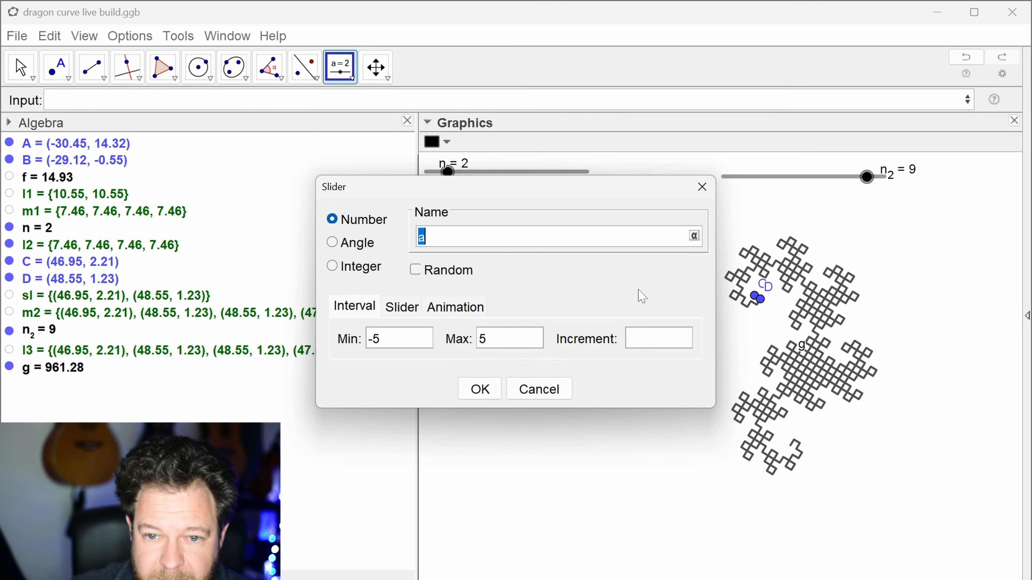
{"action": "left_click", "coordinate": [352, 243]}
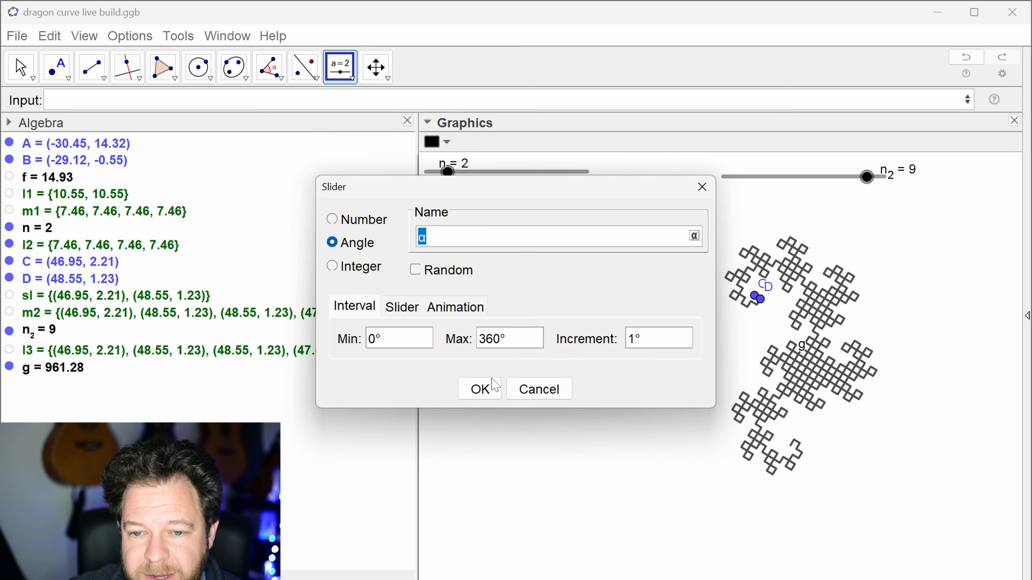
{"action": "left_click", "coordinate": [487, 392]}
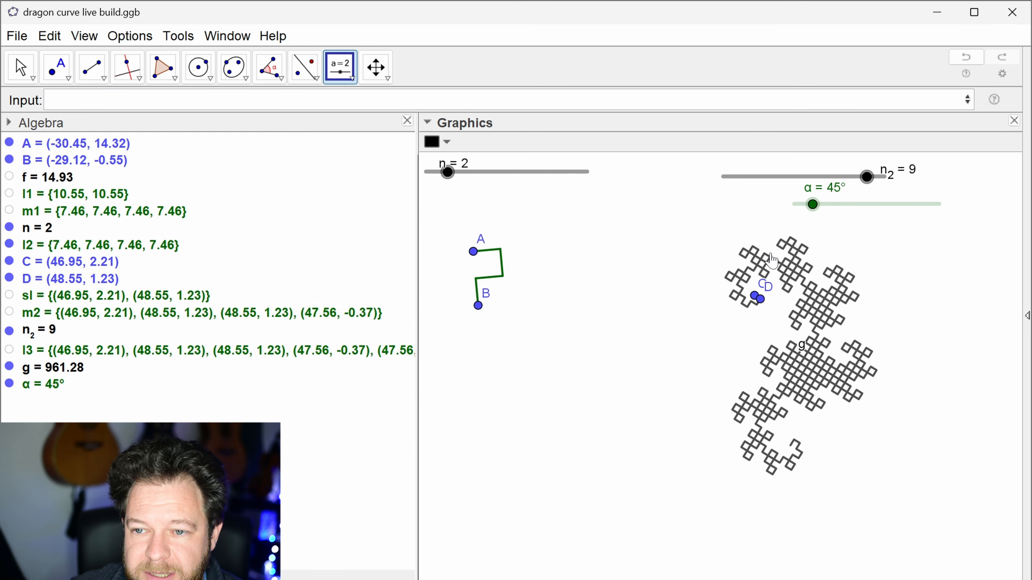
{"action": "key", "text": "Escape"}
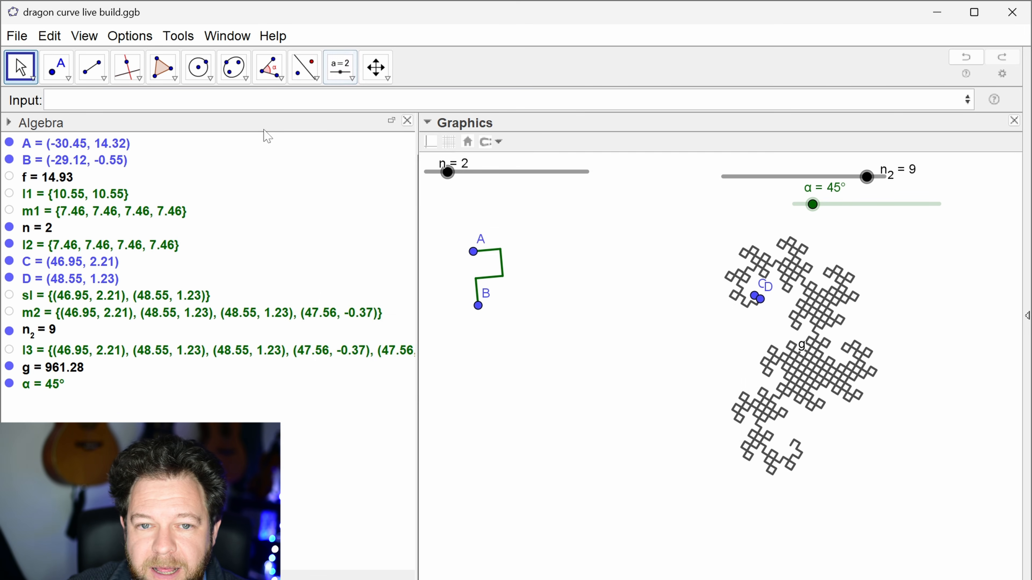
Step: Rotate polyline g by α about the last point of list l3 with Rotate(g, α, l3(length(l3)))
{"action": "type", "text": "ro"}
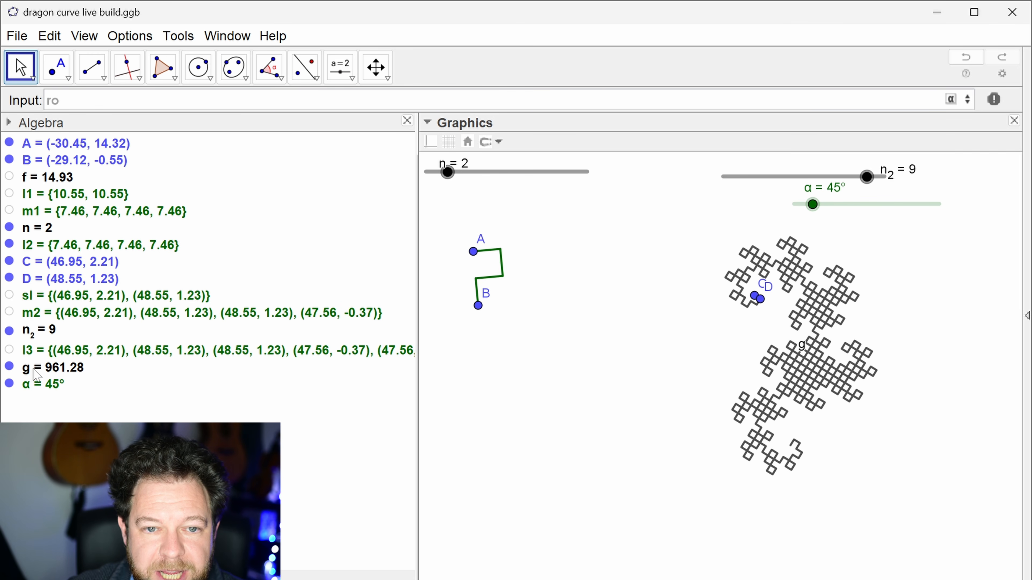
{"action": "type", "text": "tate"}
{"action": "key", "text": "Return"}
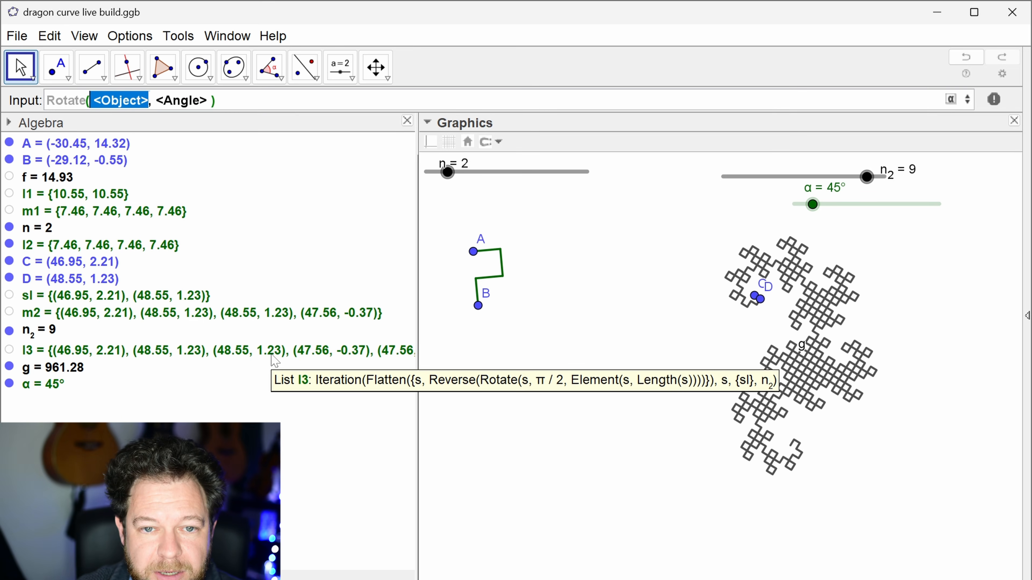
{"action": "type", "text": "g"}
{"action": "key", "text": "Tab"}
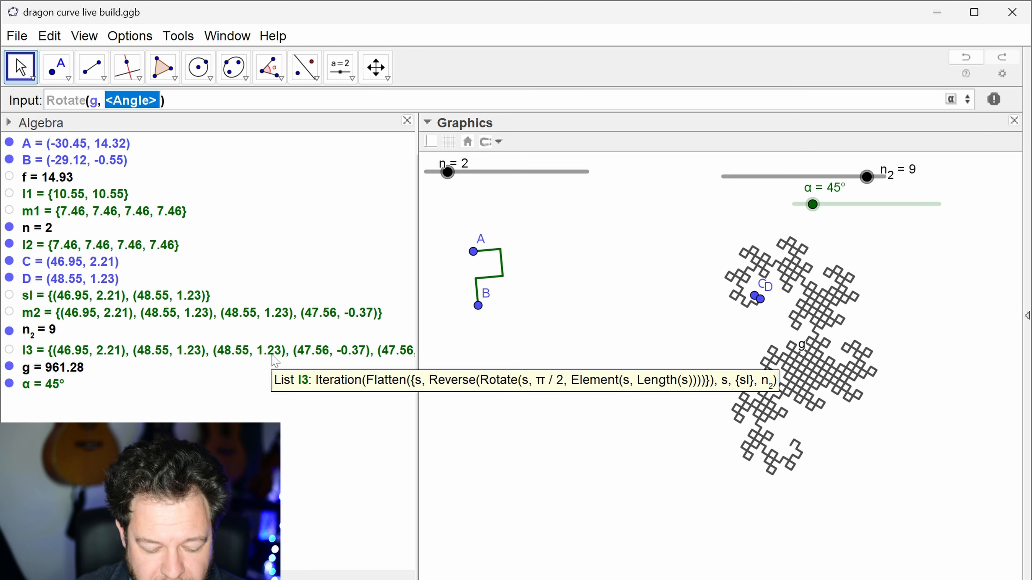
{"action": "type", "text": "α,"}
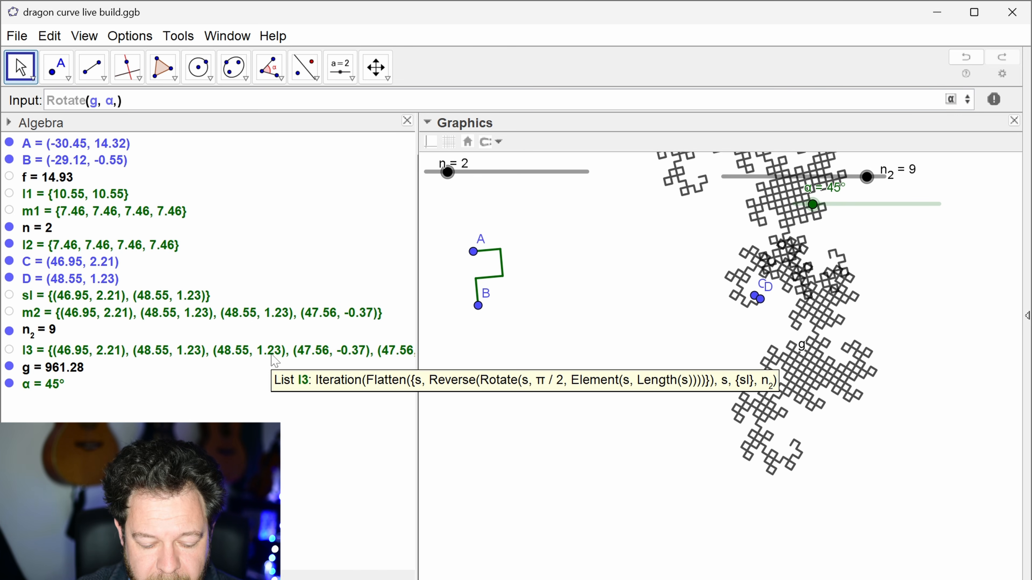
{"action": "type", "text": "l3(length"}
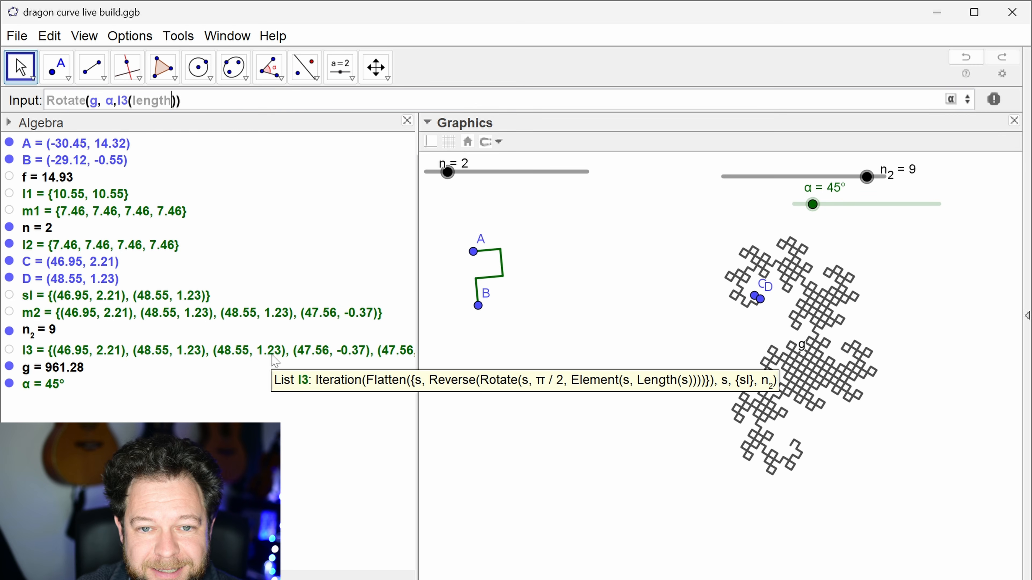
{"action": "type", "text": "(l3"}
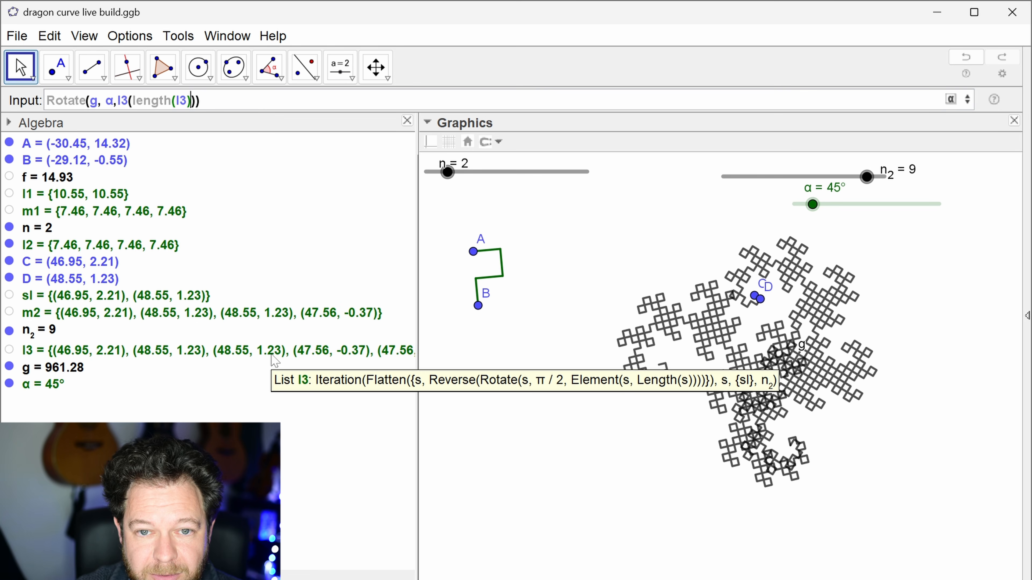
{"action": "key", "text": "Return"}
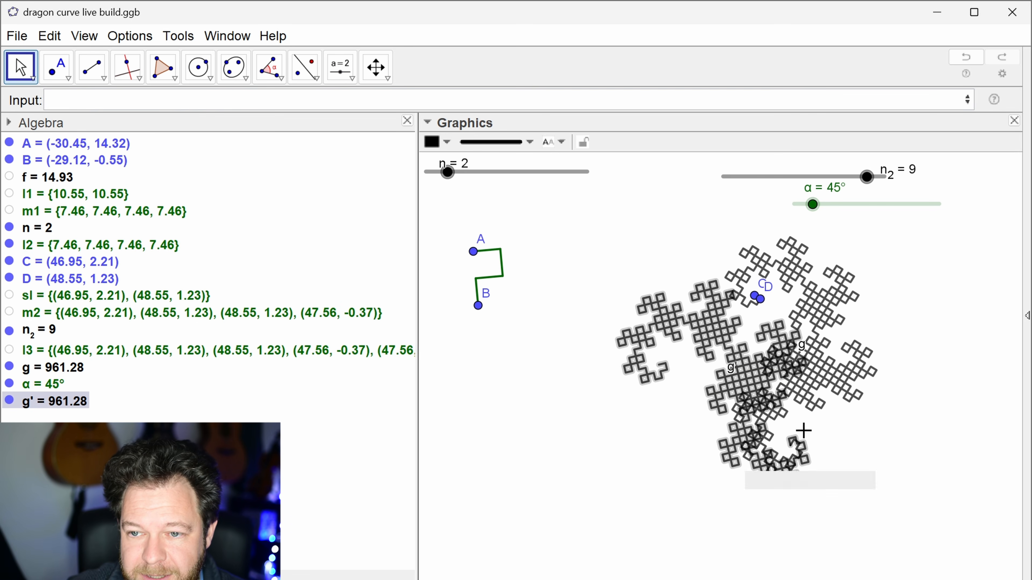
Step: Try out the rotation with slider α, limit the slider's maximum to 90° and leave α at 90°
{"action": "left_click_drag", "start_coordinate": [813, 204], "coordinate": [839, 234]}
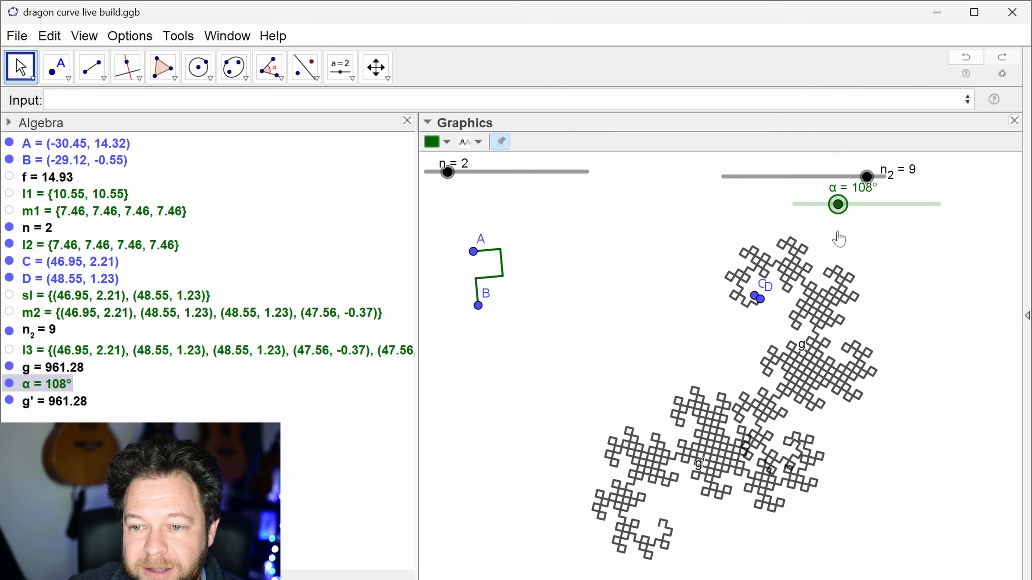
{"action": "right_click", "coordinate": [840, 220]}
{"action": "left_click", "coordinate": [944, 414]}
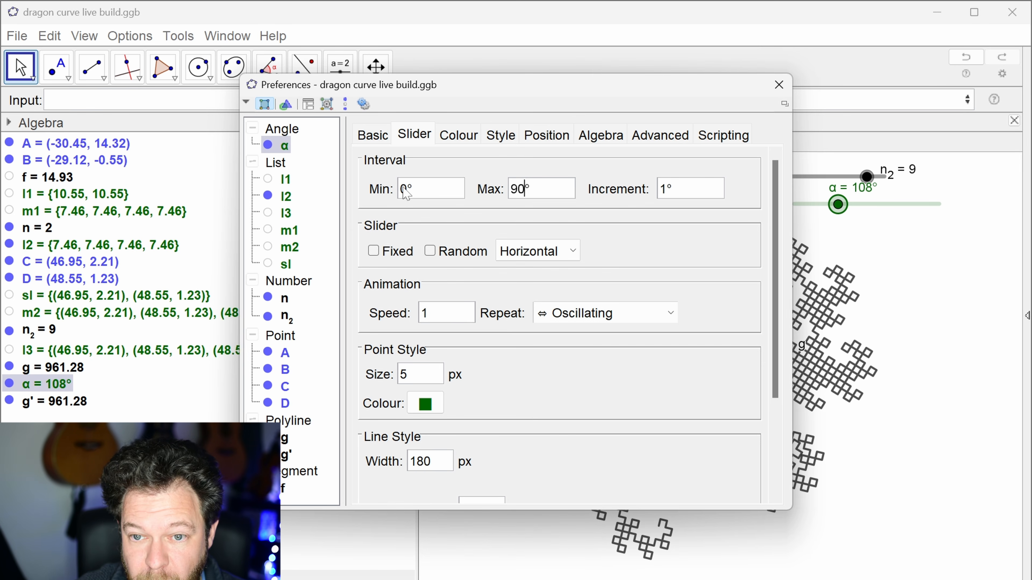
{"action": "key", "text": "Return"}
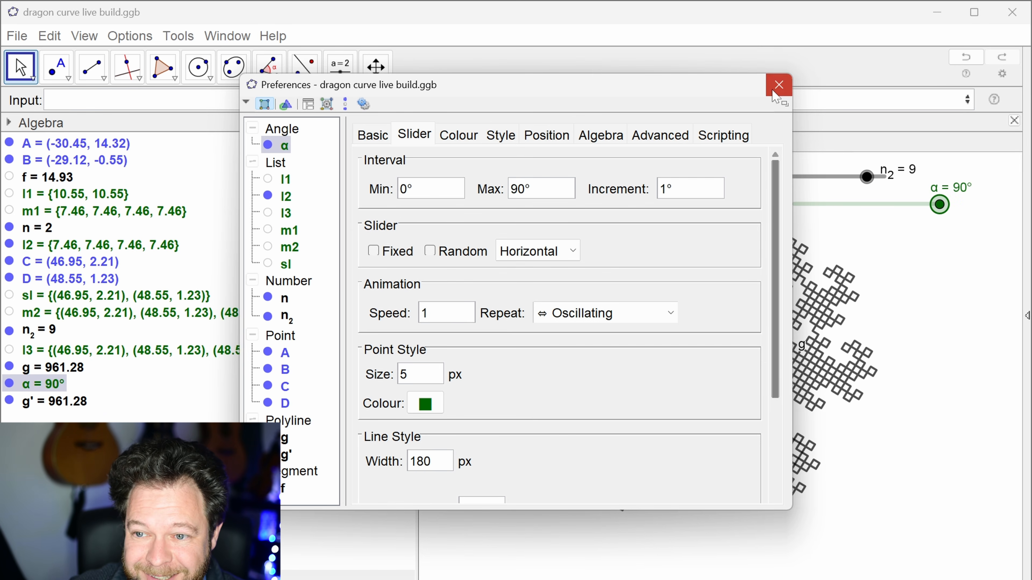
{"action": "left_click", "coordinate": [778, 84]}
{"action": "mouse_move", "coordinate": [952, 209]}
{"action": "left_mouse_down"}
{"action": "mouse_move", "coordinate": [796, 207]}
{"action": "mouse_move", "coordinate": [951, 216]}
{"action": "left_mouse_up"}
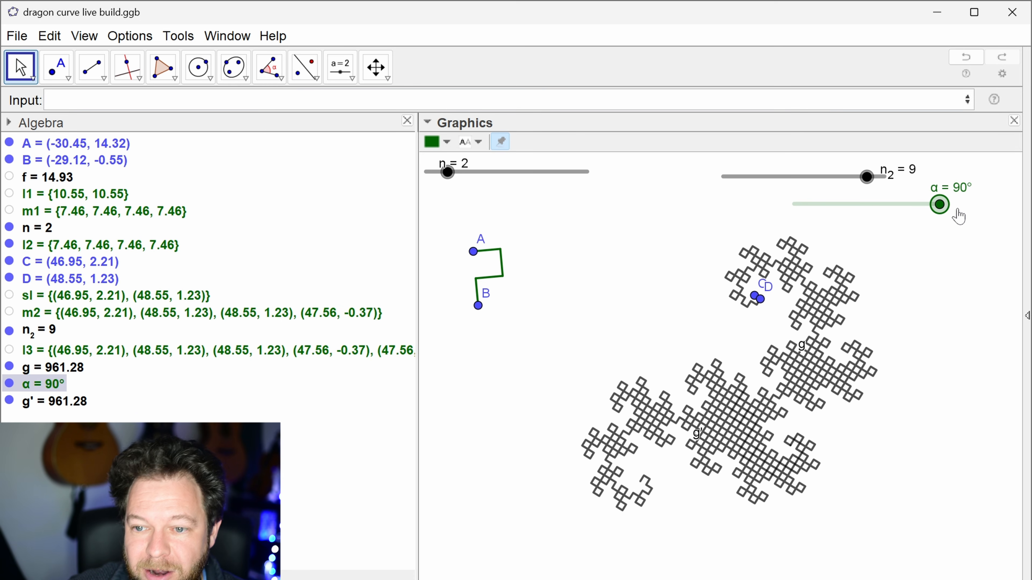
{"action": "left_click_drag", "start_coordinate": [942, 216], "coordinate": [953, 240]}
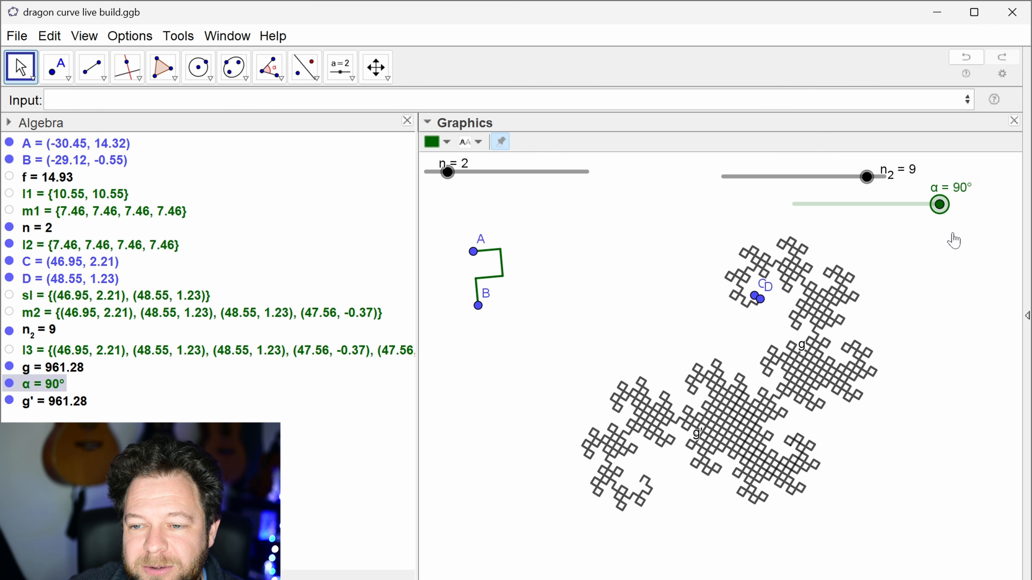
Step: Add the On Update GeoGebra script setvalue(α,0) to slider n_2
{"action": "right_click", "coordinate": [868, 184]}
{"action": "left_click", "coordinate": [682, 224]}
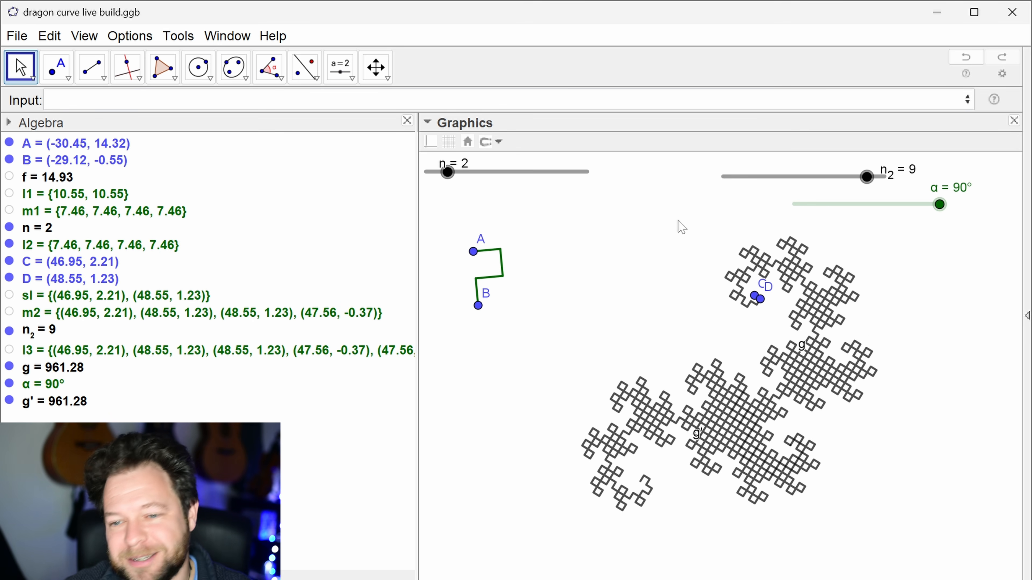
{"action": "right_click", "coordinate": [871, 185]}
{"action": "left_click", "coordinate": [917, 387]}
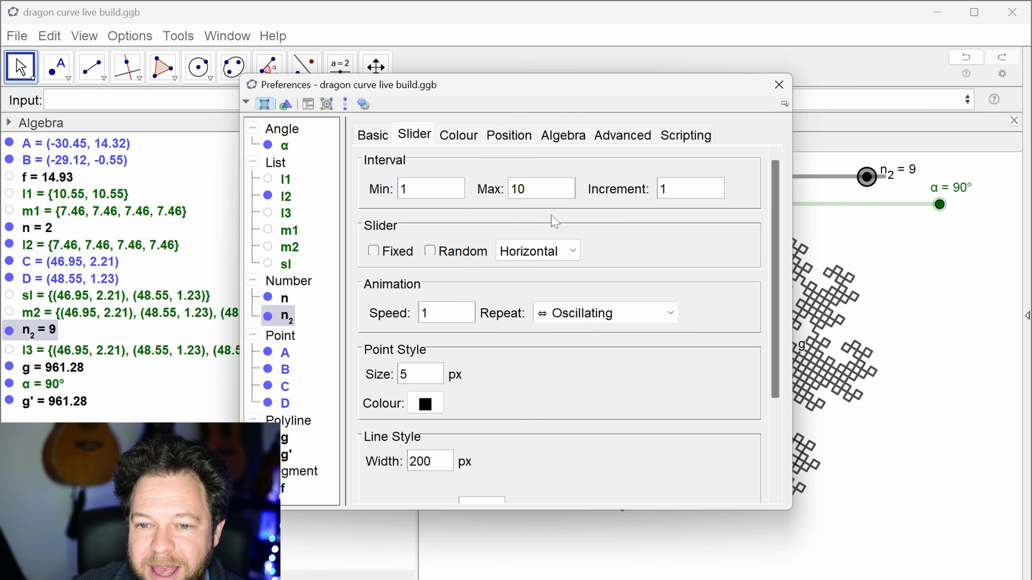
{"action": "left_click", "coordinate": [686, 140]}
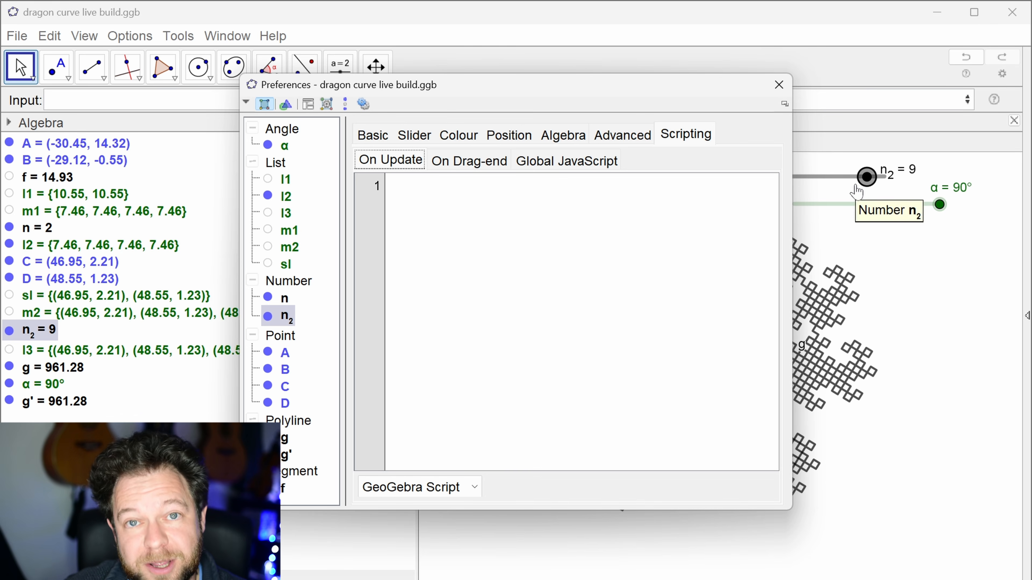
{"action": "left_click", "coordinate": [389, 185]}
{"action": "type", "text": "setvalue(α,0"}
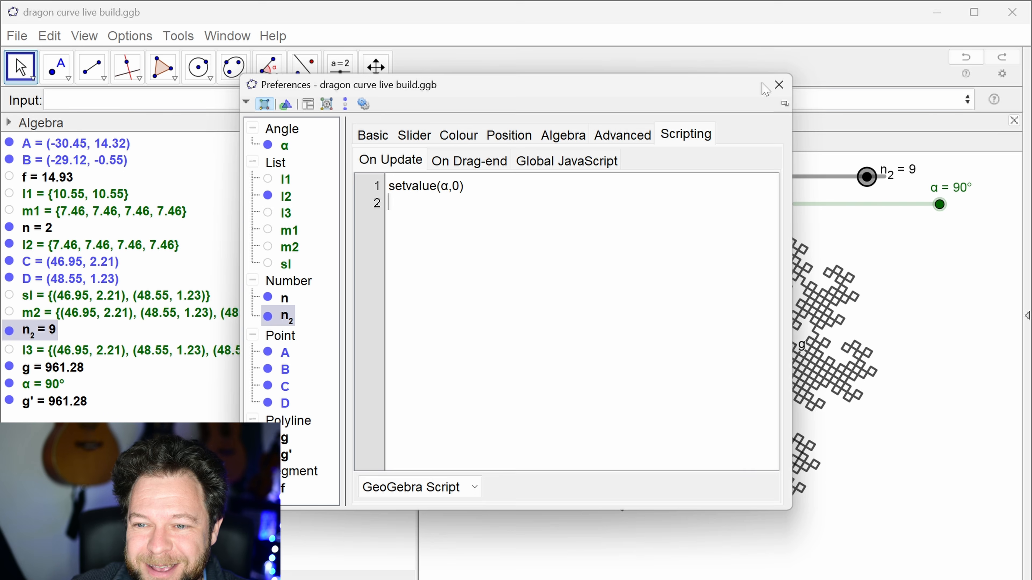
Step: Close the n_2 slider's properties and try out the update script by changing n_2 up to 10 and sweeping α to 90°
{"action": "left_click", "coordinate": [779, 85]}
{"action": "left_click_drag", "start_coordinate": [867, 176], "coordinate": [943, 211]}
{"action": "left_click_drag", "start_coordinate": [853, 177], "coordinate": [861, 181]}
{"action": "left_click_drag", "start_coordinate": [807, 207], "coordinate": [942, 205]}
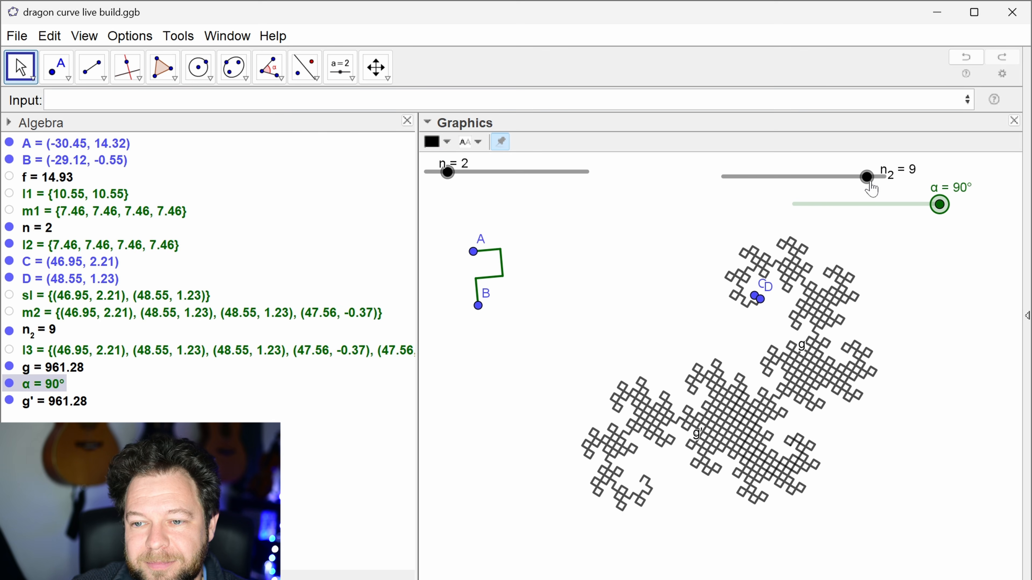
{"action": "left_click_drag", "start_coordinate": [870, 184], "coordinate": [881, 183]}
{"action": "mouse_move", "coordinate": [805, 209]}
{"action": "left_mouse_down"}
{"action": "mouse_move", "coordinate": [913, 208]}
{"action": "mouse_move", "coordinate": [953, 222]}
{"action": "mouse_move", "coordinate": [771, 219]}
{"action": "mouse_move", "coordinate": [950, 221]}
{"action": "mouse_move", "coordinate": [809, 219]}
{"action": "left_mouse_up"}
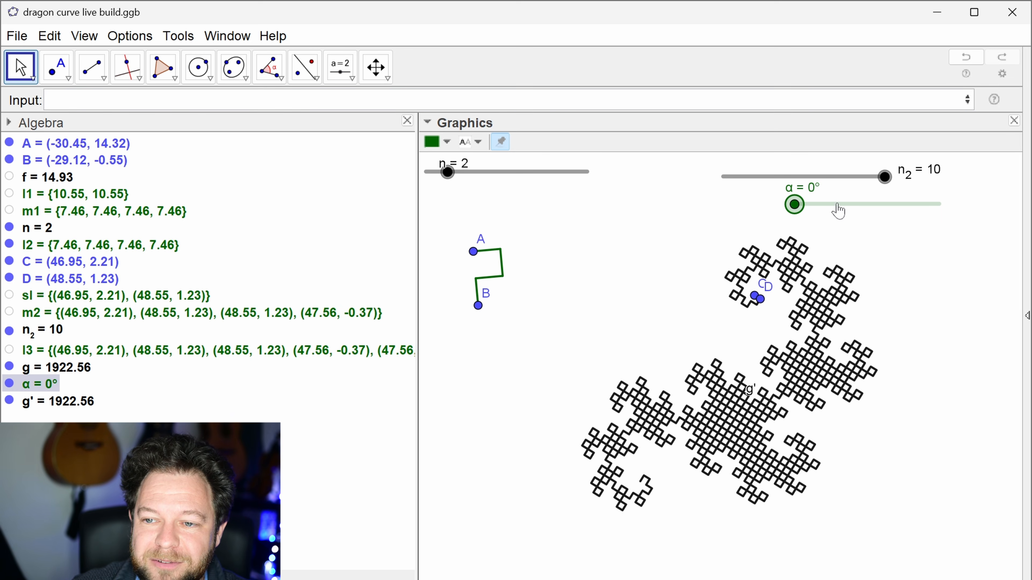
Step: Step n_2 through 5, 6 and 7, unfolding the rotated copy to α = 90° at each value
{"action": "left_click_drag", "start_coordinate": [882, 183], "coordinate": [940, 204]}
{"action": "left_click_drag", "start_coordinate": [761, 181], "coordinate": [968, 206]}
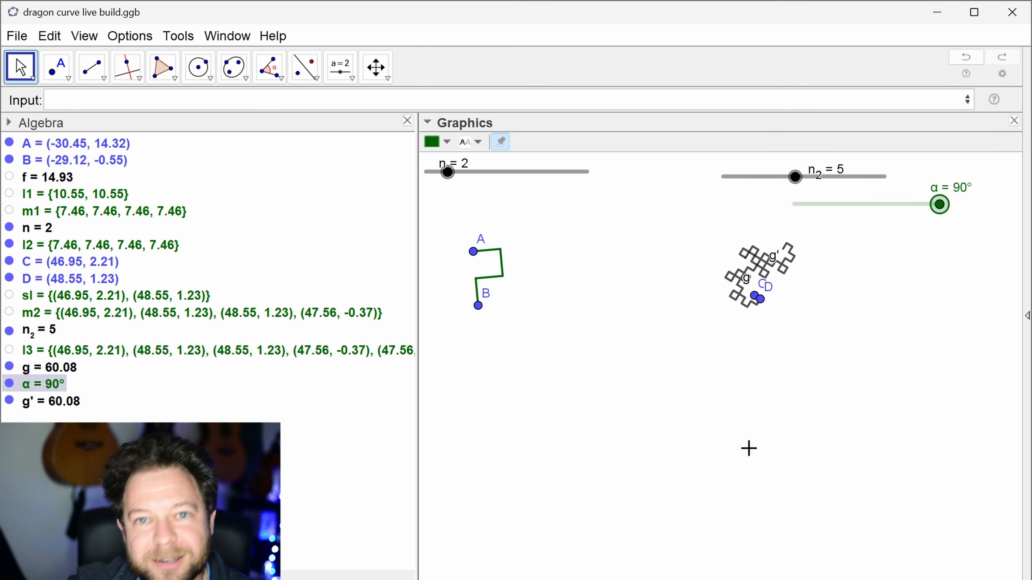
{"action": "mouse_move", "coordinate": [794, 186]}
{"action": "left_mouse_down"}
{"action": "mouse_move", "coordinate": [886, 216]}
{"action": "mouse_move", "coordinate": [956, 208]}
{"action": "left_mouse_up"}
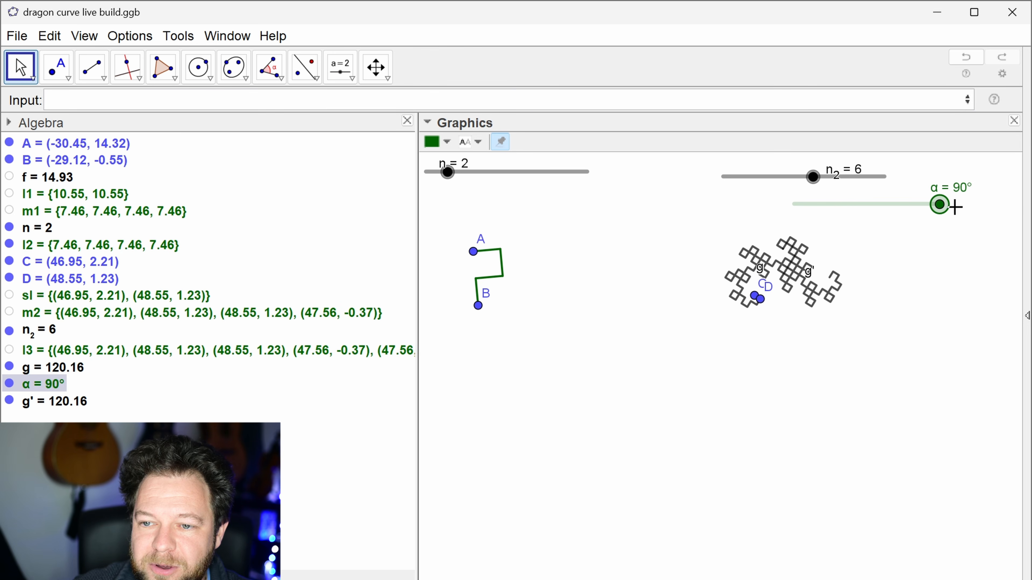
{"action": "left_click_drag", "start_coordinate": [817, 184], "coordinate": [953, 214]}
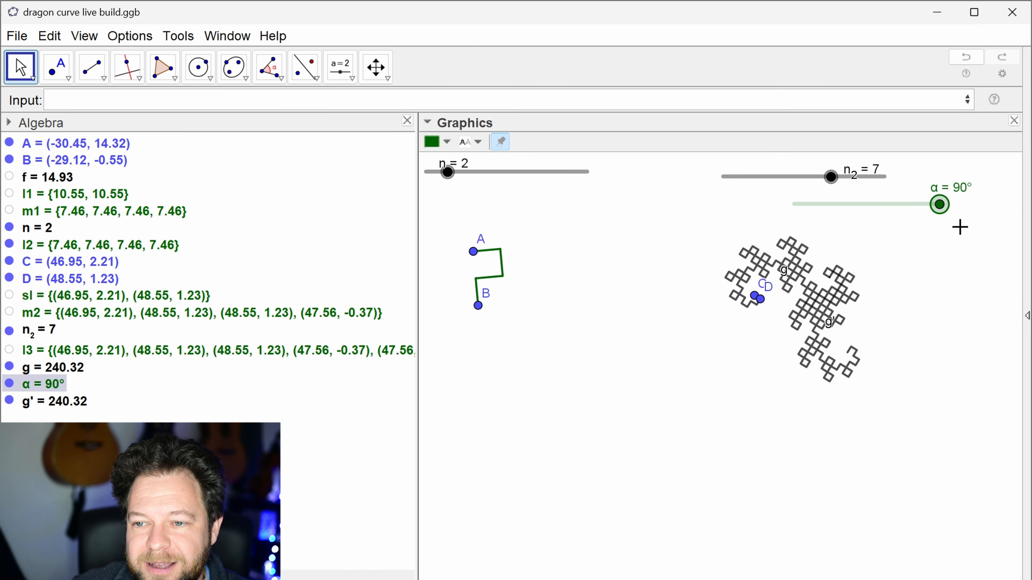
Step: Return α to 0° and raise both iteration sliders, n_2 and n, to 10
{"action": "left_click_drag", "start_coordinate": [934, 212], "coordinate": [751, 208]}
{"action": "left_click_drag", "start_coordinate": [830, 184], "coordinate": [906, 187]}
{"action": "left_click_drag", "start_coordinate": [453, 181], "coordinate": [536, 190]}
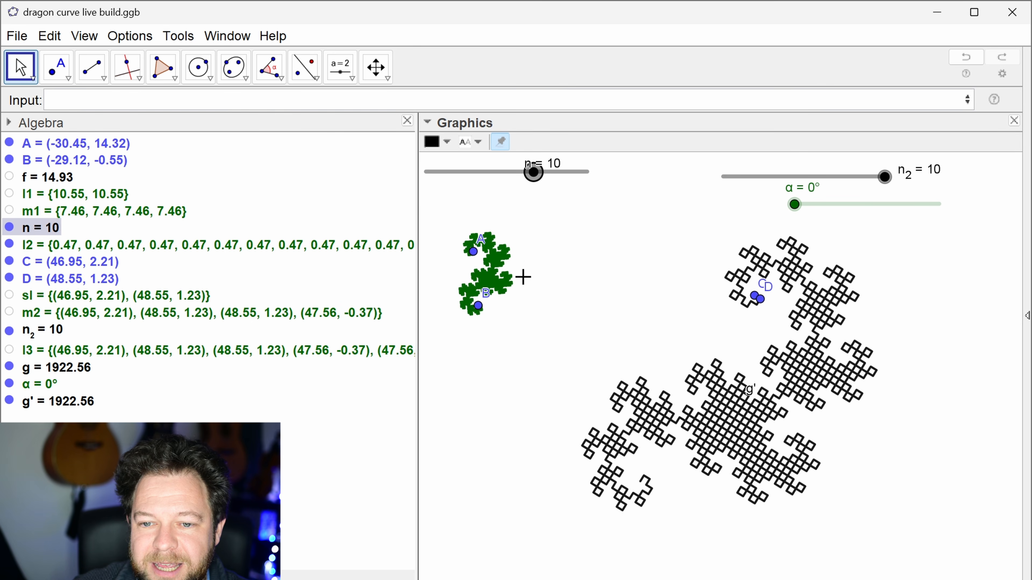
Step: Enlarge the green curve by repositioning A to about (-26.45, 16.76) and B to about (-24.01, -35.61), and adjust the black curve's points C and D
{"action": "left_click_drag", "start_coordinate": [478, 305], "coordinate": [434, 455]}
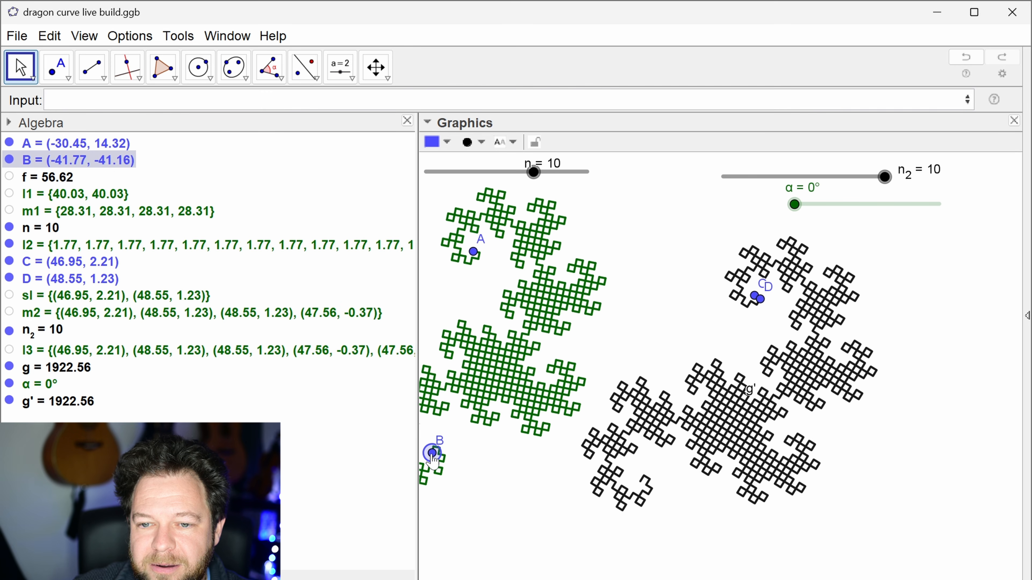
{"action": "left_click_drag", "start_coordinate": [473, 252], "coordinate": [759, 306]}
{"action": "left_click_drag", "start_coordinate": [433, 452], "coordinate": [520, 374]}
{"action": "left_click_drag", "start_coordinate": [760, 300], "coordinate": [472, 248]}
{"action": "left_click_drag", "start_coordinate": [521, 378], "coordinate": [496, 435]}
{"action": "left_click_drag", "start_coordinate": [619, 295], "coordinate": [621, 326]}
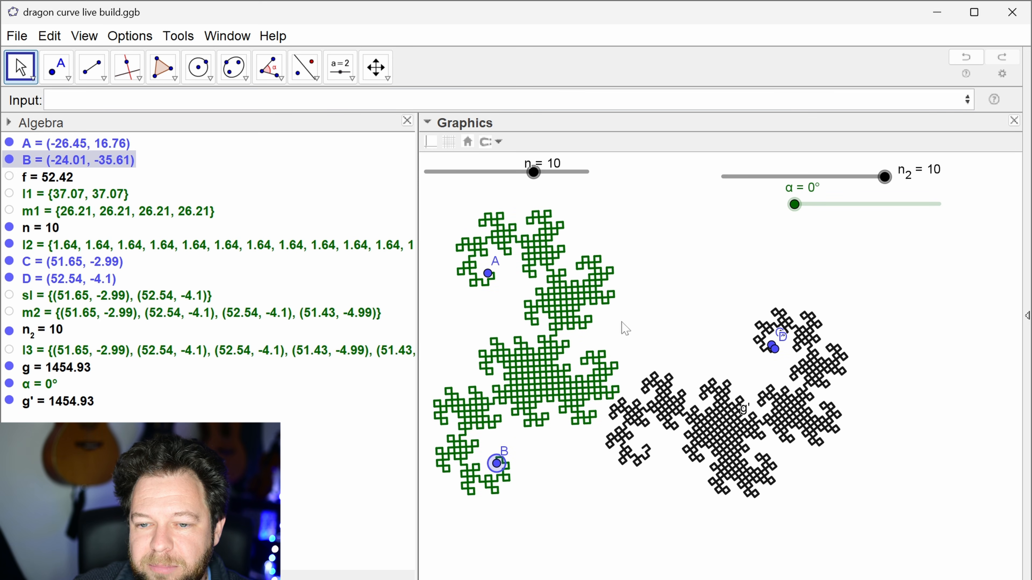
Step: Raise slider n to 13 and set the maximum of slider n_2 to 15
{"action": "left_click_drag", "start_coordinate": [534, 173], "coordinate": [565, 172]}
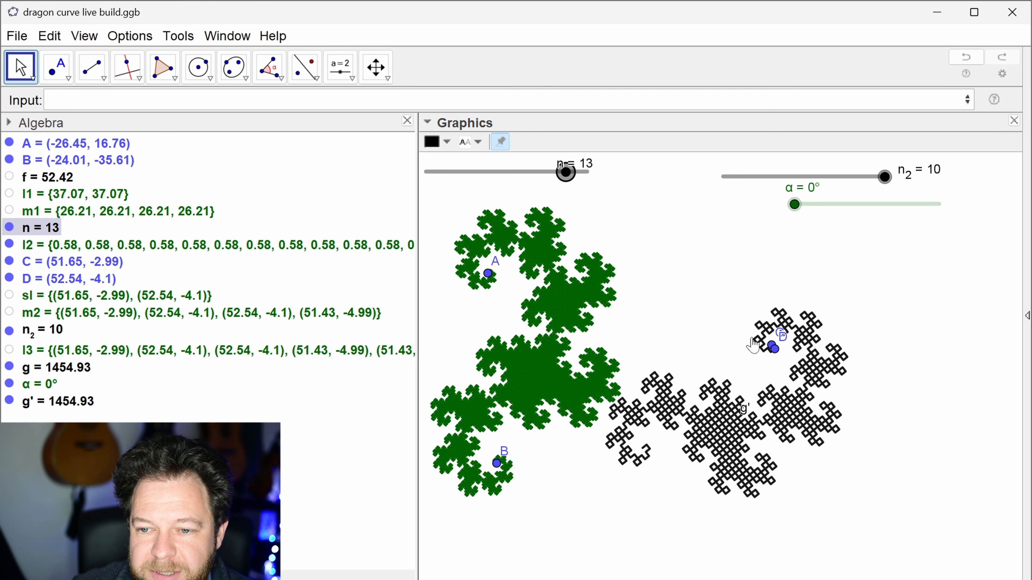
{"action": "right_click", "coordinate": [884, 179]}
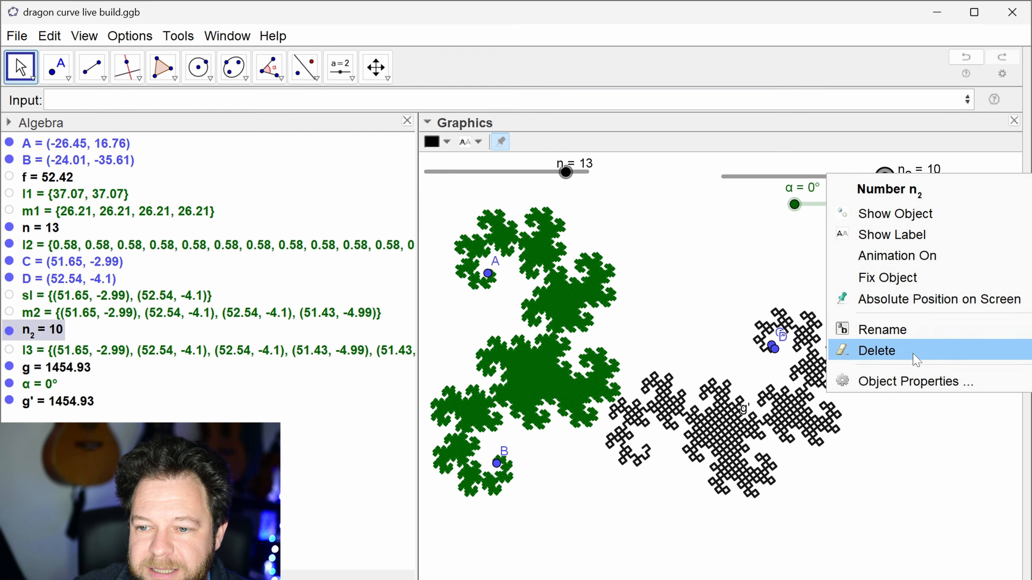
{"action": "left_click", "coordinate": [909, 379]}
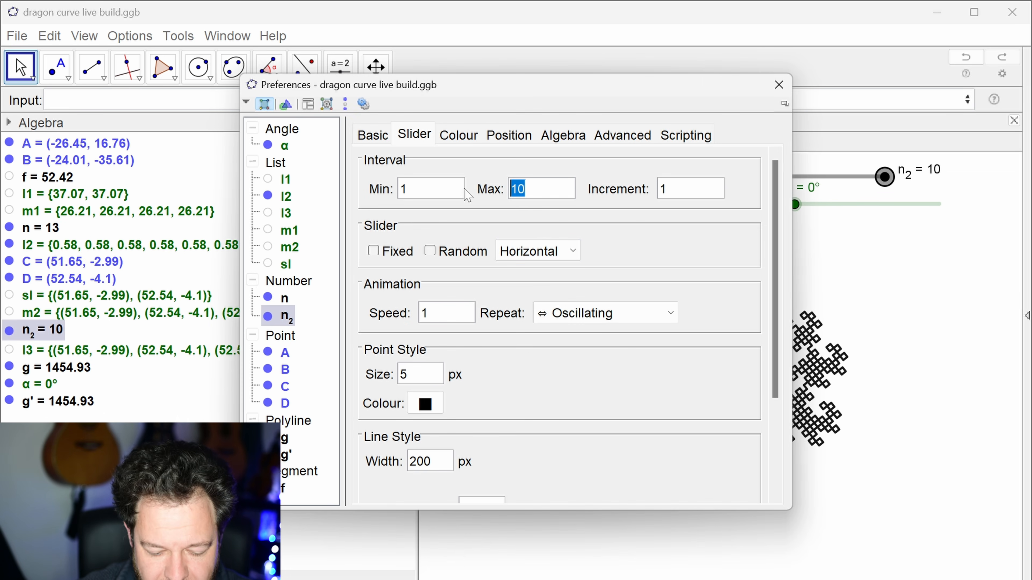
{"action": "type", "text": "15"}
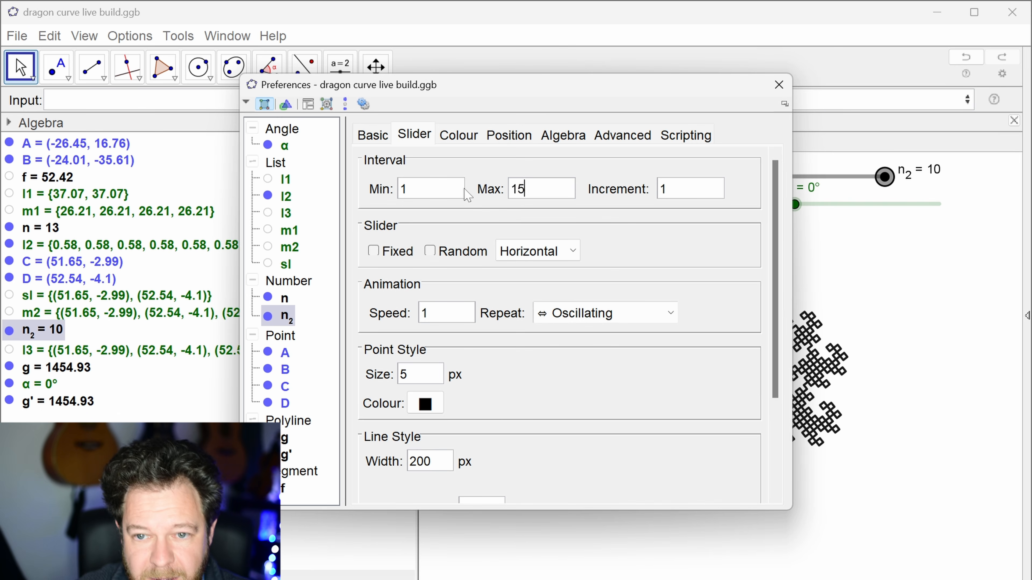
{"action": "key", "text": "Return"}
{"action": "left_click", "coordinate": [779, 85]}
Step: Adjust the black curve's starting points to about C (58.9, -7.07) and D (61.28, -6.05), and raise n_2 to 13
{"action": "scroll", "coordinate": [898, 246], "scroll_direction": "down", "scroll_amount": 5}
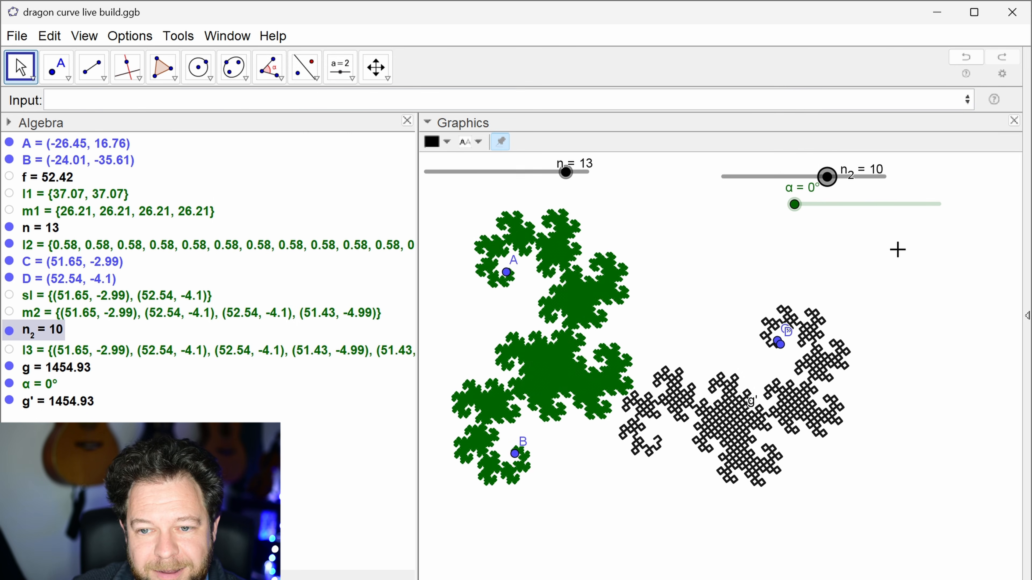
{"action": "left_click_drag", "start_coordinate": [705, 275], "coordinate": [604, 279]}
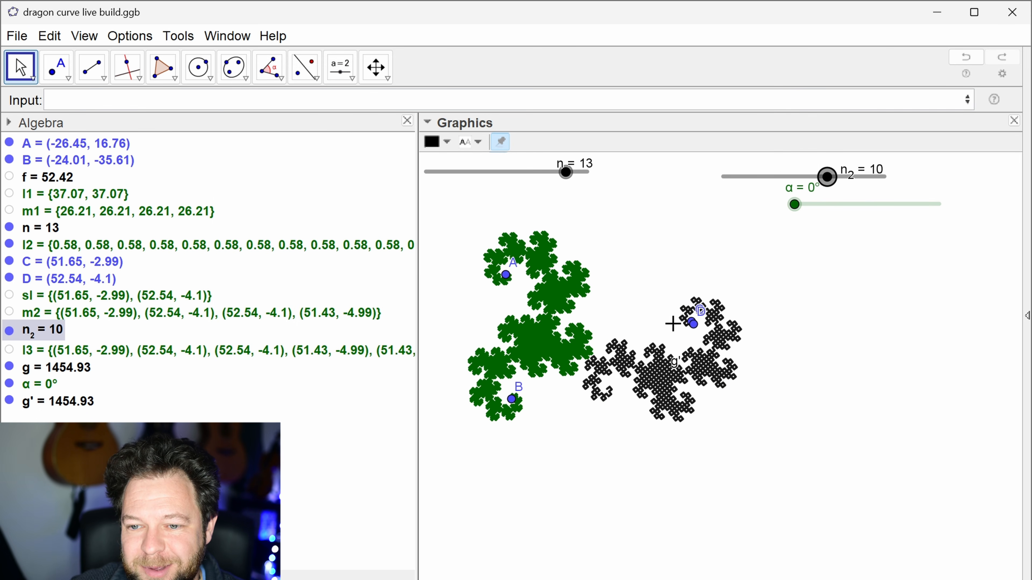
{"action": "left_click", "coordinate": [725, 377]}
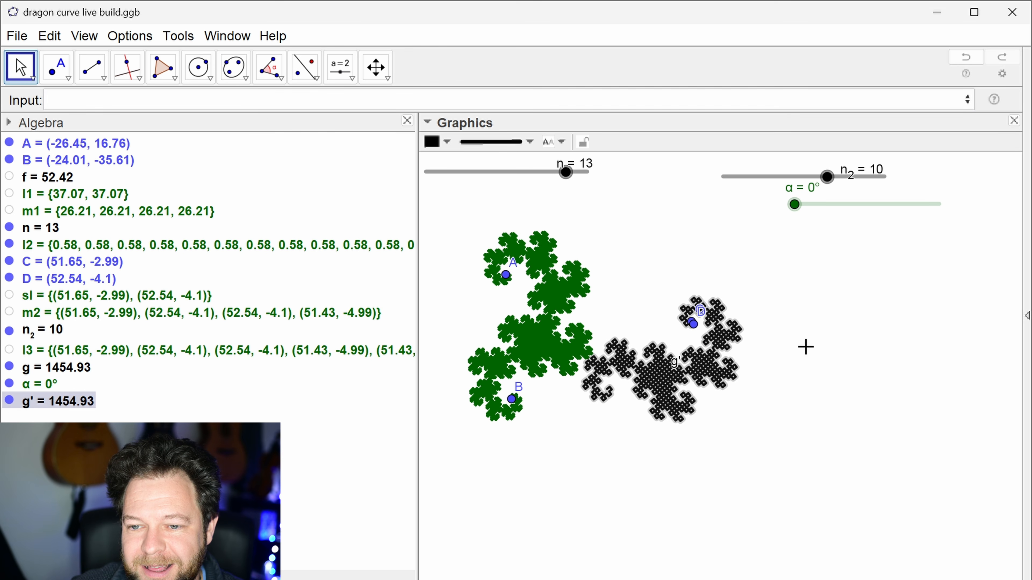
{"action": "left_click", "coordinate": [805, 354]}
{"action": "mouse_move", "coordinate": [694, 325]}
{"action": "left_mouse_down"}
{"action": "mouse_move", "coordinate": [709, 329]}
{"action": "mouse_move", "coordinate": [694, 323]}
{"action": "mouse_move", "coordinate": [705, 320]}
{"action": "mouse_move", "coordinate": [710, 337]}
{"action": "left_mouse_up"}
{"action": "left_click_drag", "start_coordinate": [832, 187], "coordinate": [864, 190]}
{"action": "scroll", "coordinate": [882, 329], "scroll_direction": "down", "scroll_amount": 4}
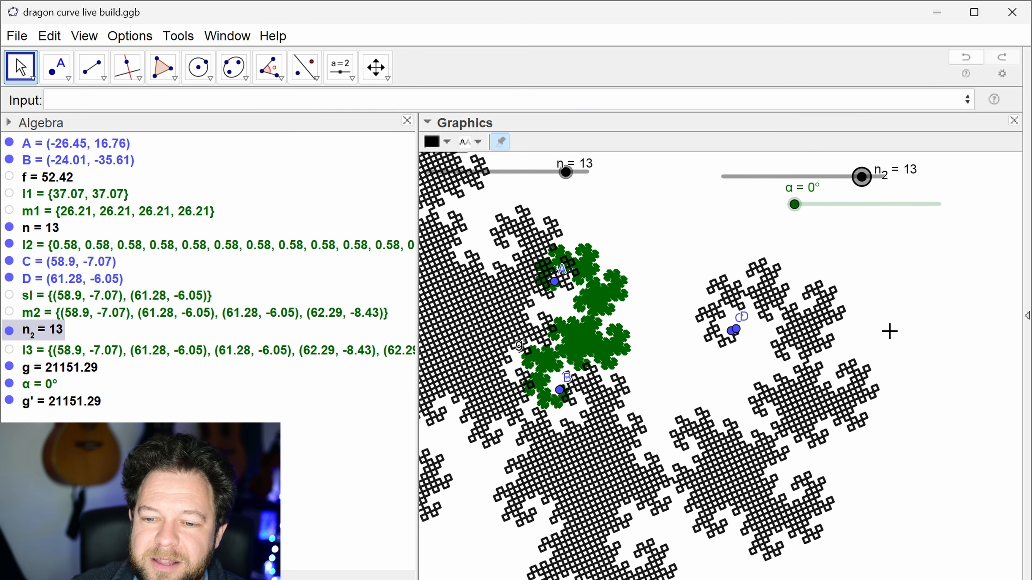
{"action": "scroll", "coordinate": [916, 316], "scroll_direction": "down", "scroll_amount": 1}
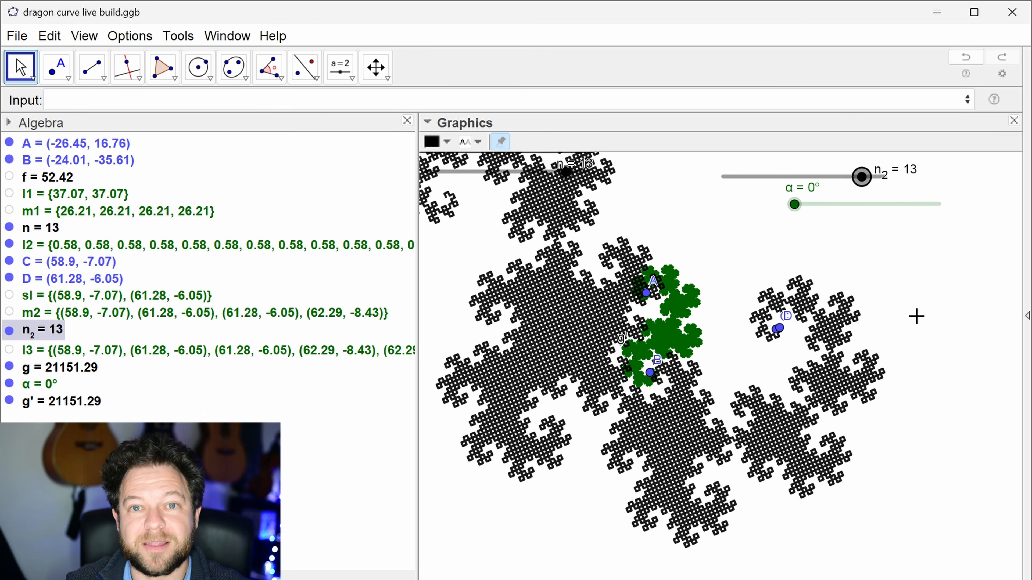
{"action": "scroll", "coordinate": [915, 316], "scroll_direction": "down", "scroll_amount": 2}
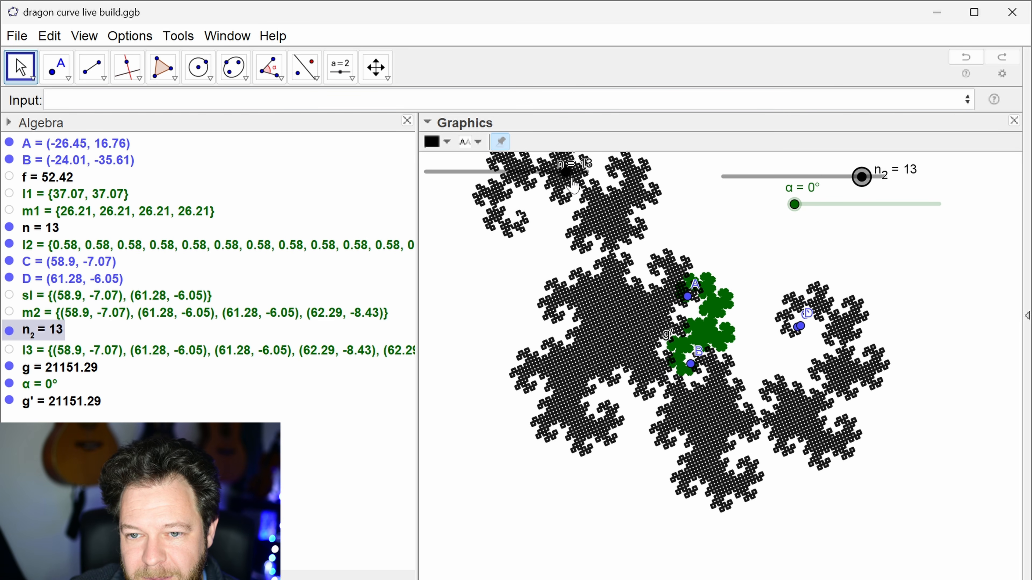
Step: Stretch the green curve over the black one by moving A to about (-158.96, 69.77) and B to about (65.04, -12.82)
{"action": "left_click_drag", "start_coordinate": [697, 306], "coordinate": [487, 213]}
{"action": "left_click", "coordinate": [691, 364]}
{"action": "left_click_drag", "start_coordinate": [691, 364], "coordinate": [806, 334]}
Step: Detach the Algebra view from the main window, move it out of the way, and bring both overlapping curves fully into view
{"action": "left_click", "coordinate": [392, 122]}
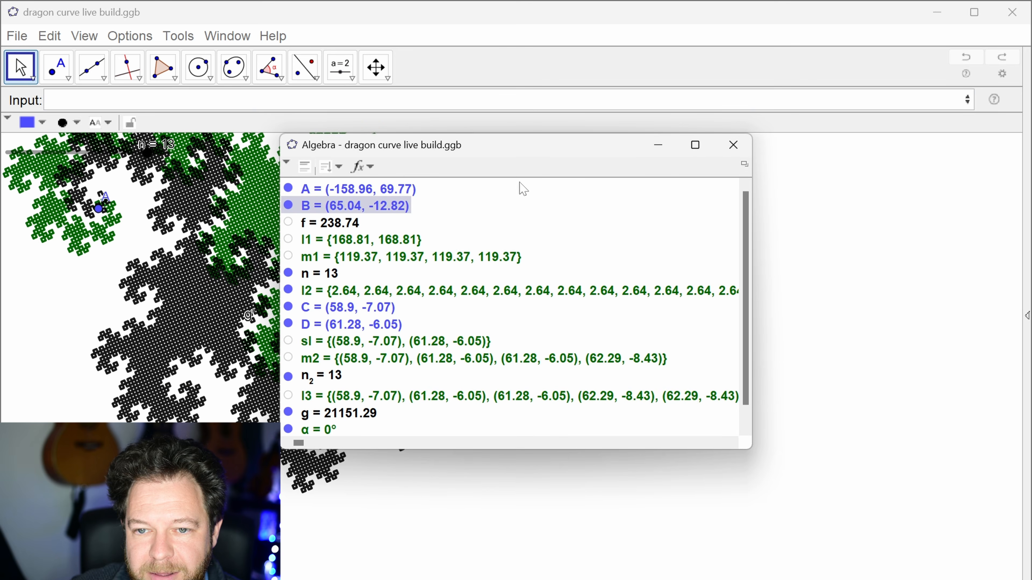
{"action": "left_click_drag", "start_coordinate": [552, 143], "coordinate": [419, 0]}
{"action": "left_click_drag", "start_coordinate": [559, 364], "coordinate": [684, 400]}
{"action": "scroll", "coordinate": [684, 400], "scroll_direction": "down", "scroll_amount": 1}
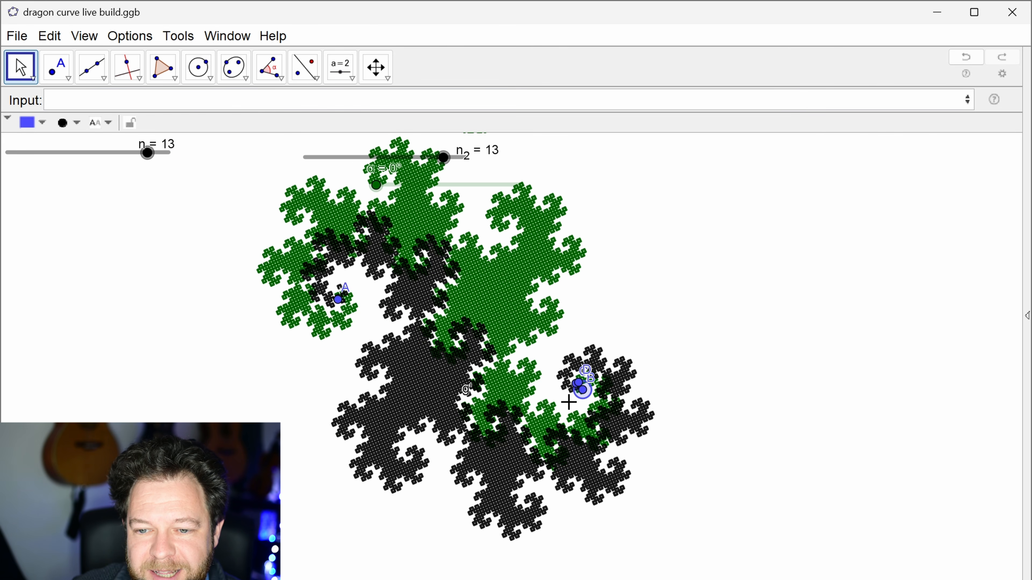